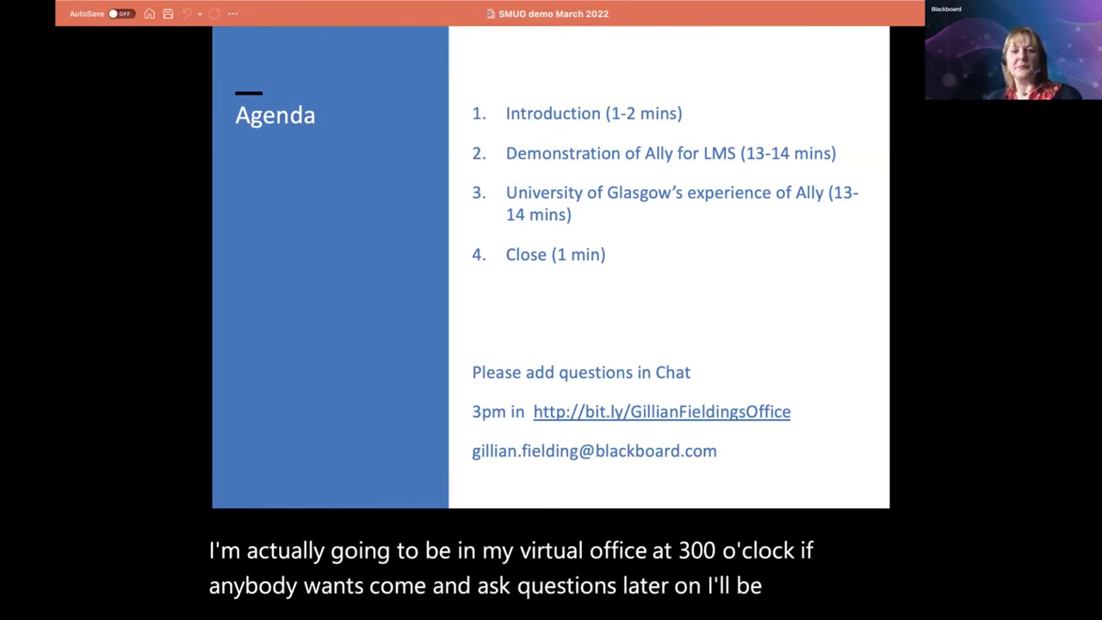
Step: Exit the slide show after the Ally overview slide and restart it from the "Challenges of building an inclusive environment" slide
key(Right)
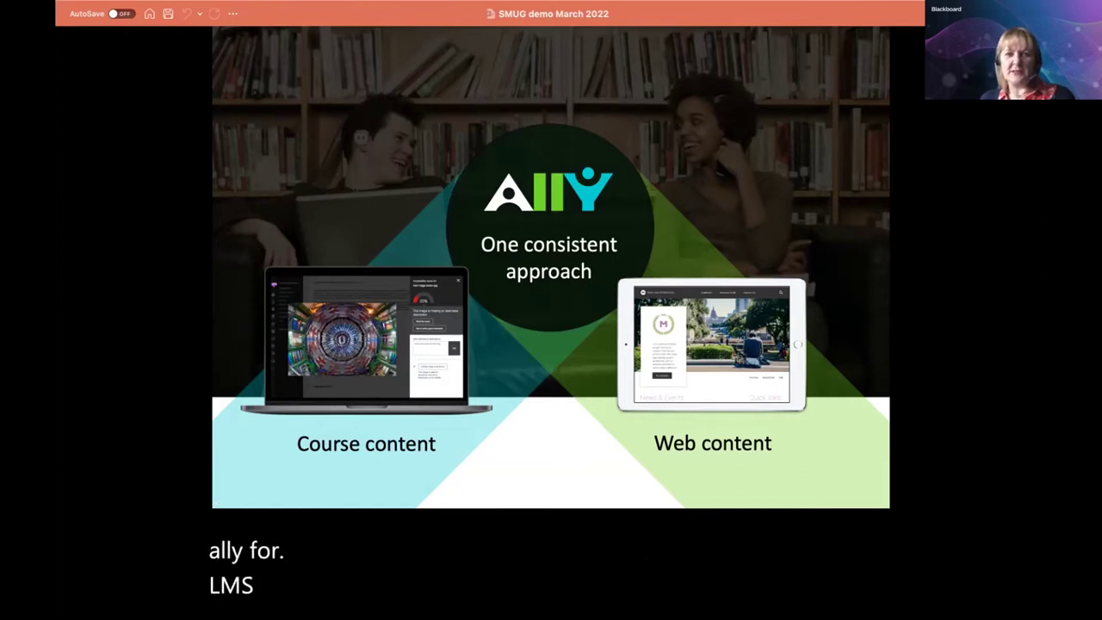
key(Escape)
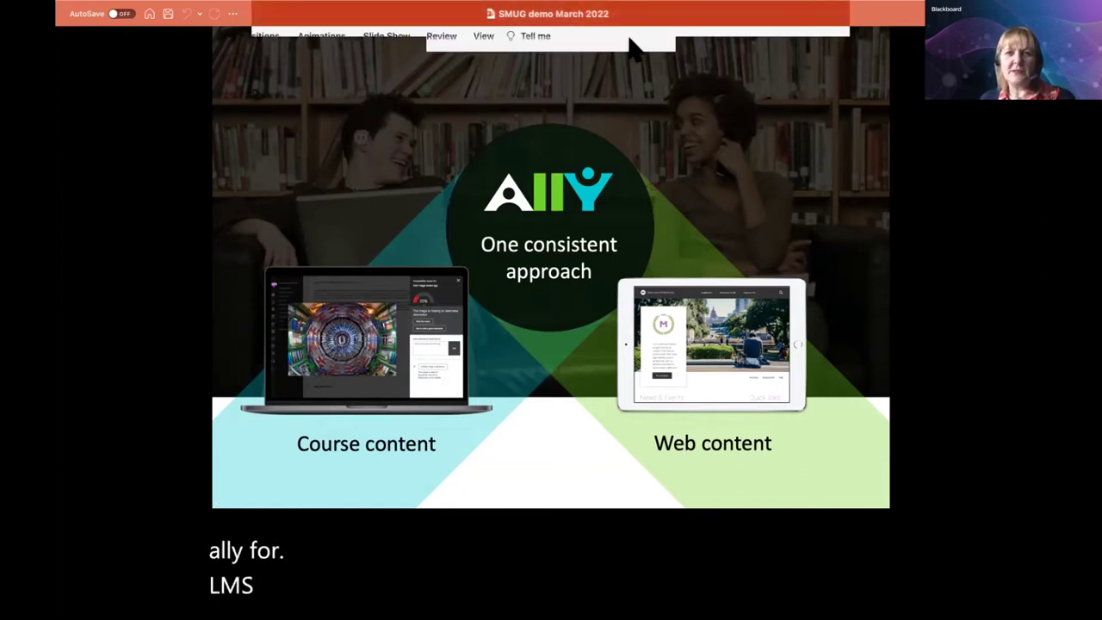
scroll(196, 457, down, 6)
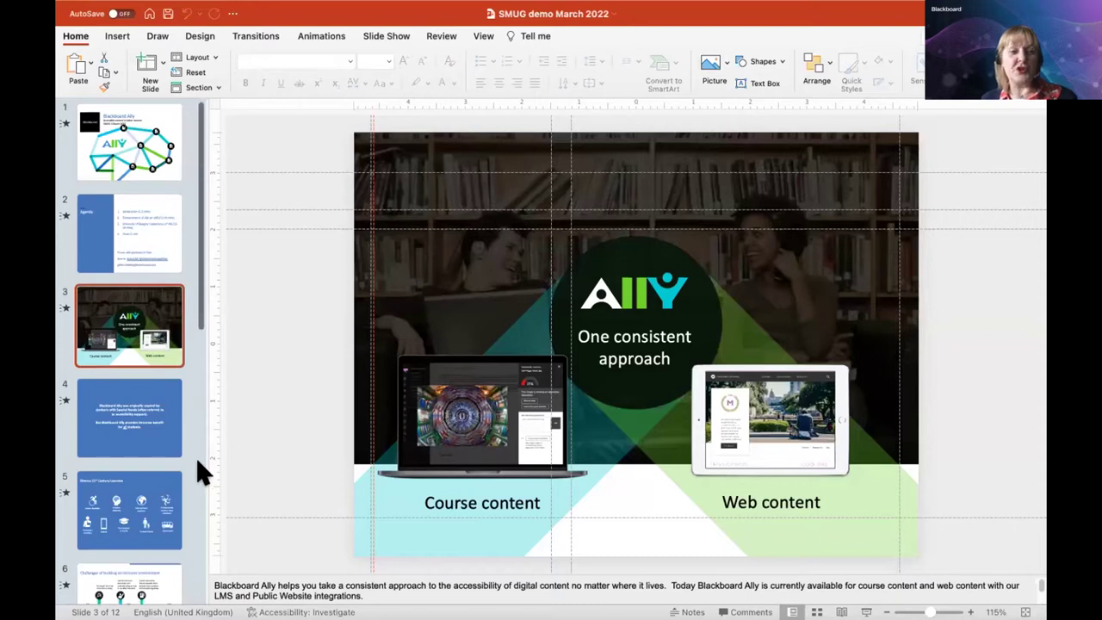
click(122, 380)
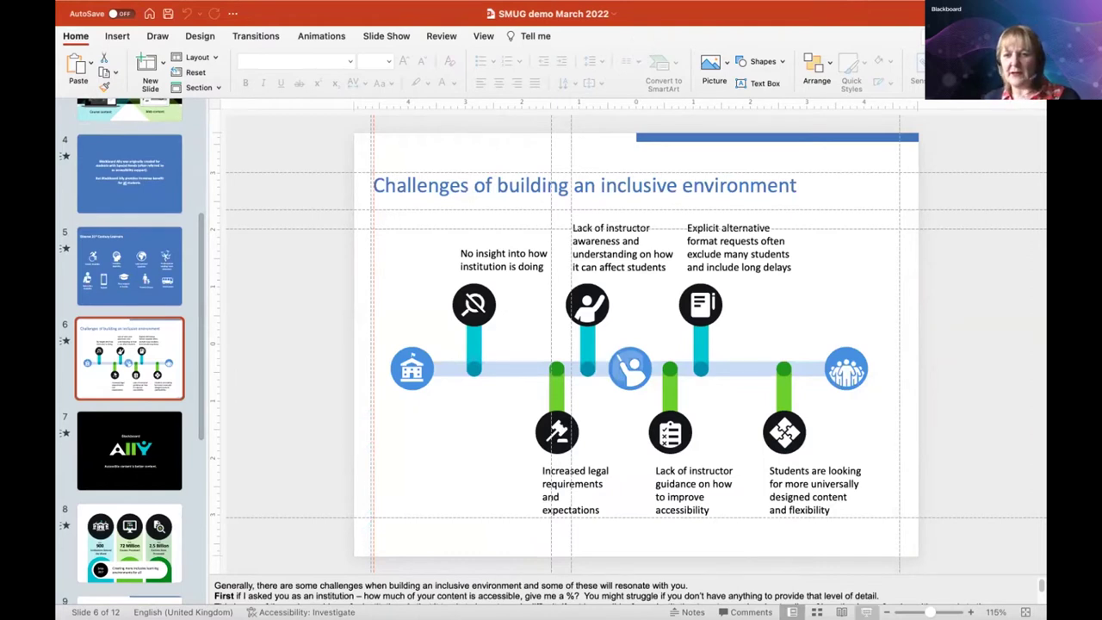
click(867, 611)
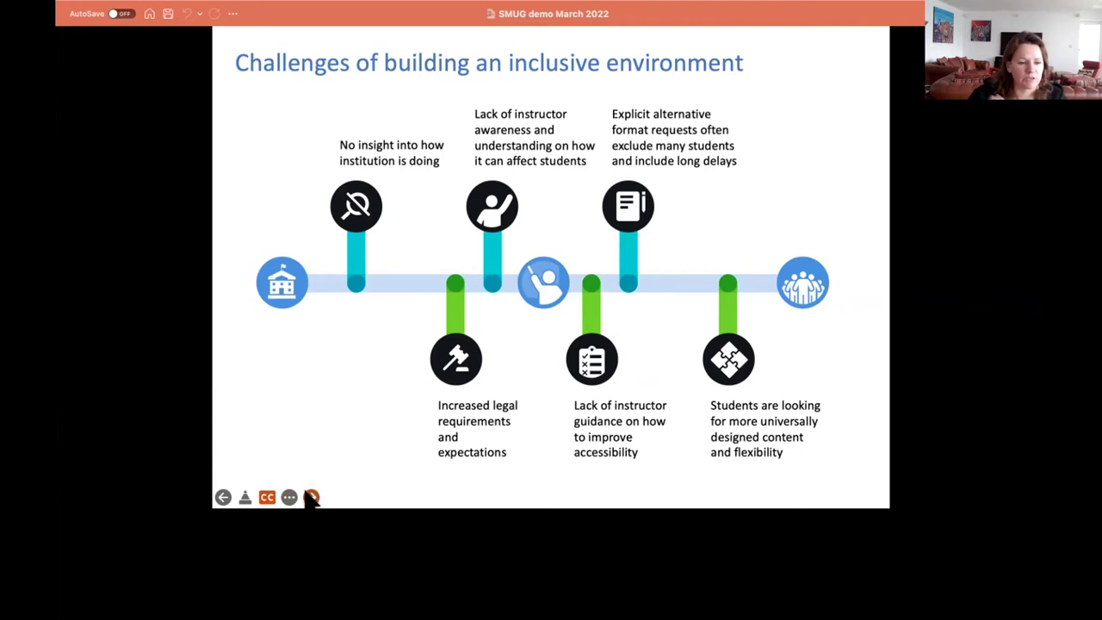
Step: Advance past the Blackboard Ally title slide and reveal every statistic on the slide about institutions, courses and content items
key(Right)
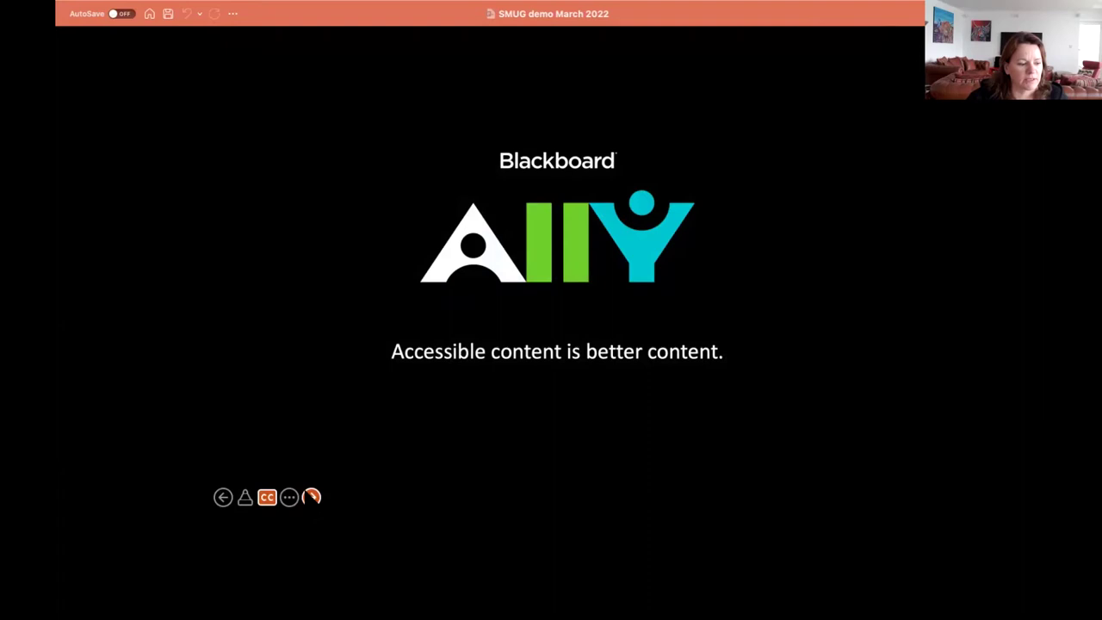
key(Right)
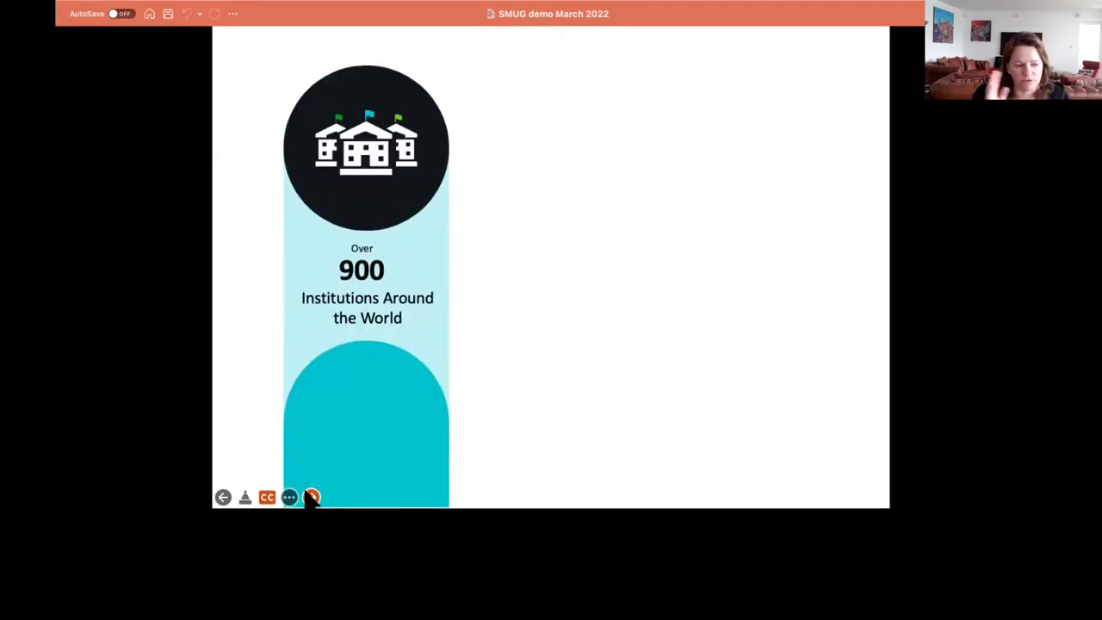
key(Right)
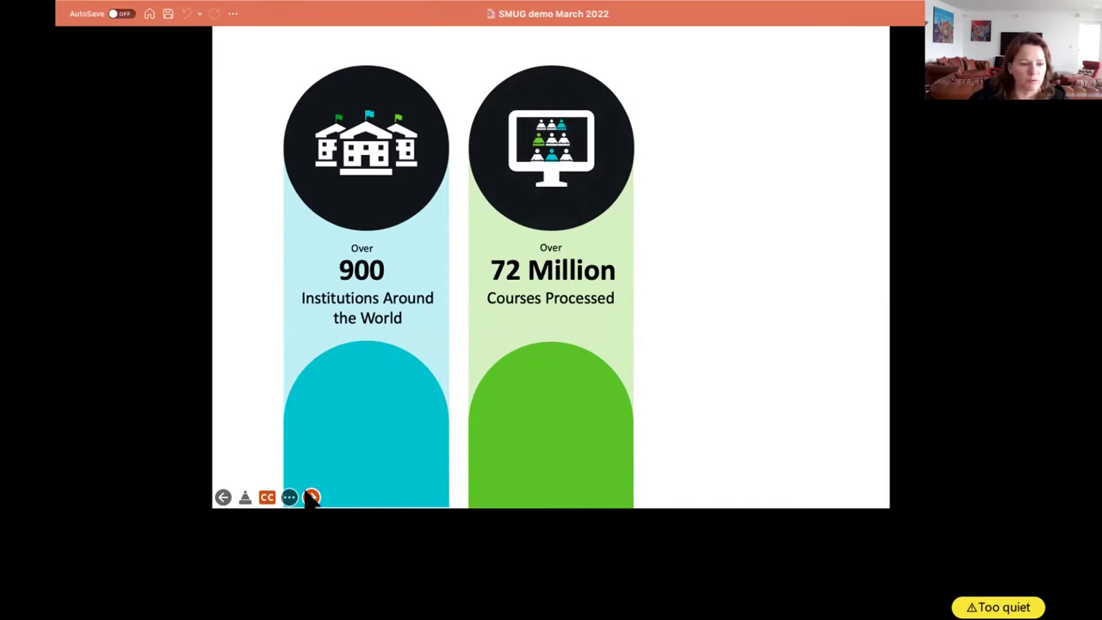
key(Right)
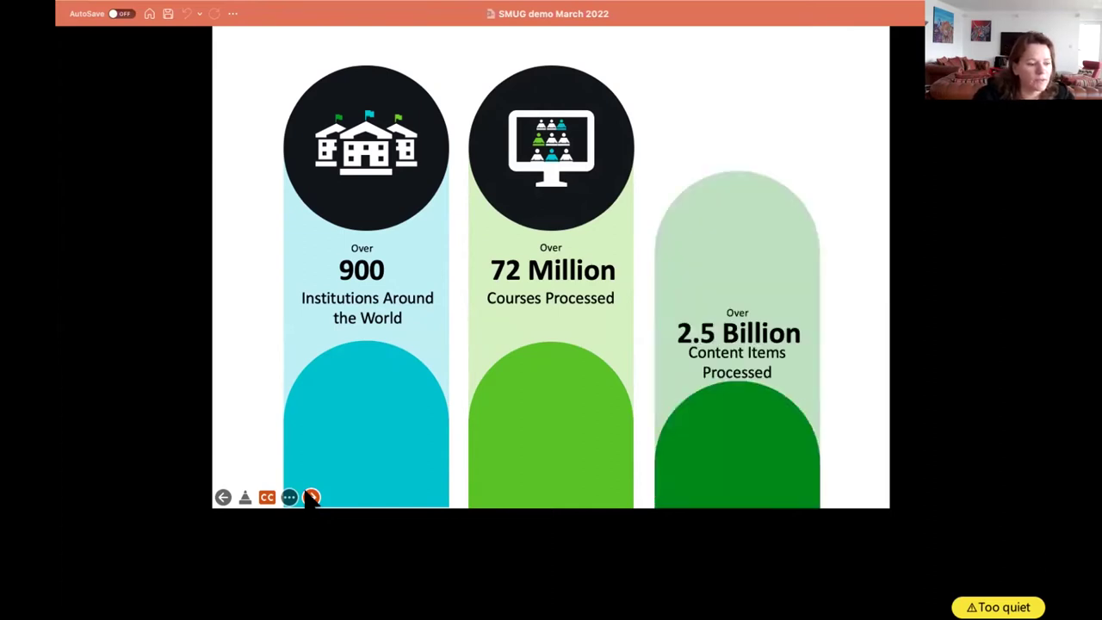
key(Right)
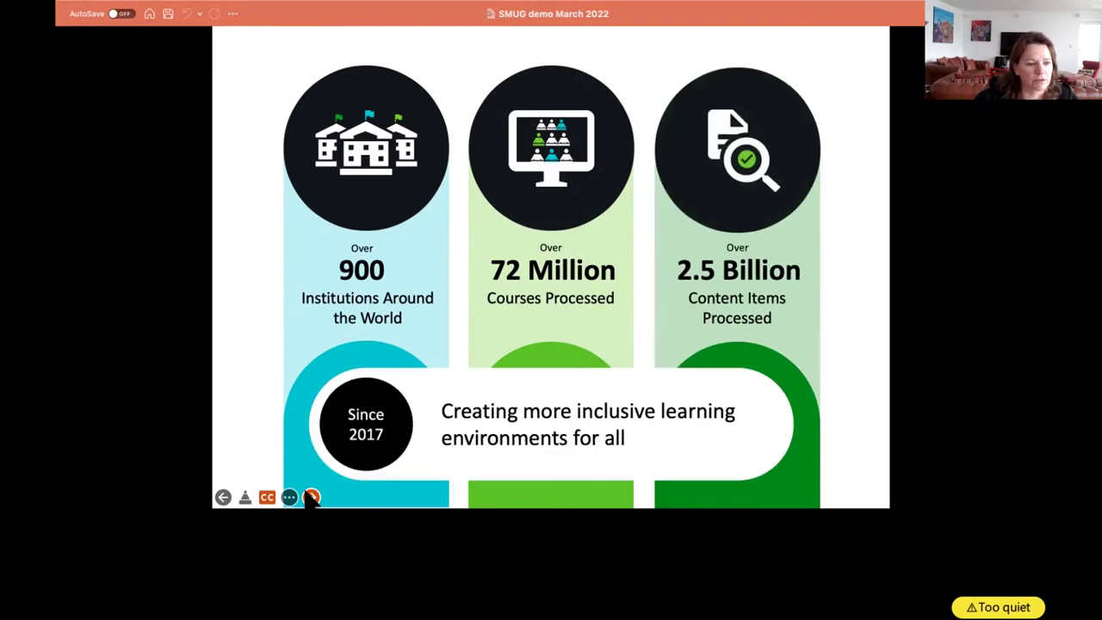
Step: Present the course content workflow slide and the Core Components of Ally slide, going back once to the workflow
key(Right)
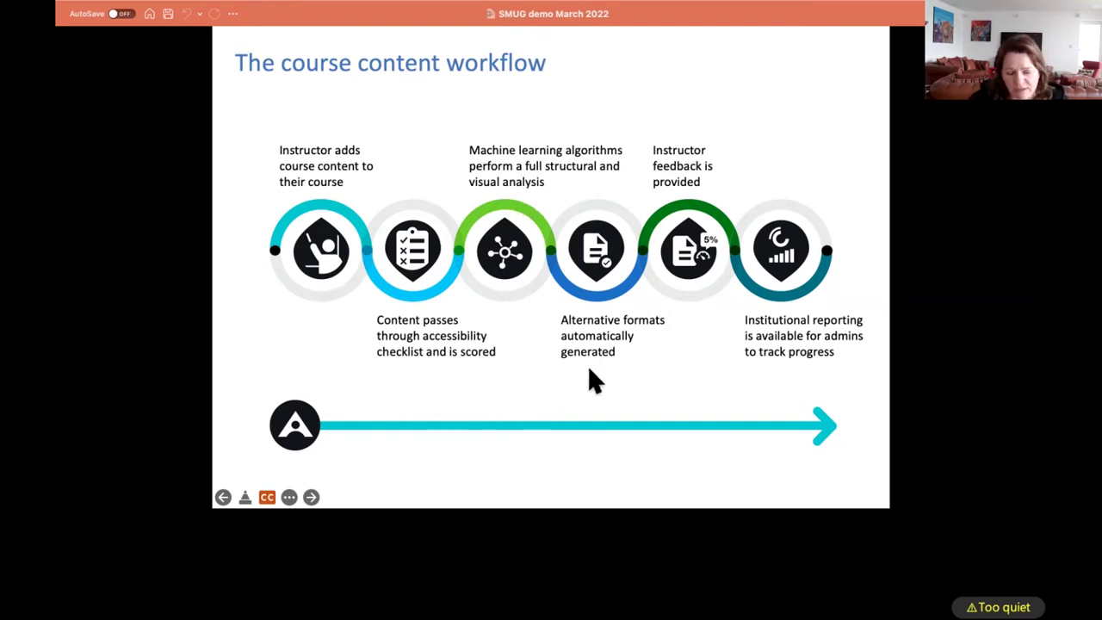
click(626, 370)
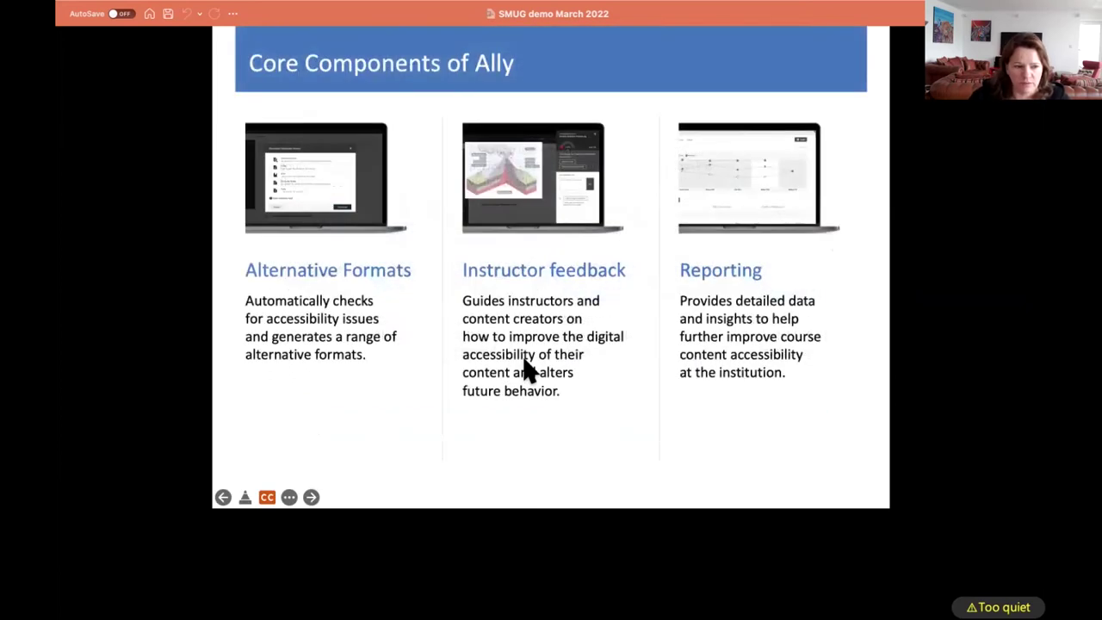
key(Left)
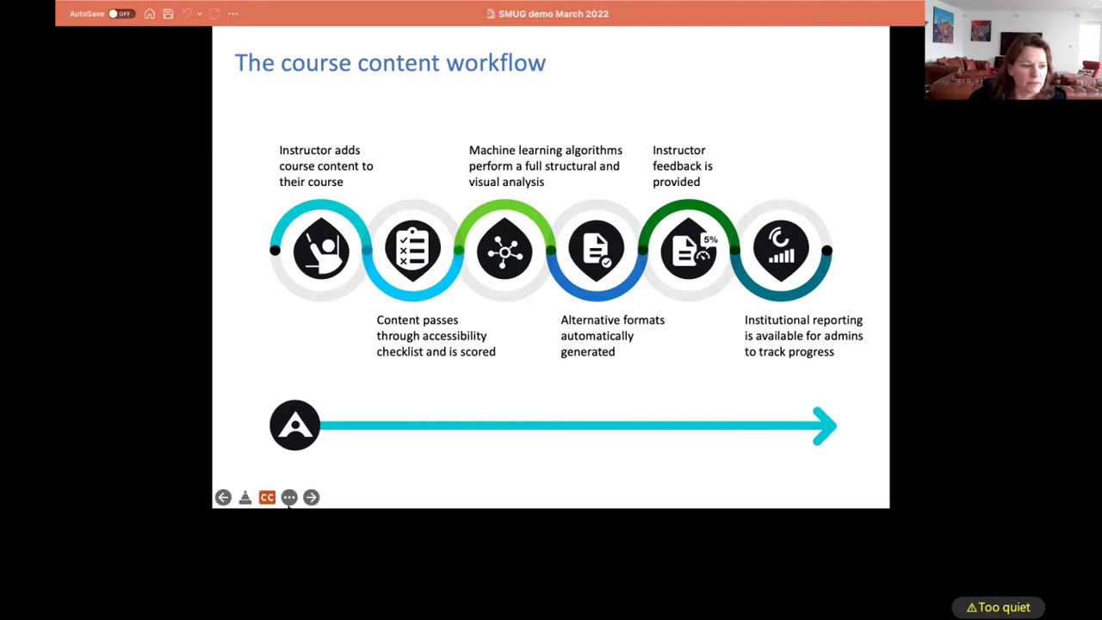
click(311, 497)
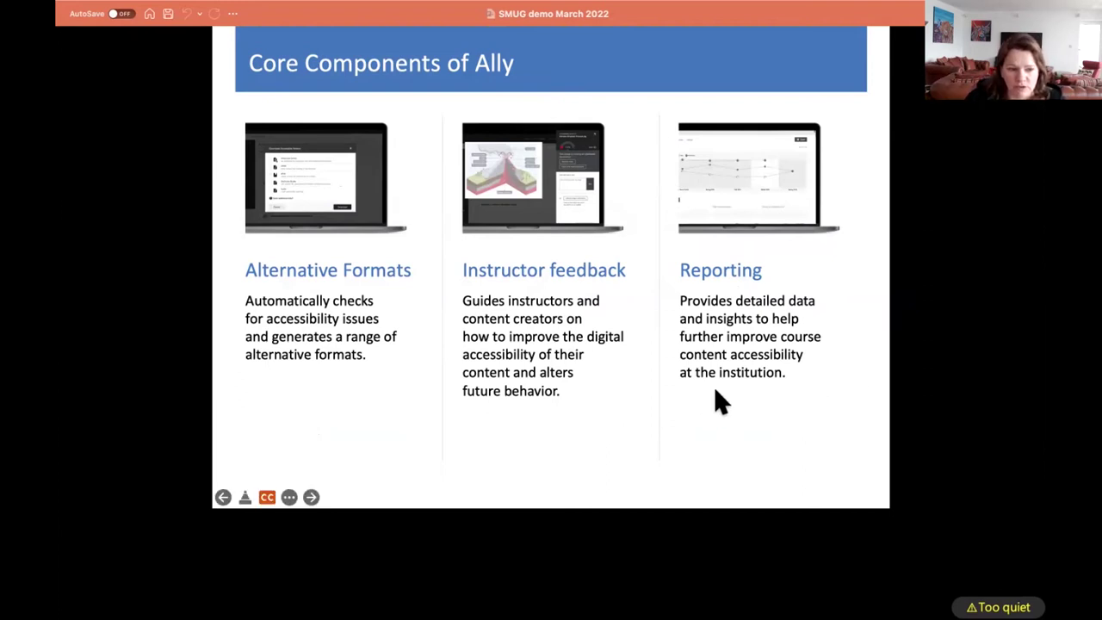
Step: Switch to the Ally demo course in Chrome and enlarge the browser window on both sides
click(306, 498)
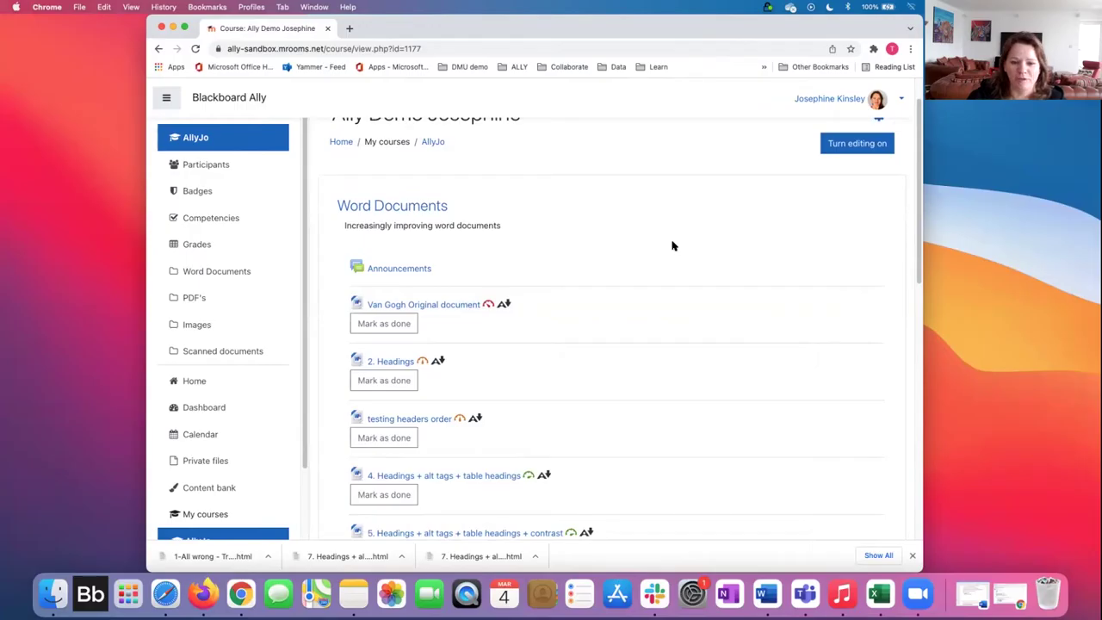
scroll(673, 246, up, 2)
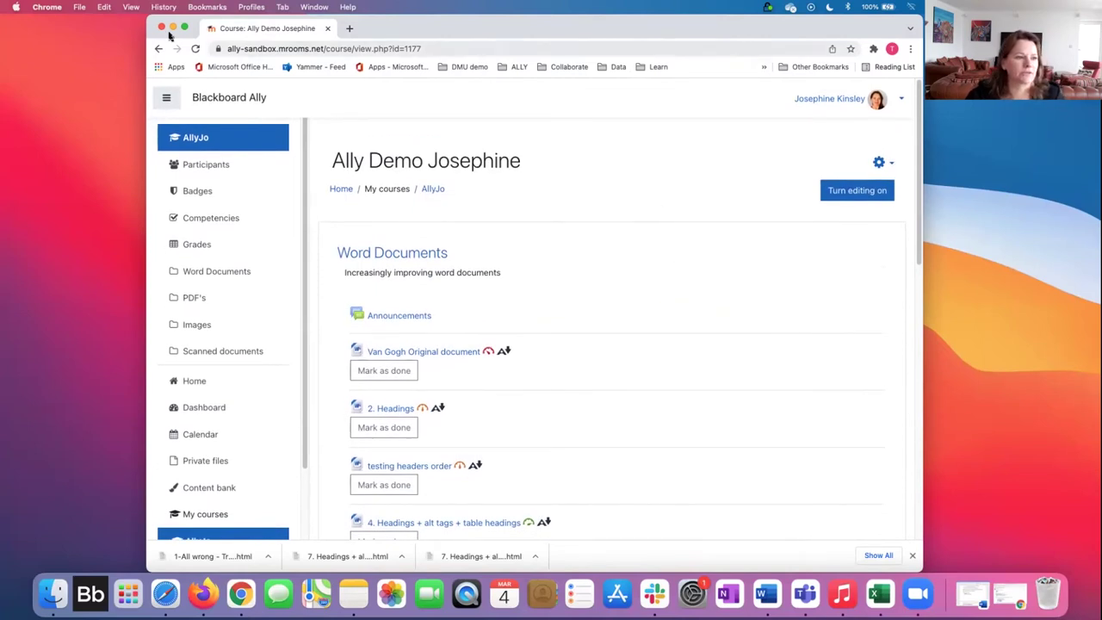
drag(148, 29, 120, 28)
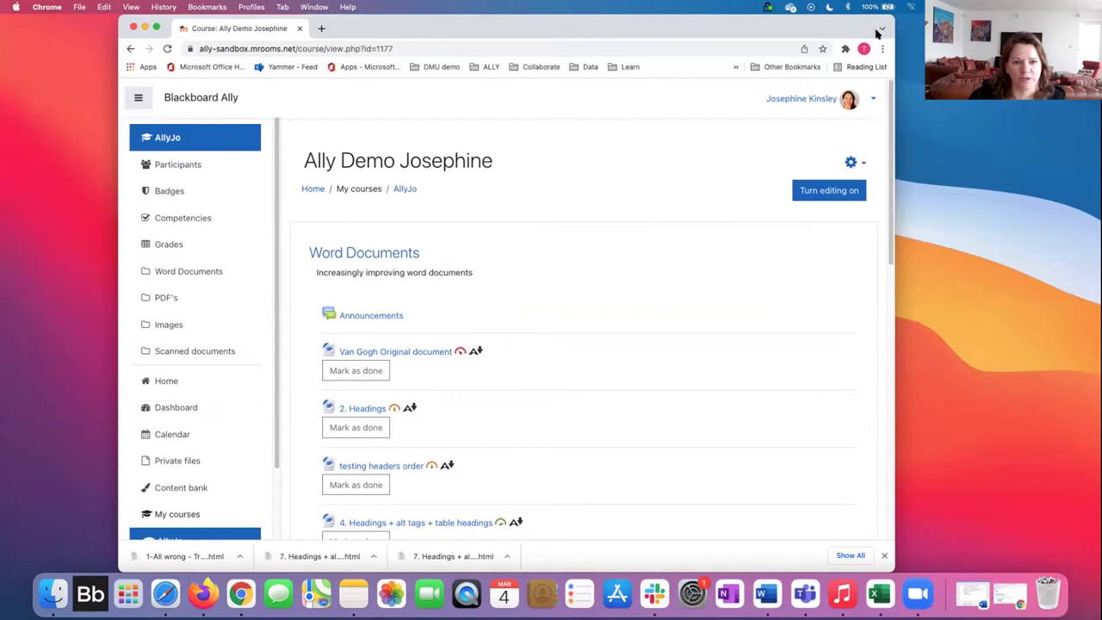
drag(892, 17, 936, 17)
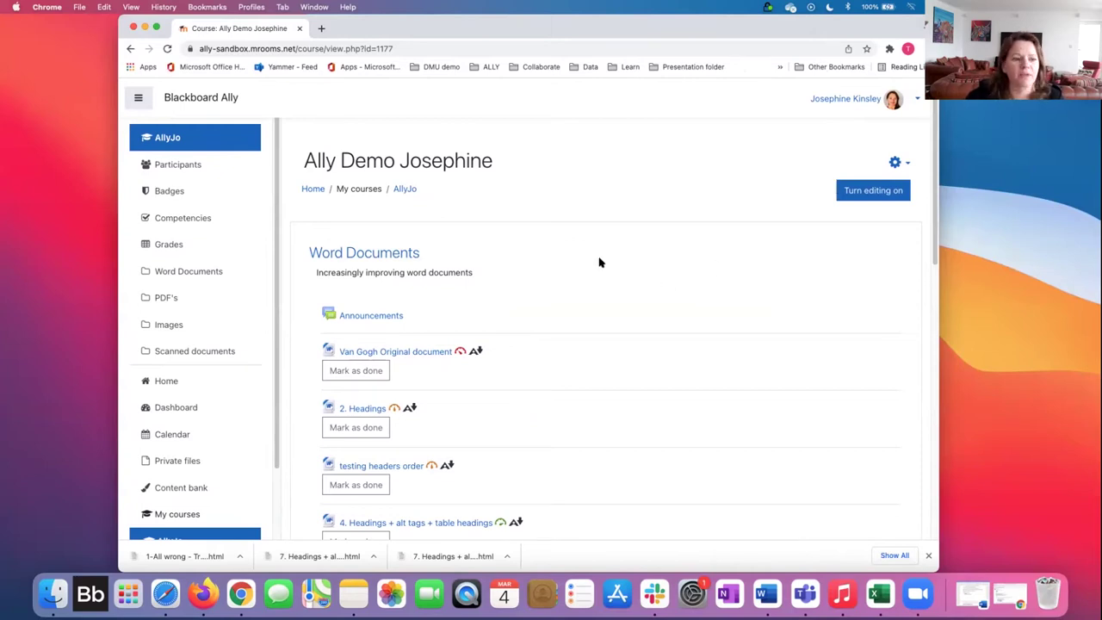
Step: Turn on editing for the course and start adding a File resource to the Word Documents section
scroll(598, 261, down, 3)
scroll(599, 262, down, 10)
scroll(750, 259, up, 15)
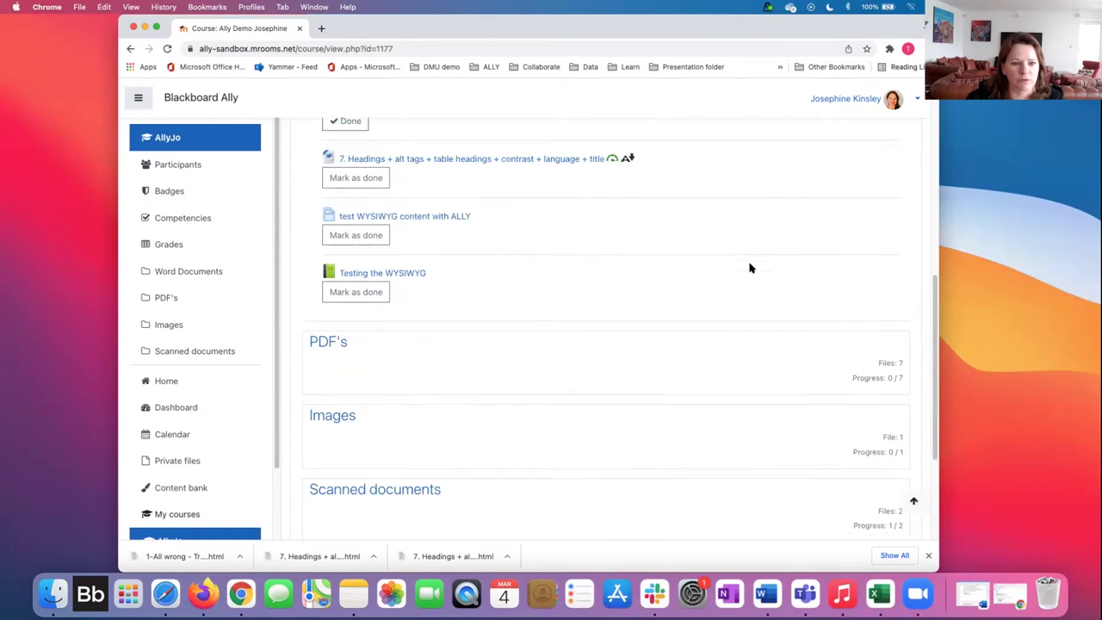
click(876, 192)
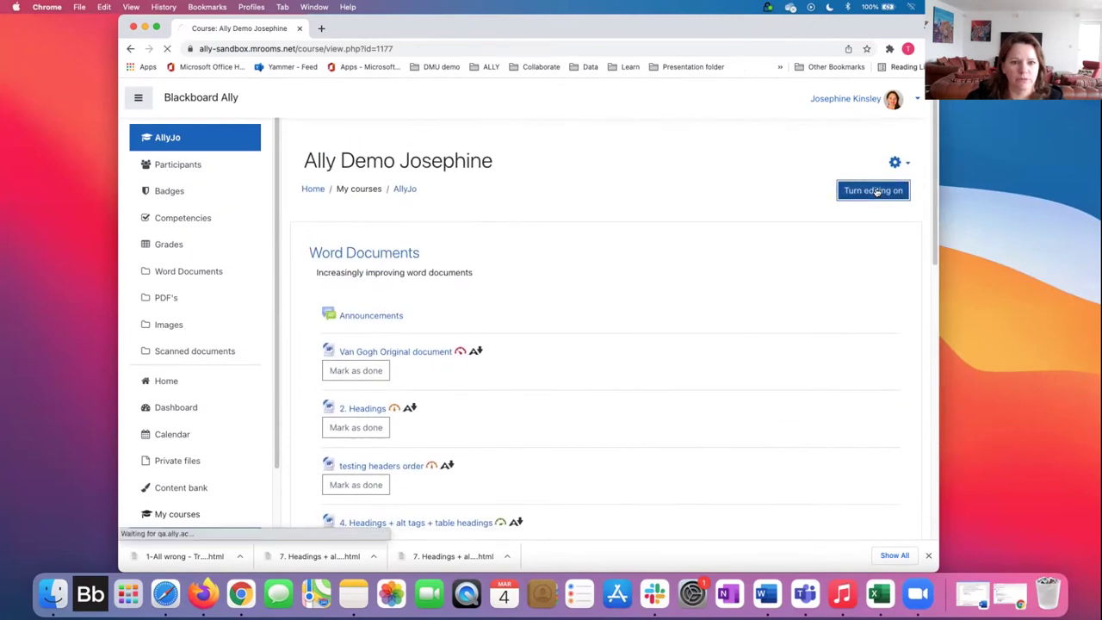
scroll(842, 277, down, 5)
click(839, 349)
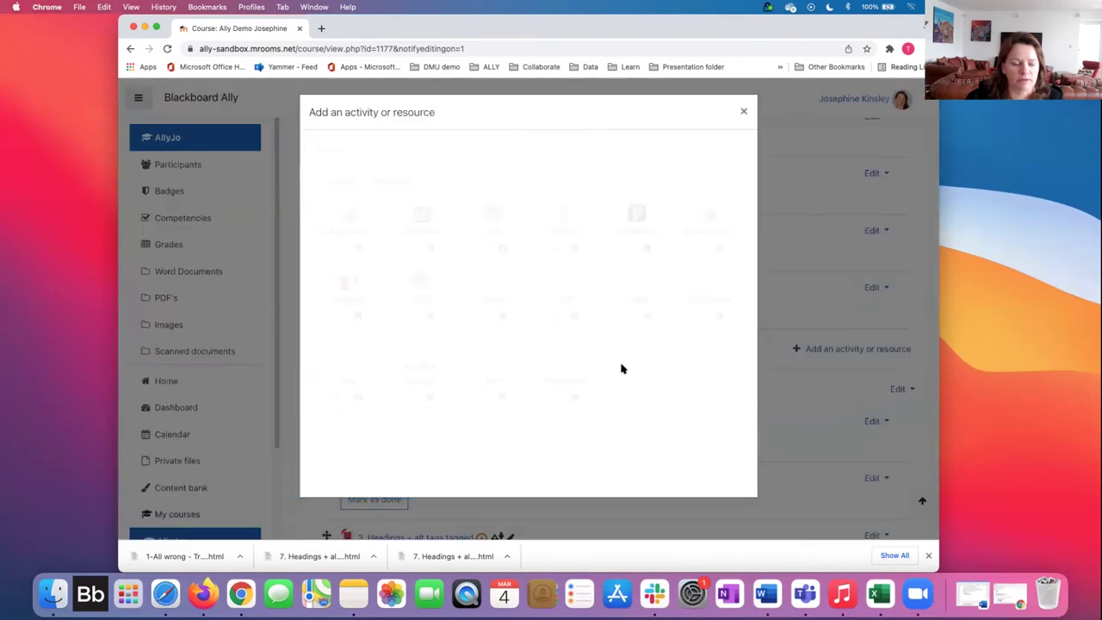
click(403, 185)
click(413, 228)
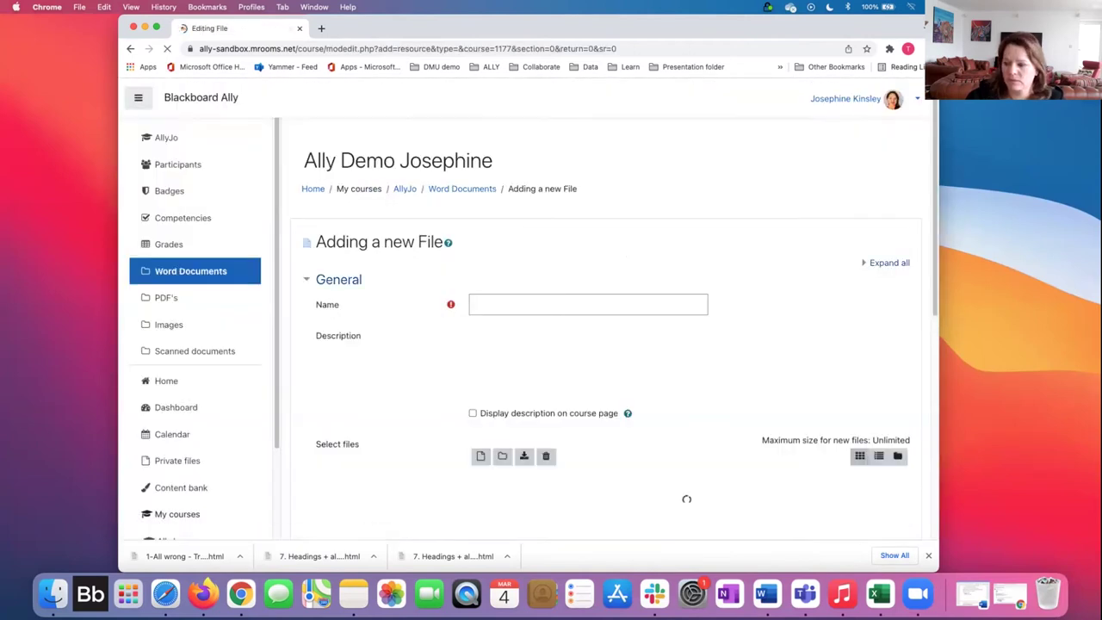
Step: Upload the "1-All wrong" document to the new file resource, name it "demo doc", and save it back to the course
drag(947, 487, 682, 517)
scroll(683, 414, down, 2)
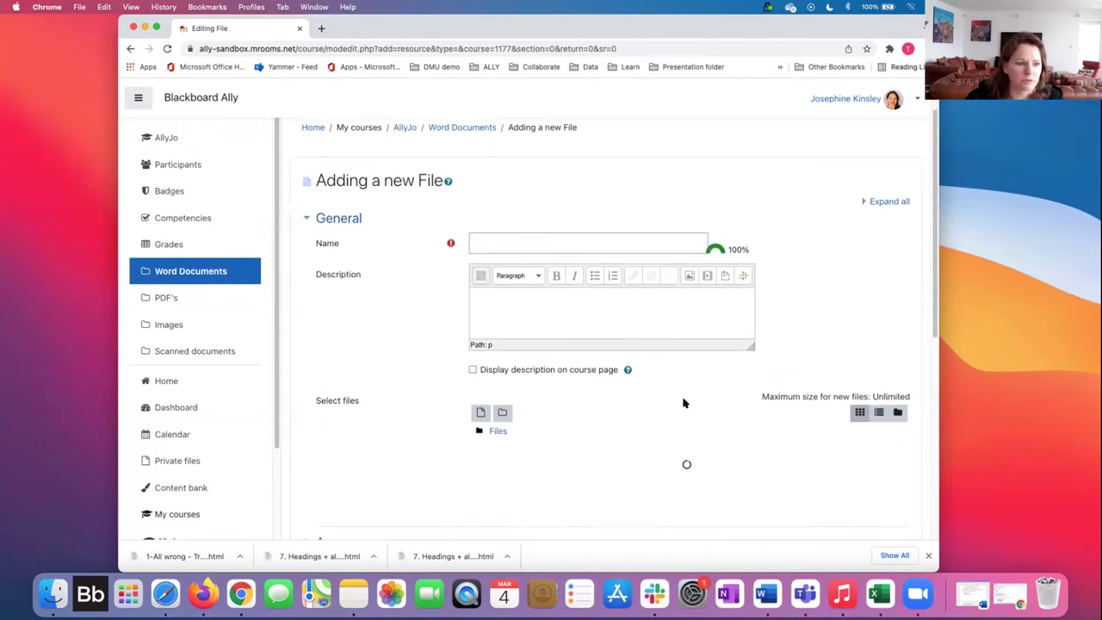
click(602, 247)
text(demo doc)
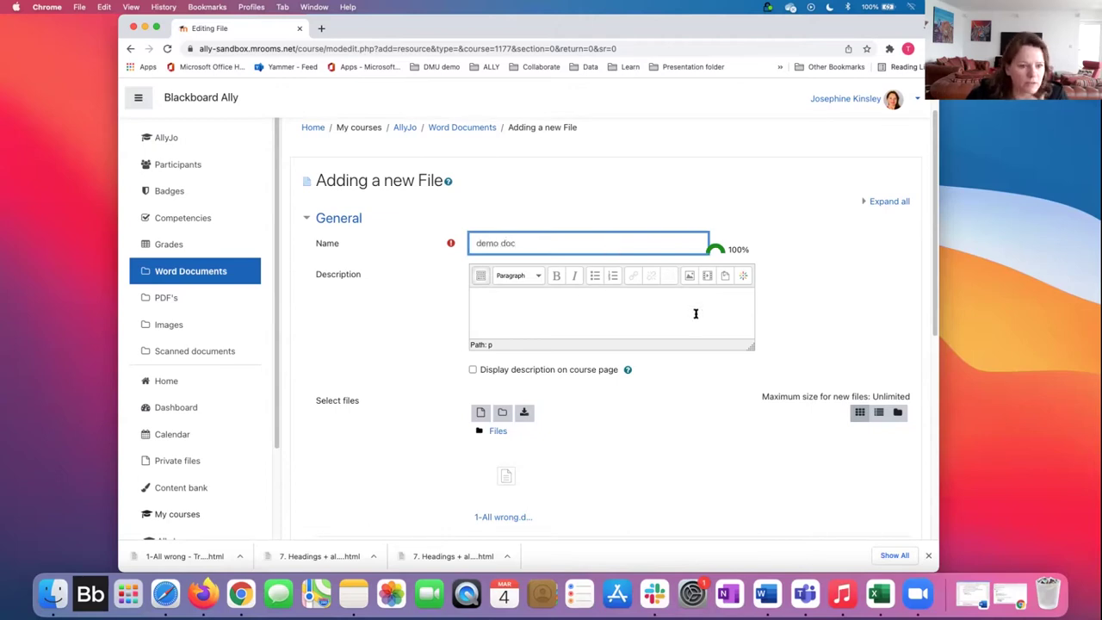
scroll(696, 318, down, 2)
scroll(695, 318, down, 6)
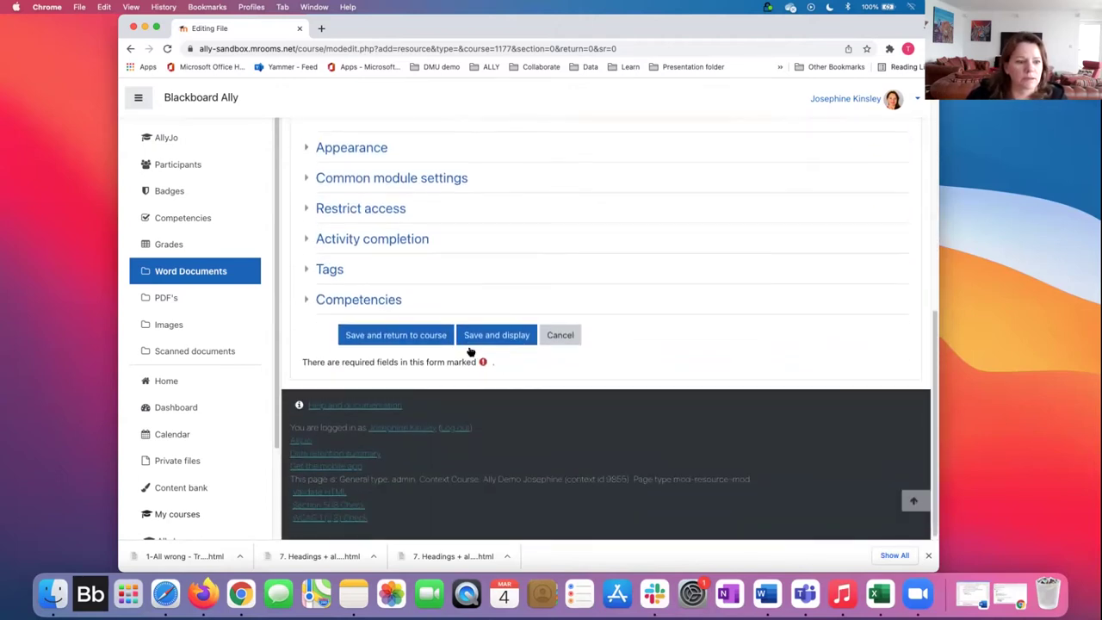
click(408, 335)
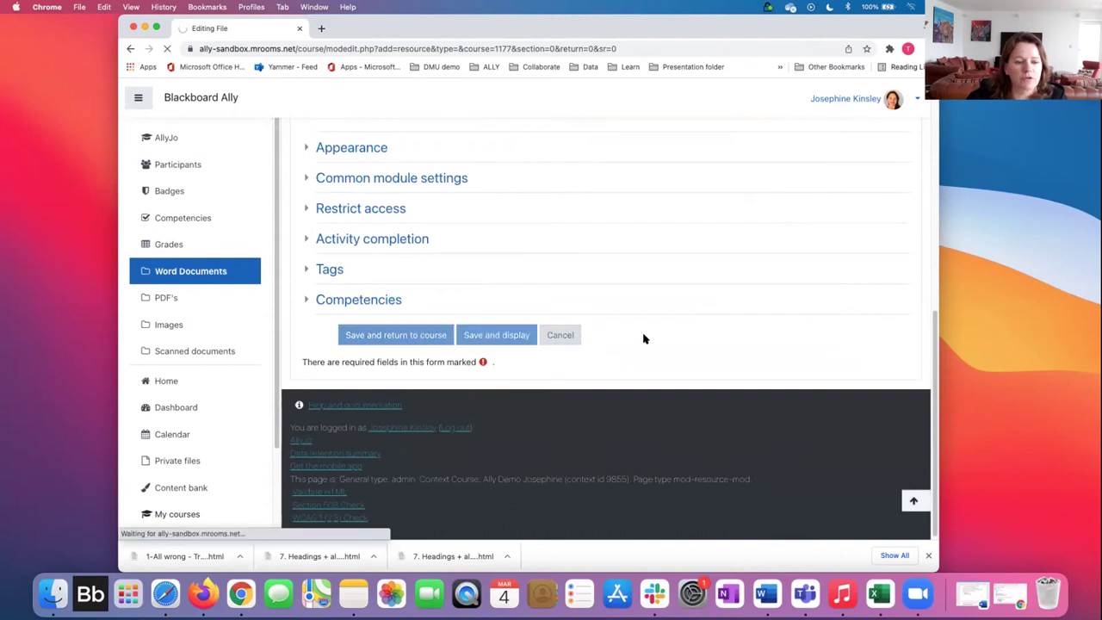
Step: Examine the accessibility score indicator and alternative formats option beside the new "demo doc" item
scroll(646, 337, down, 5)
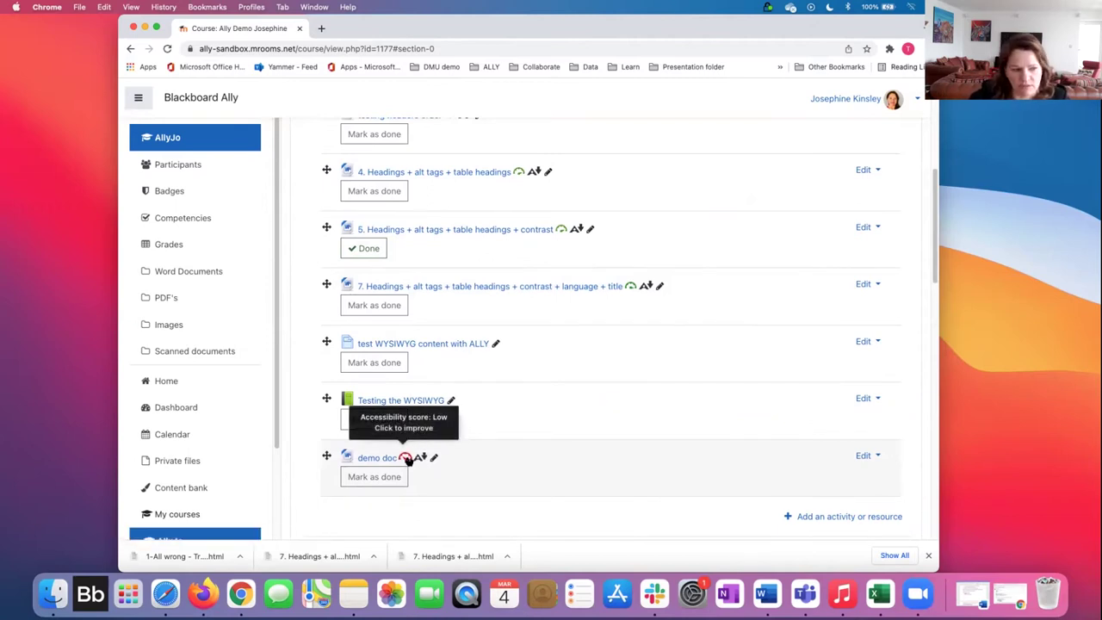
scroll(422, 456, down, 1)
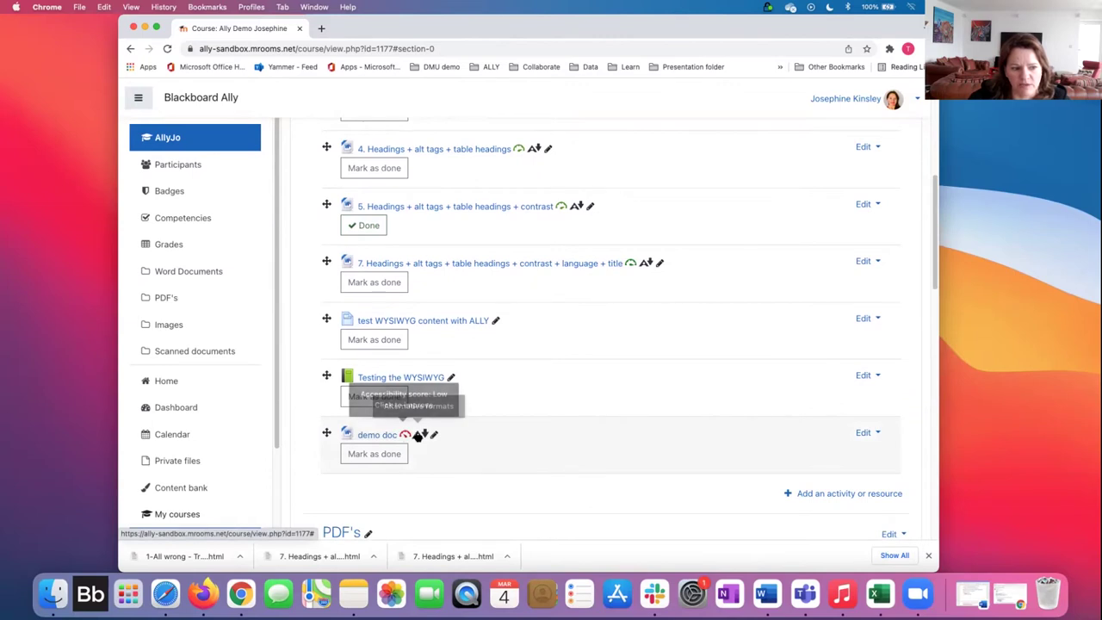
scroll(589, 411, up, 5)
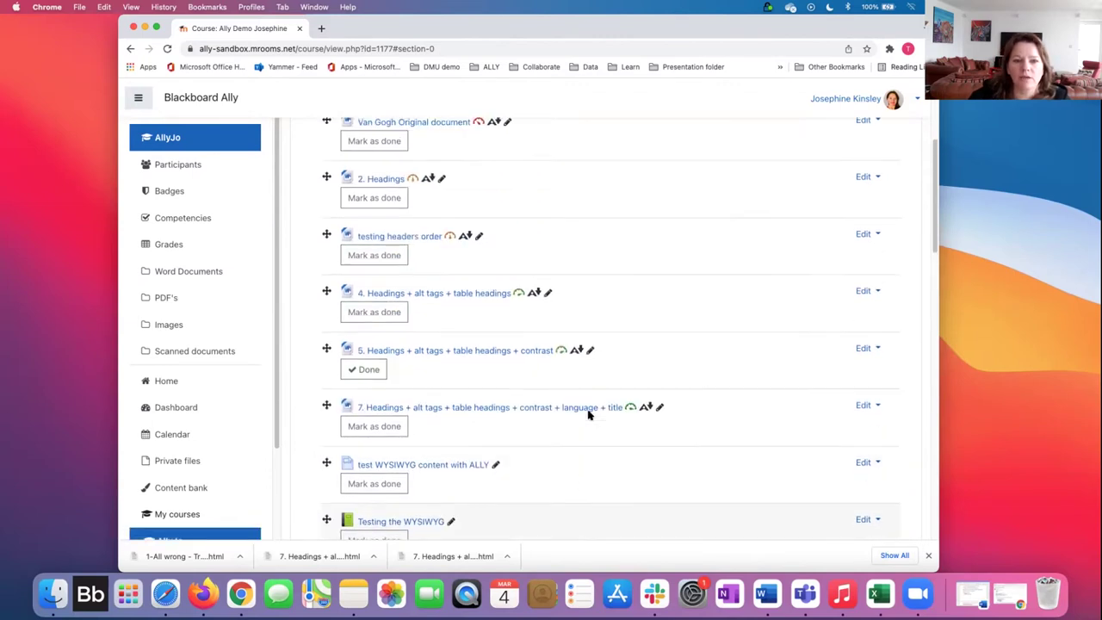
Step: Switch to the Learner role in the course and look over the items in the Word Documents section
scroll(861, 222, up, 2)
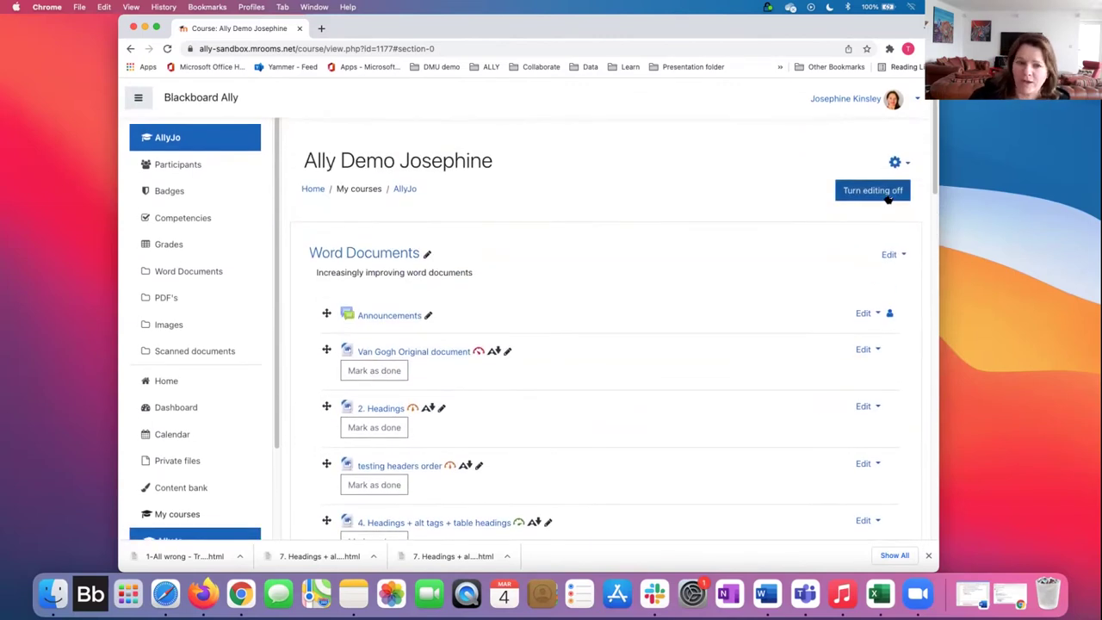
click(897, 161)
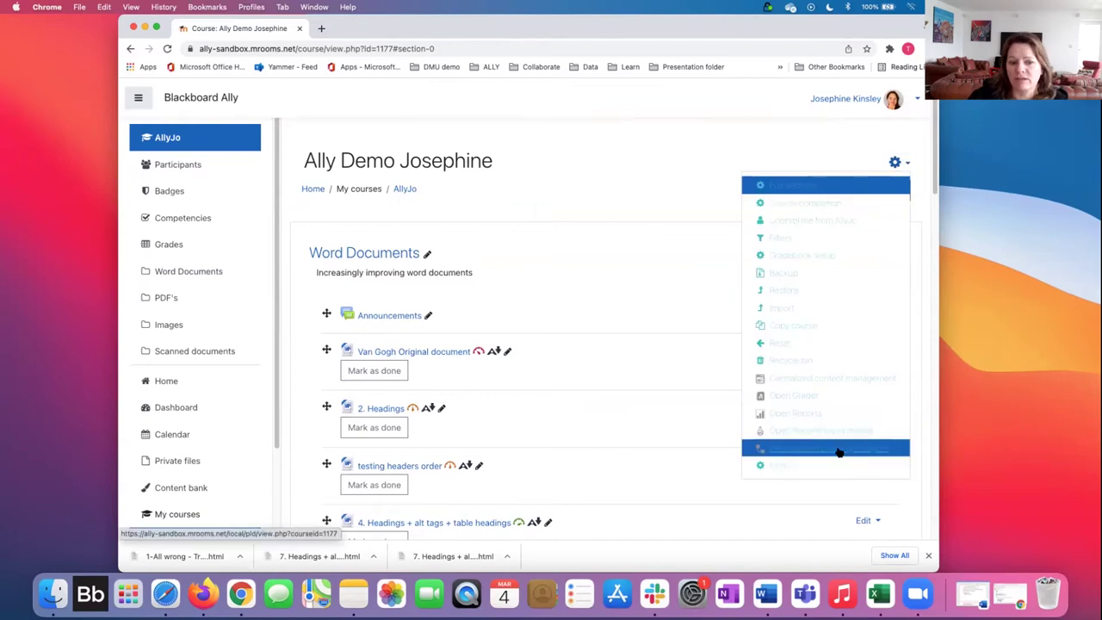
click(916, 99)
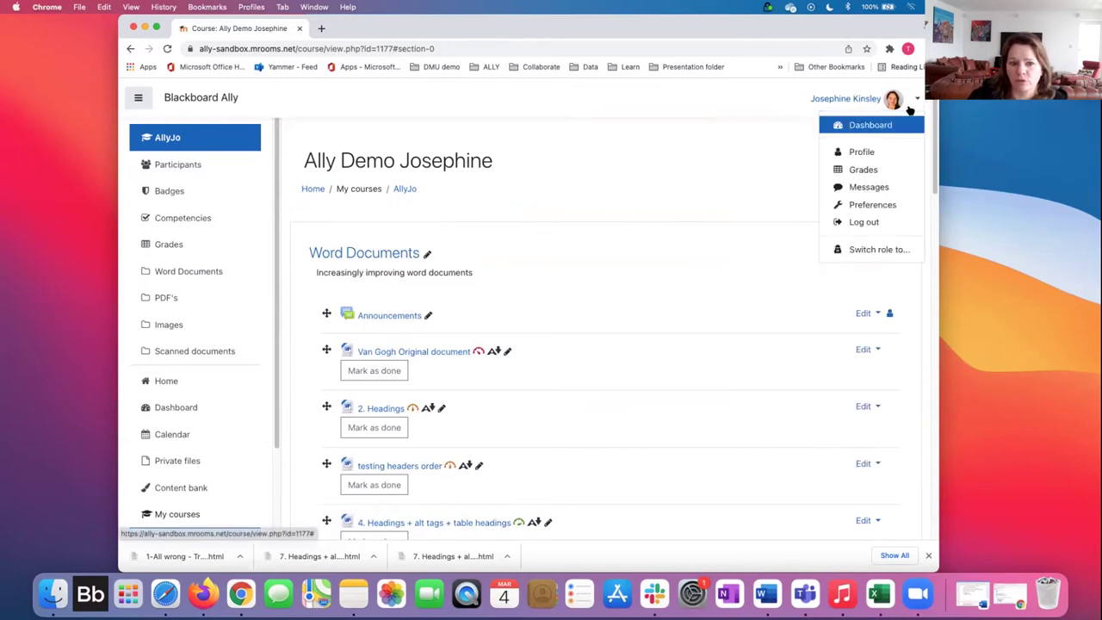
click(877, 249)
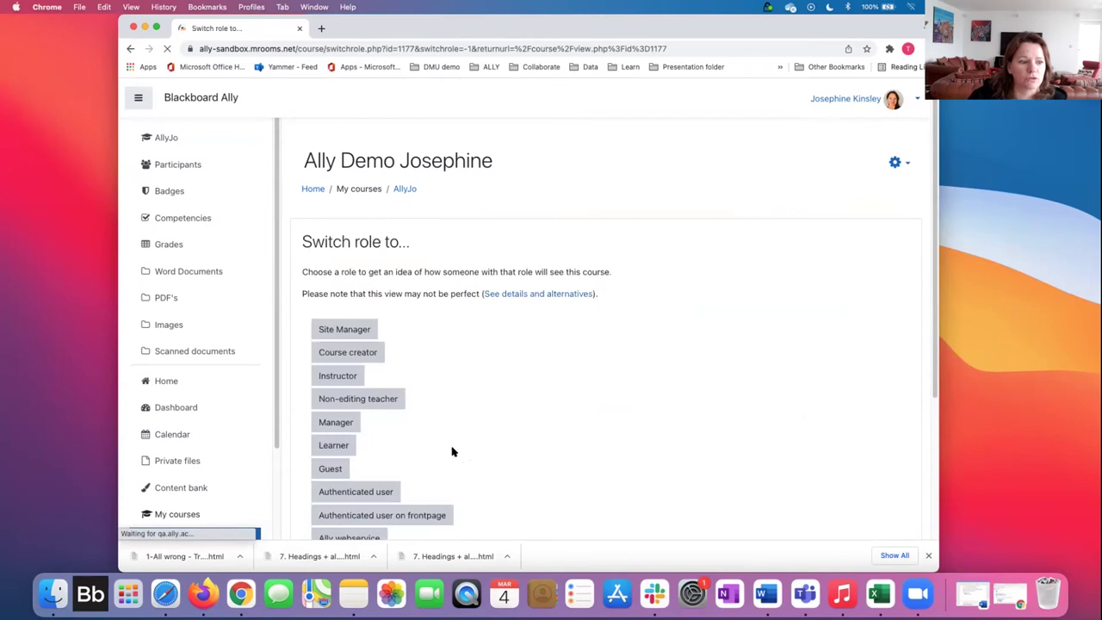
scroll(456, 450, down, 2)
click(333, 365)
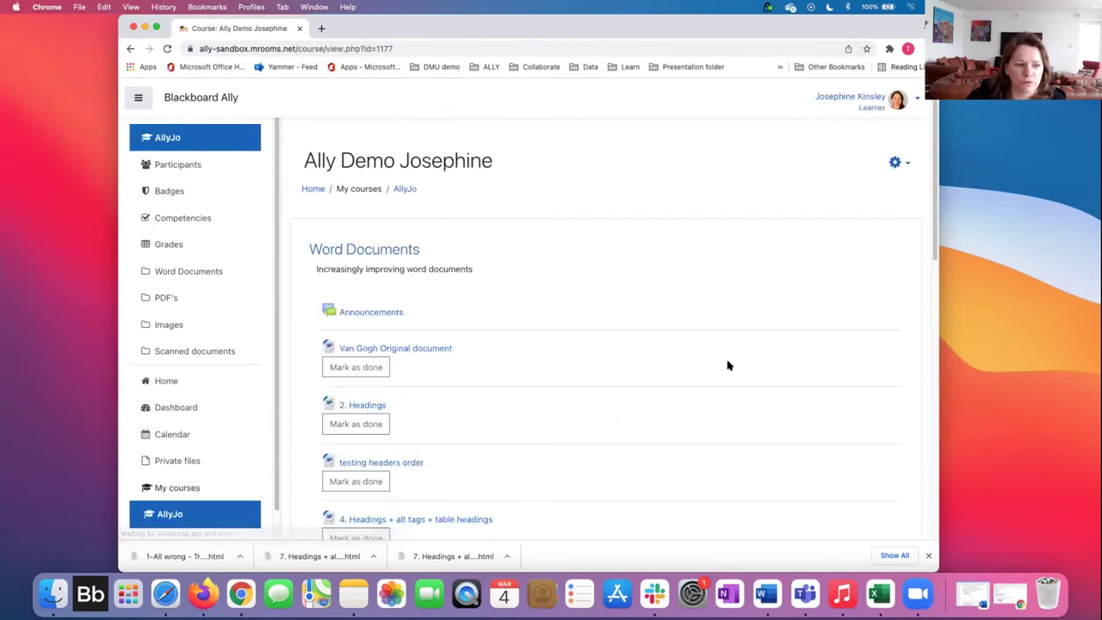
scroll(728, 366, down, 1)
scroll(534, 345, down, 4)
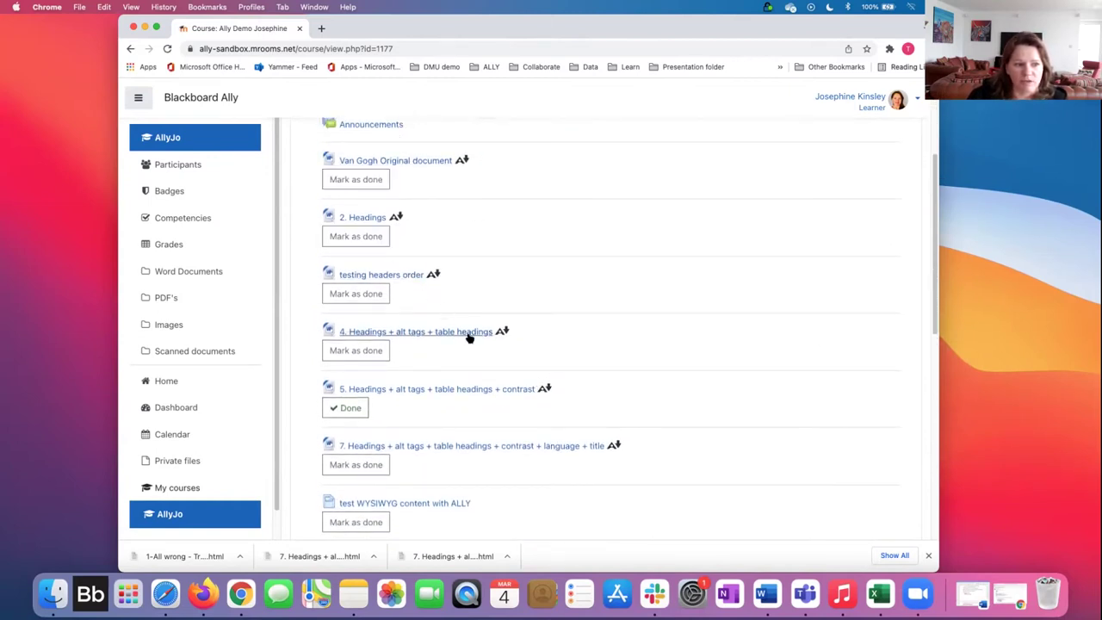
Step: Open the alternative formats for the Van Gogh Original document and select the Translated version option
scroll(585, 375, up, 2)
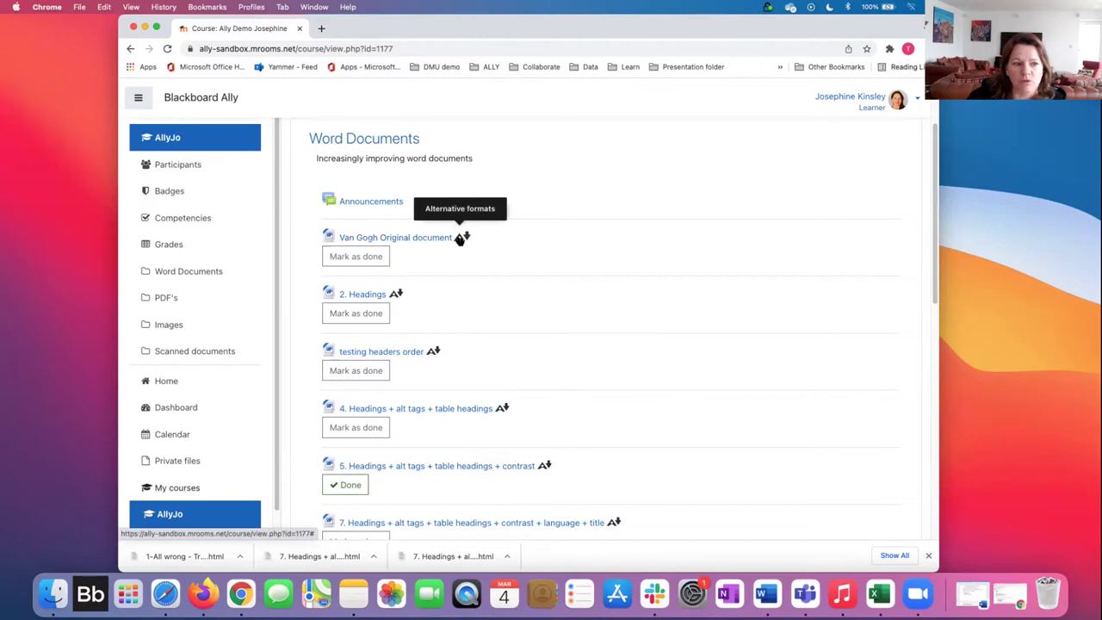
click(461, 240)
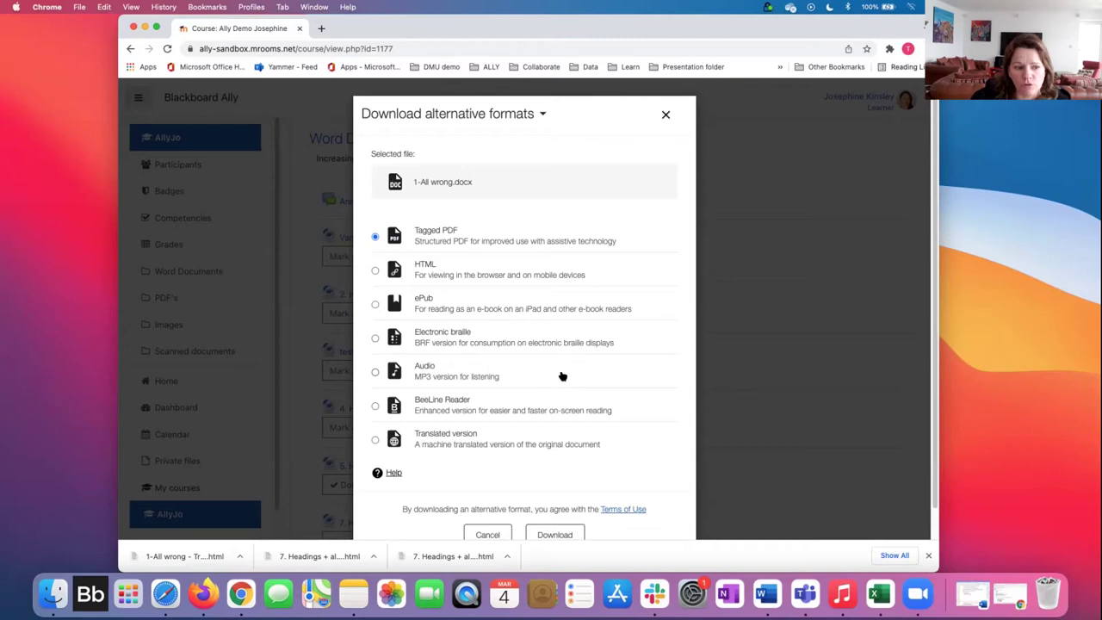
scroll(566, 376, down, 2)
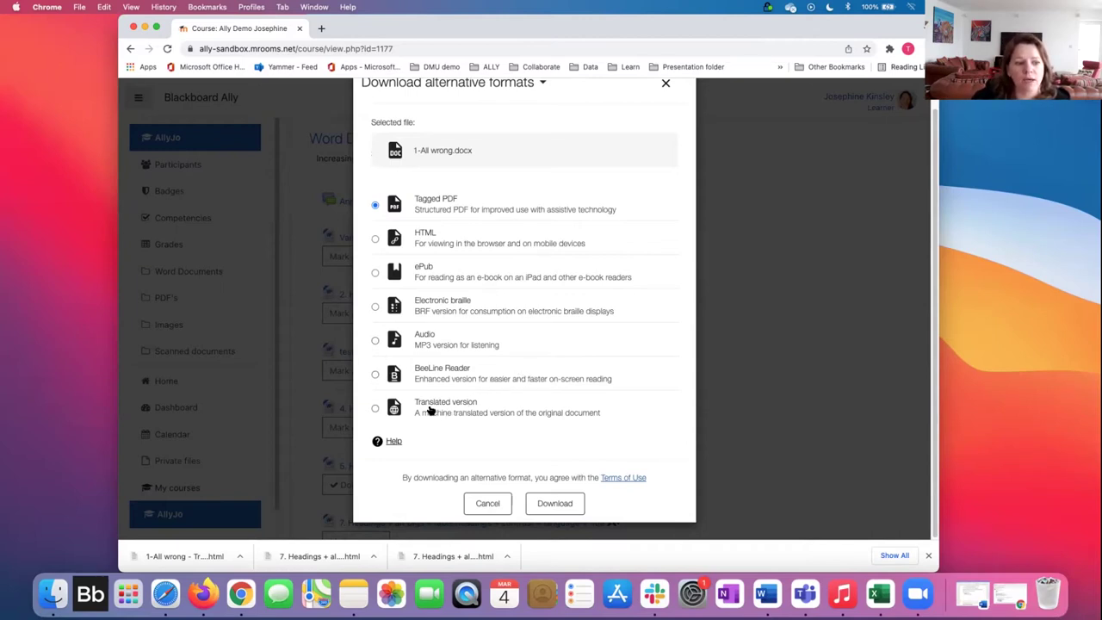
click(483, 409)
scroll(539, 401, down, 1)
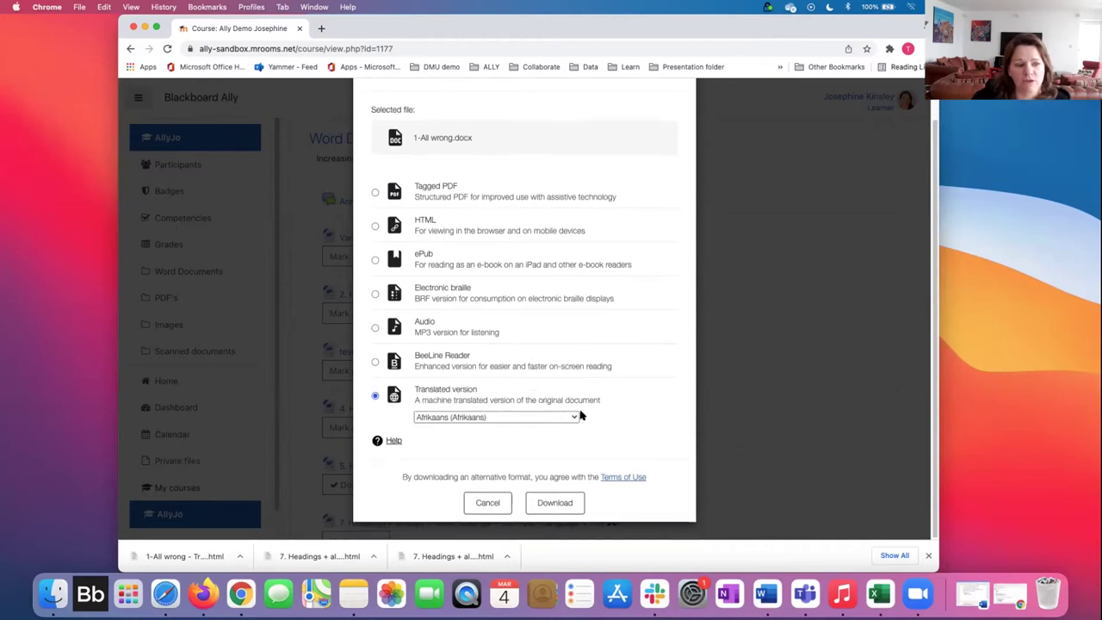
Step: Look through the languages offered for the translated version, keep Afrikaans, and close the alternative formats dialog without downloading
click(576, 416)
scroll(570, 419, down, 10)
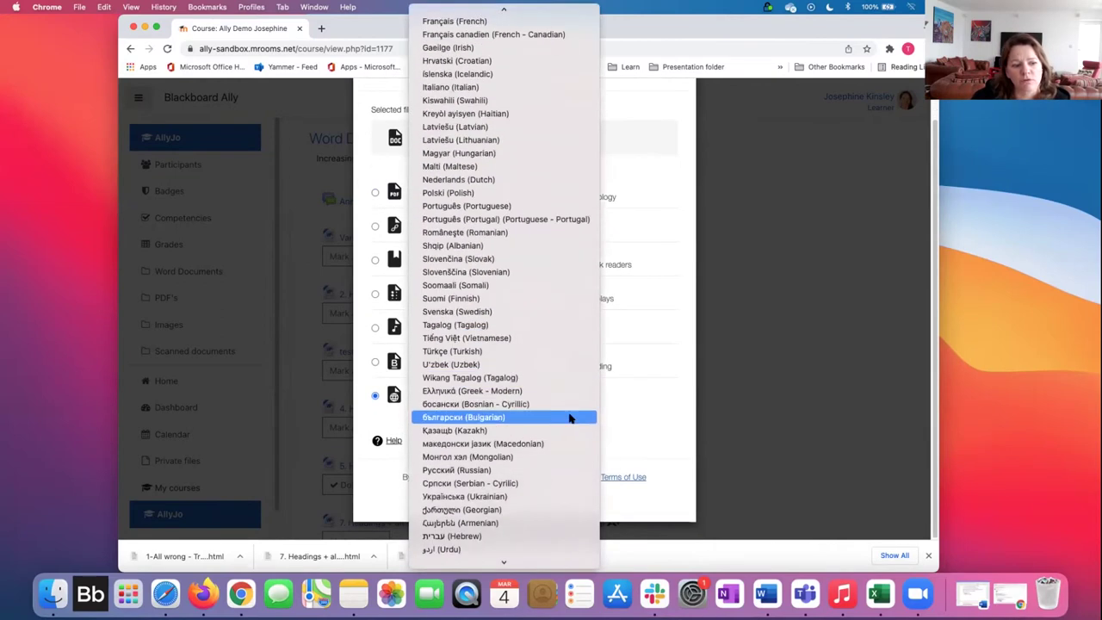
scroll(569, 419, down, 5)
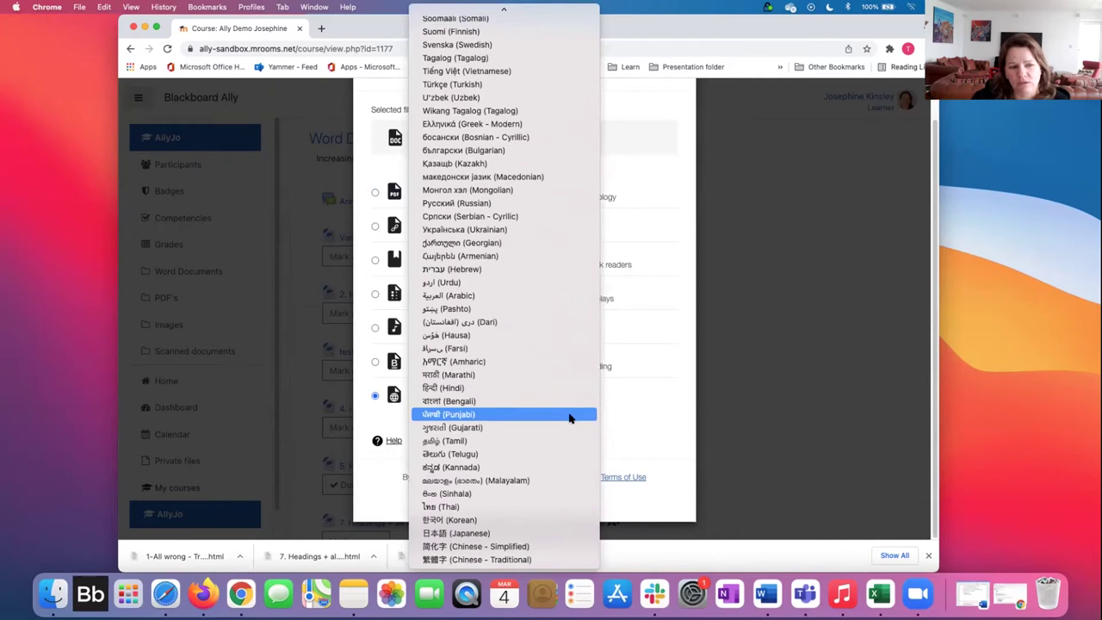
scroll(569, 418, up, 9)
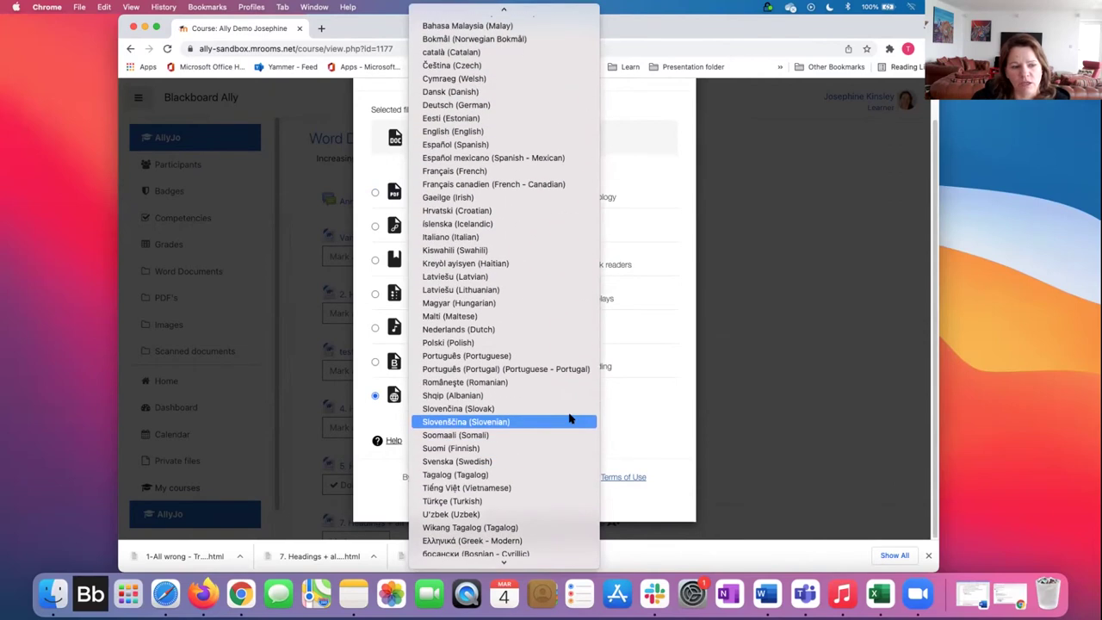
scroll(569, 418, up, 1)
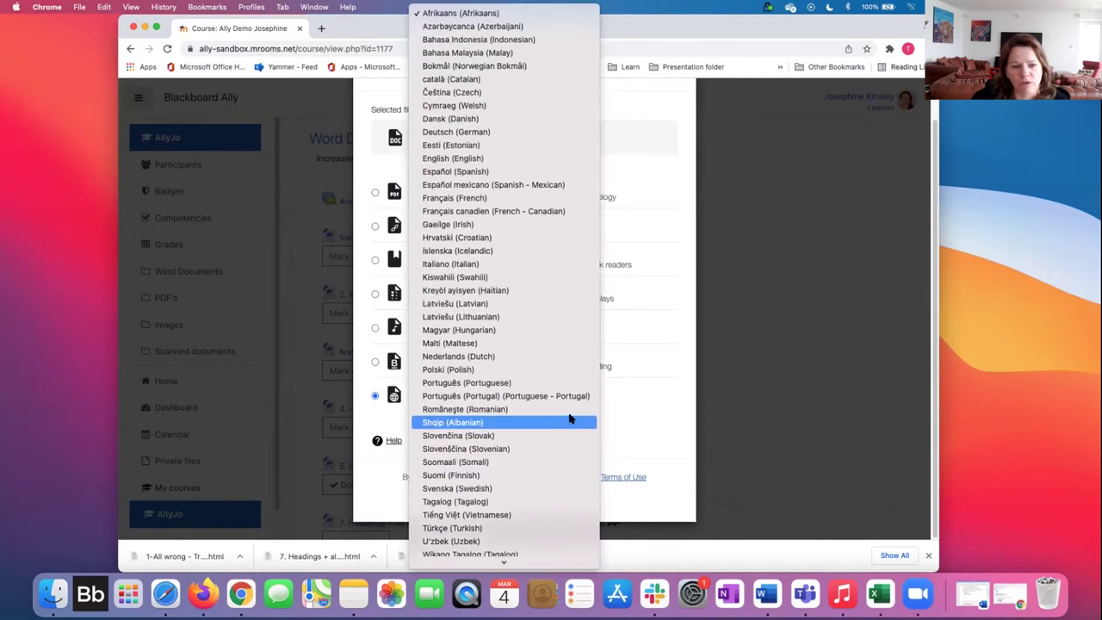
click(631, 426)
scroll(531, 295, up, 2)
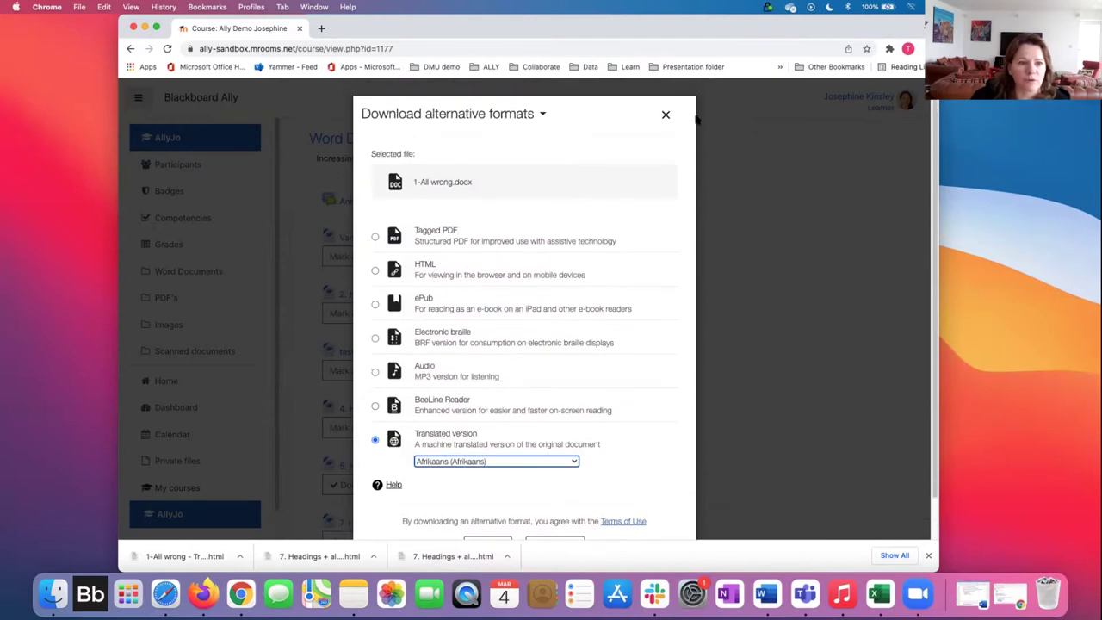
click(665, 114)
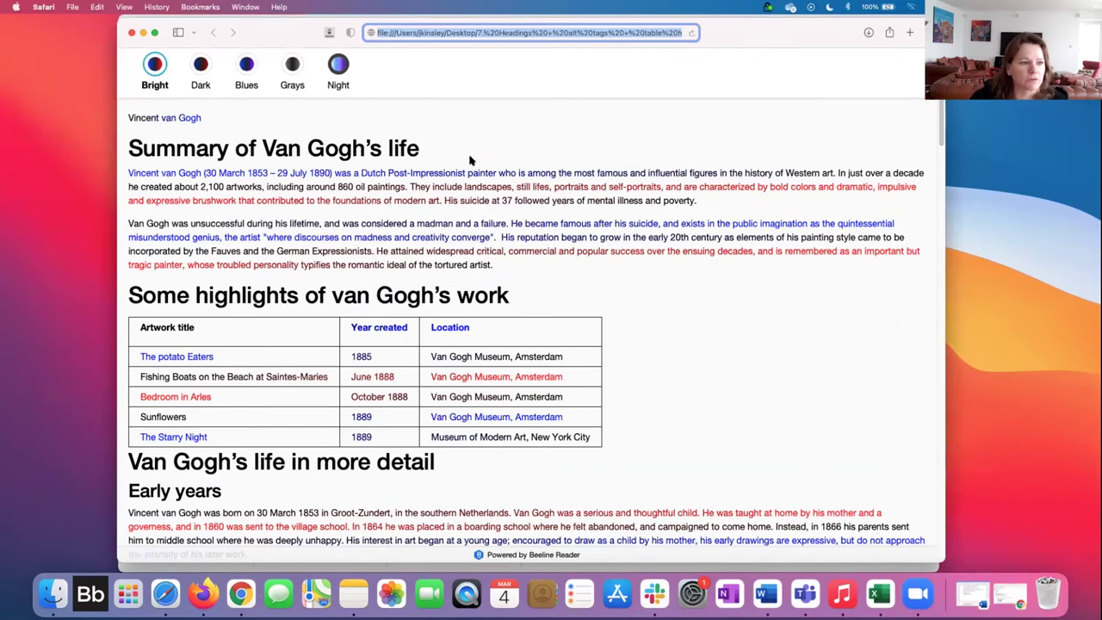
Step: Switch to the BeeLine Reader version of the Van Gogh document in Safari and view it in the Bright, Dark, Blues and Night themes
click(153, 67)
click(201, 67)
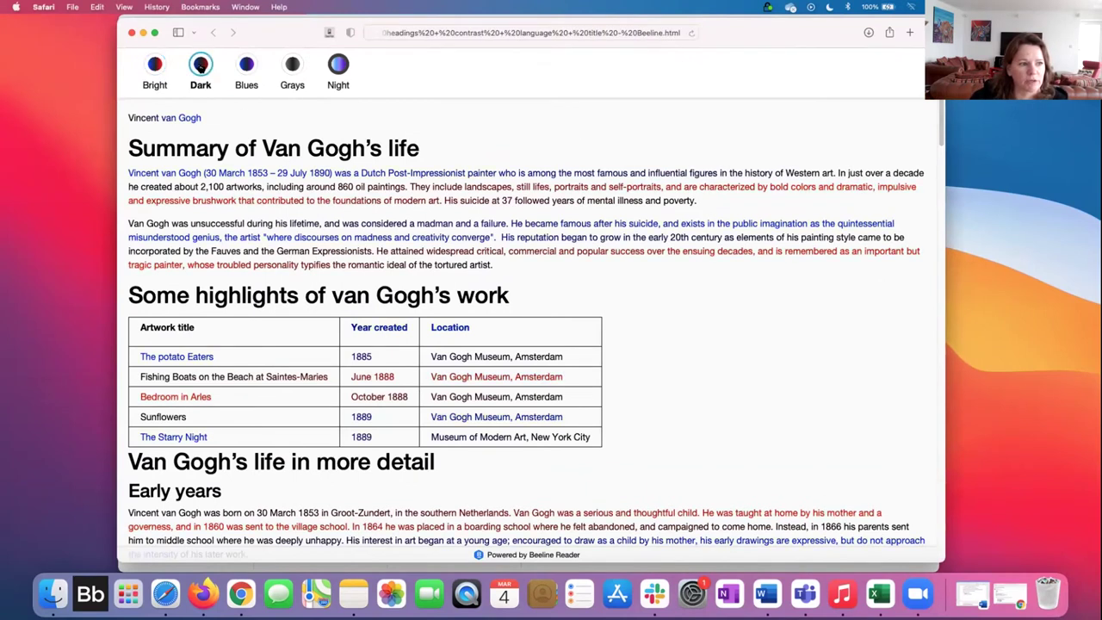
click(247, 69)
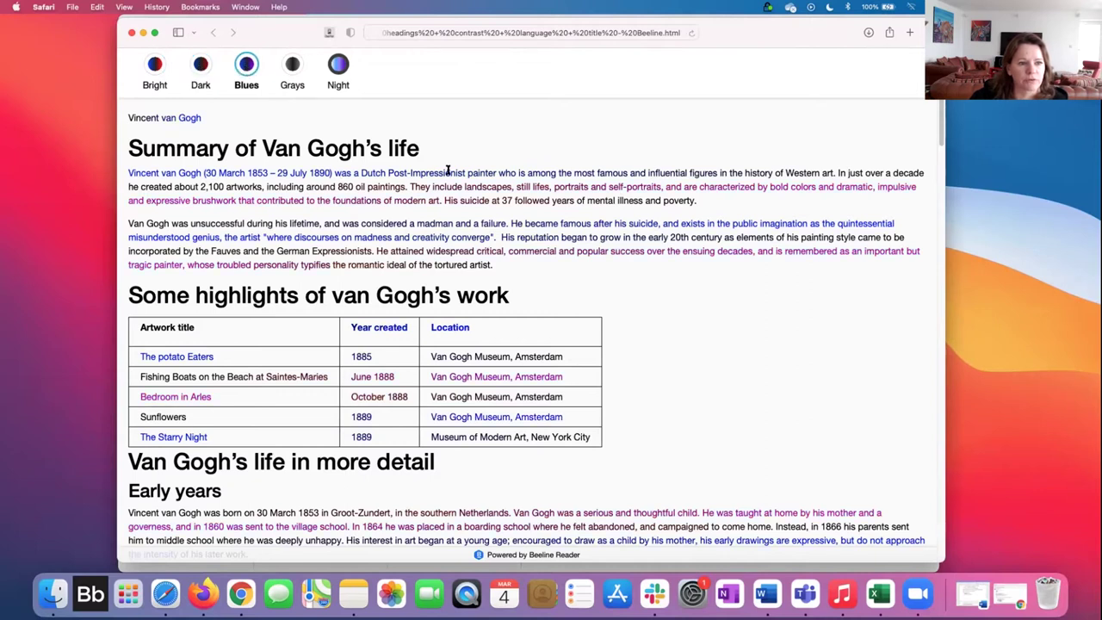
click(338, 65)
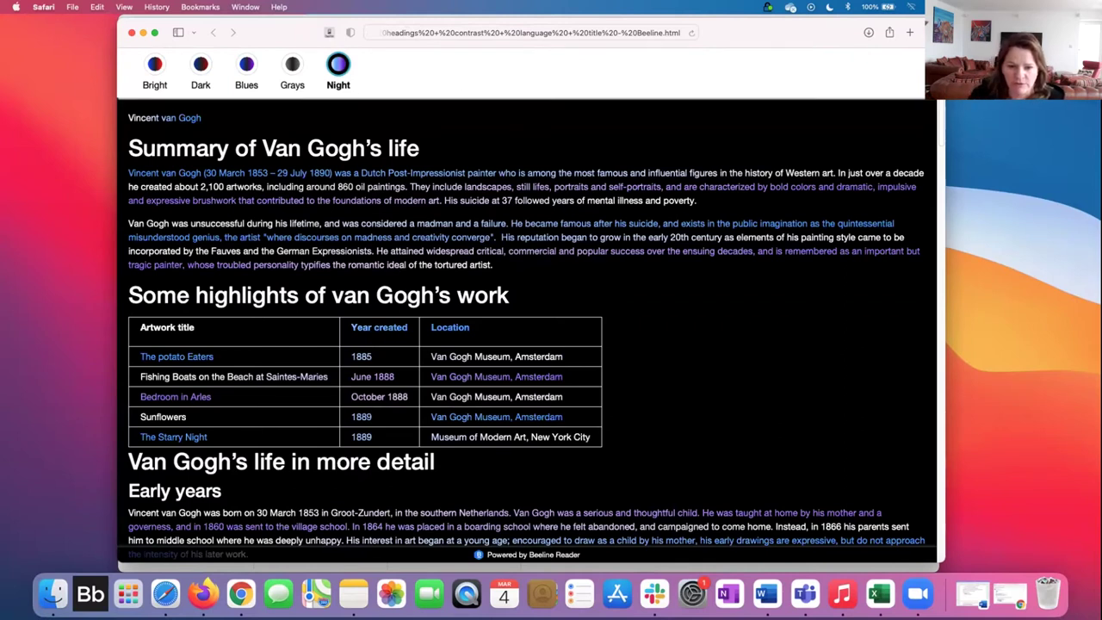
mouse_move(764, 29)
mouse_down()
mouse_move(754, 207)
mouse_move(747, 17)
mouse_up()
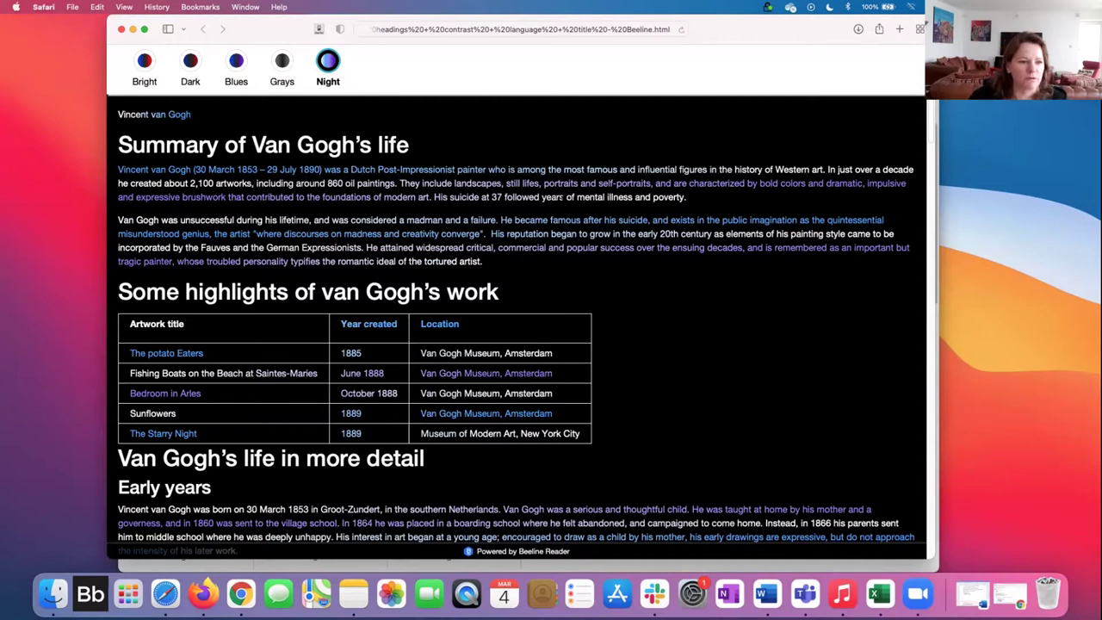
Step: Compare the Grays and Blues themes in the BeeLine document, return it to Bright, and close it
click(281, 62)
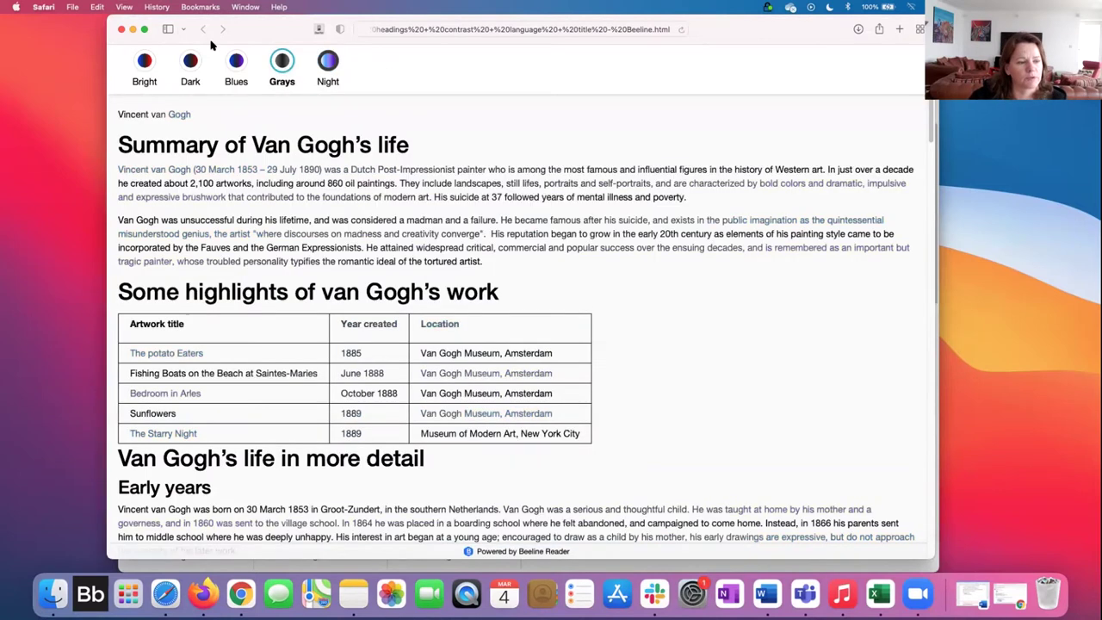
click(236, 62)
click(280, 62)
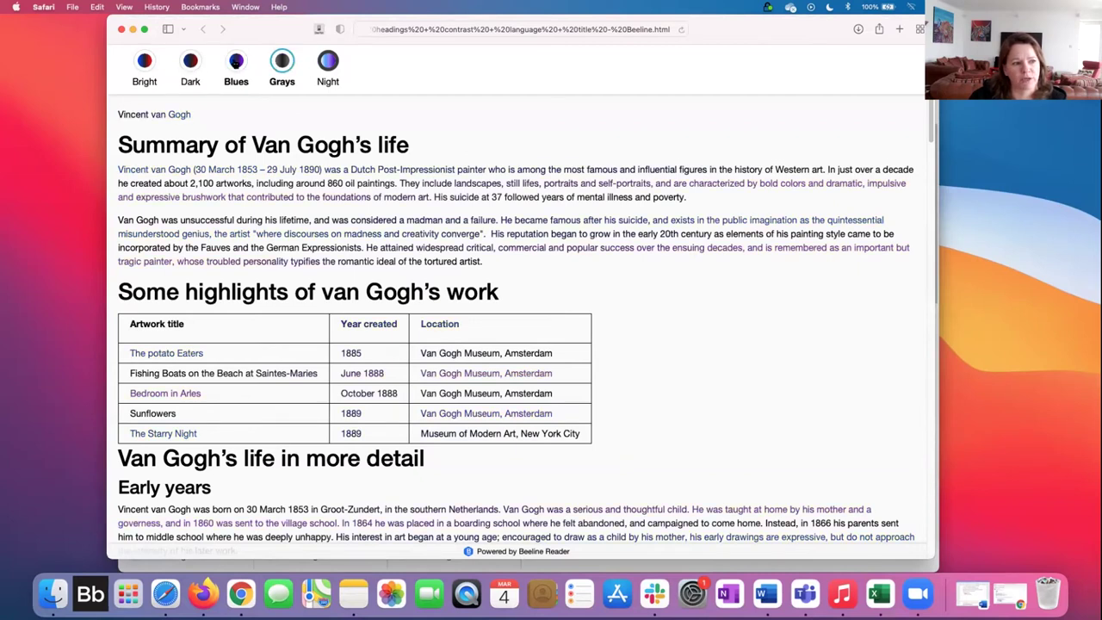
click(234, 62)
click(144, 62)
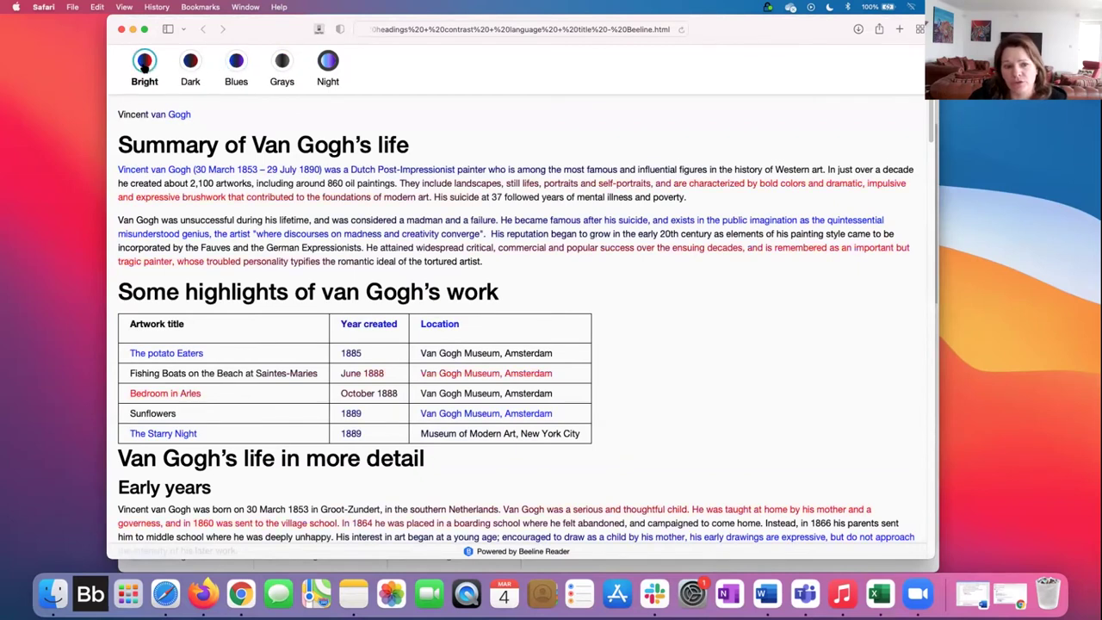
click(121, 29)
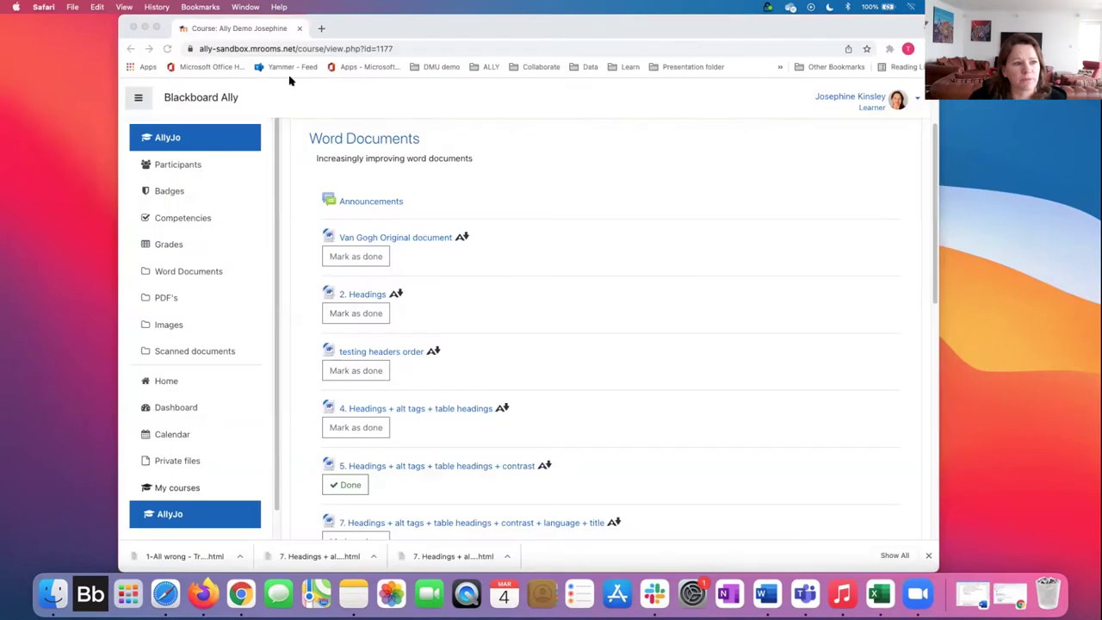
key(super+q)
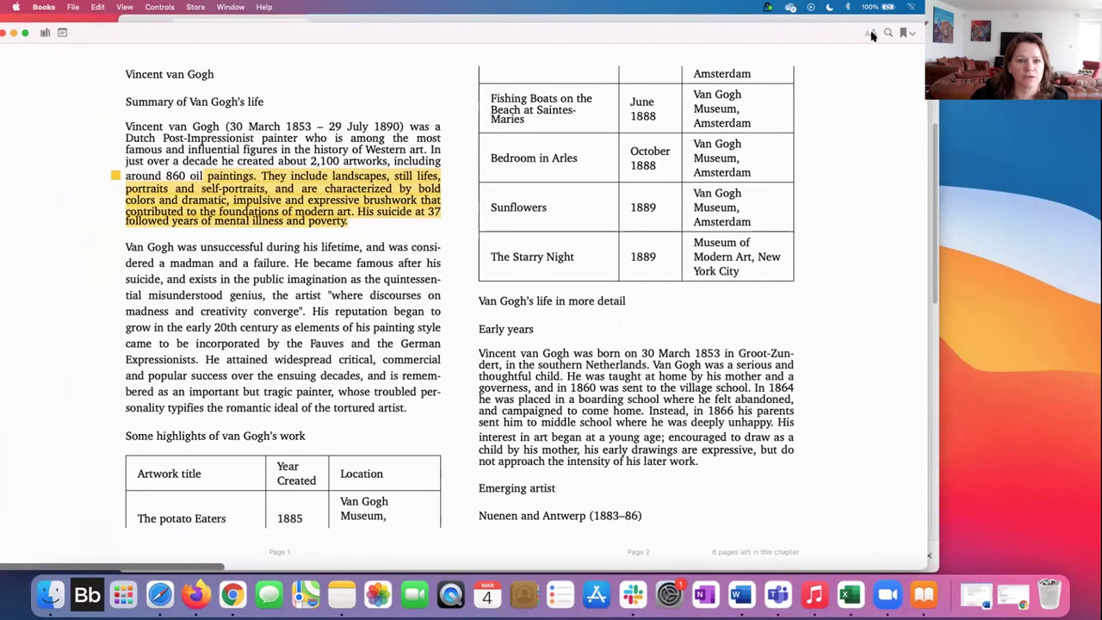
Step: In the Van Gogh ePub in Books, apply the cream page background, enlarge the text one size, and choose the Athelas font
click(870, 34)
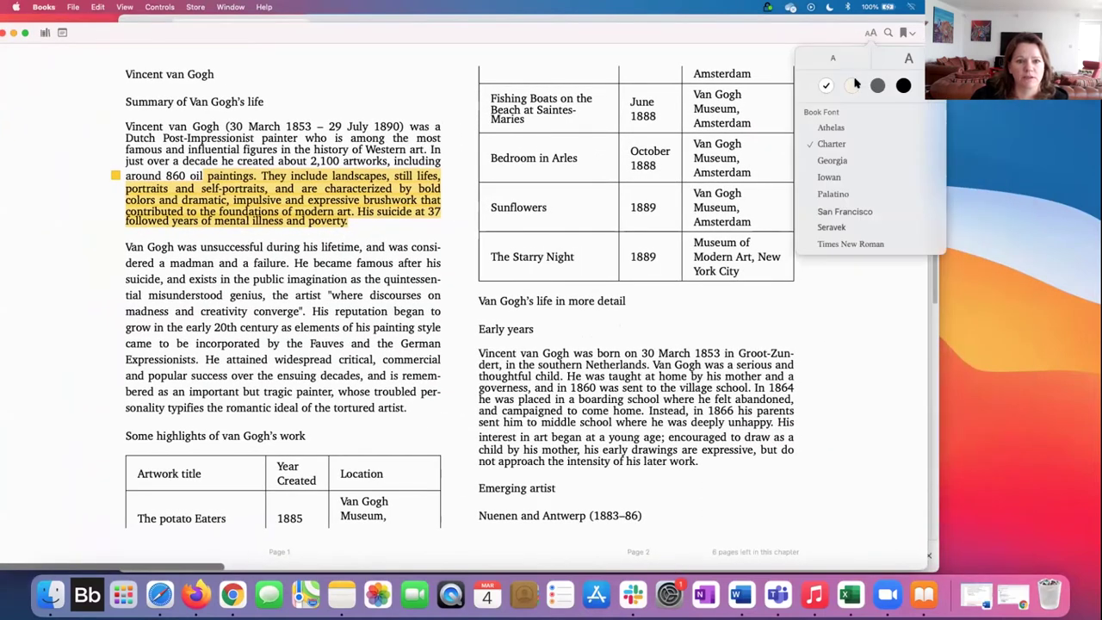
click(853, 85)
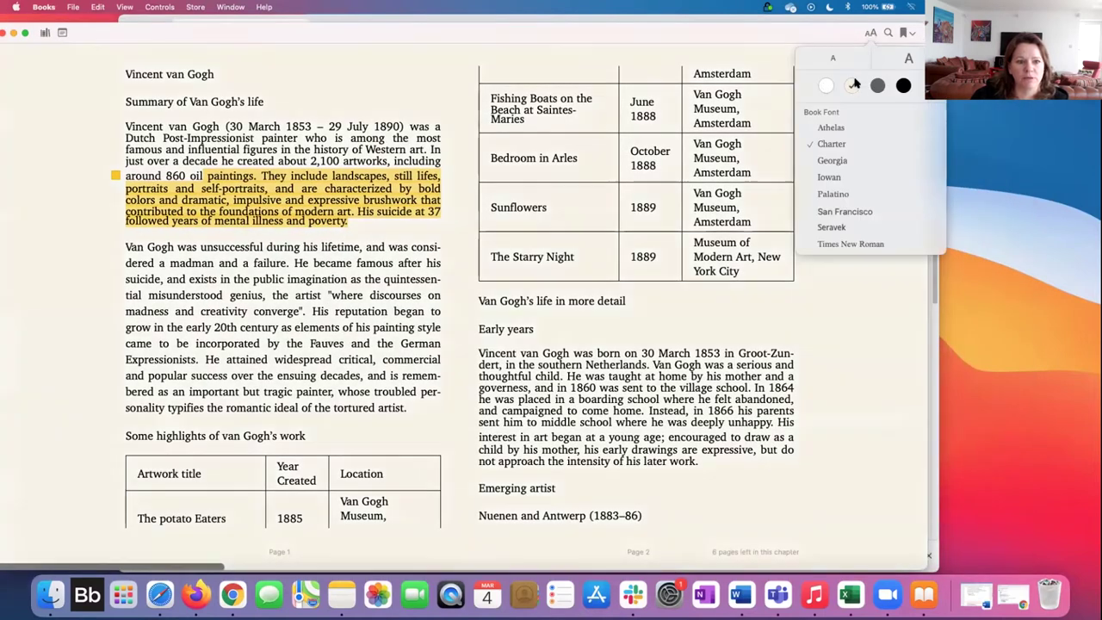
click(909, 58)
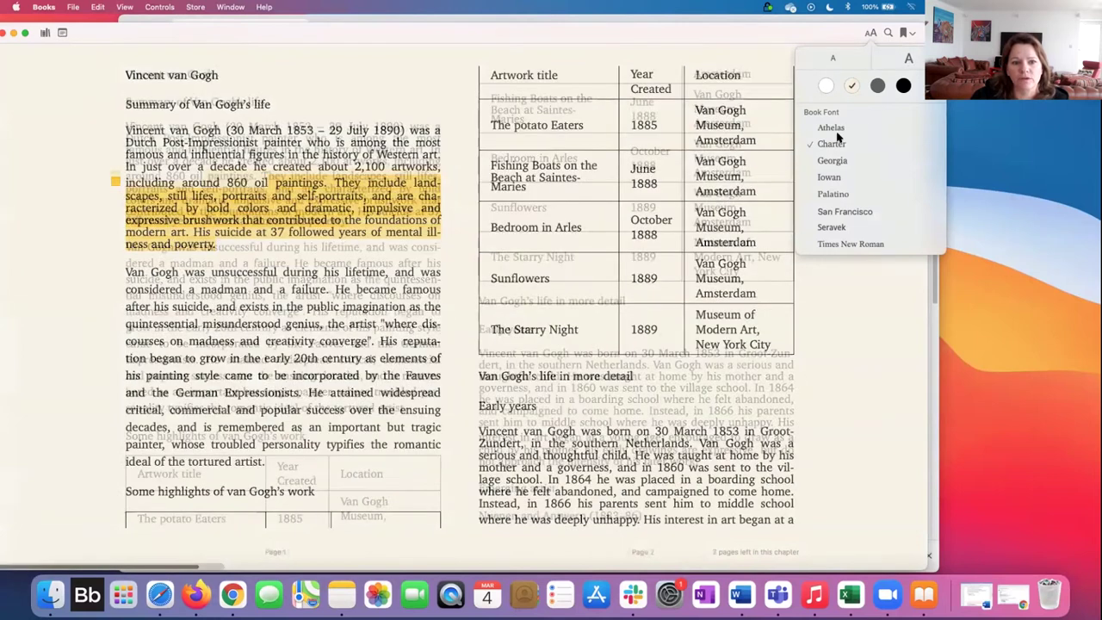
click(832, 128)
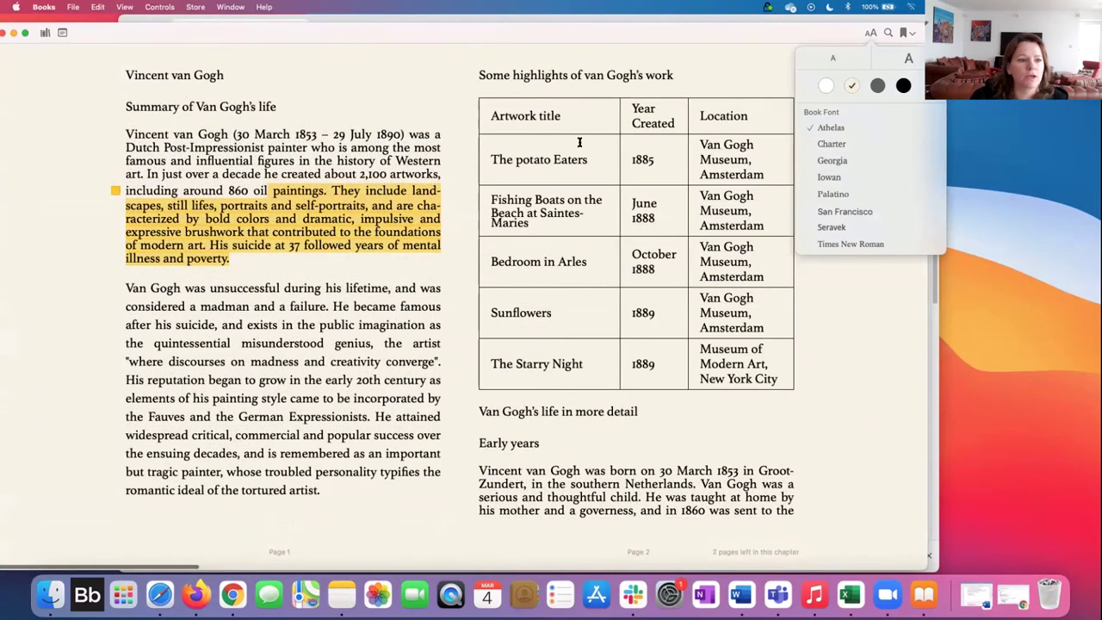
Step: Highlight the passage from "His reputation began to grow" to the end of that paragraph in purple
click(403, 258)
drag(318, 490, 126, 379)
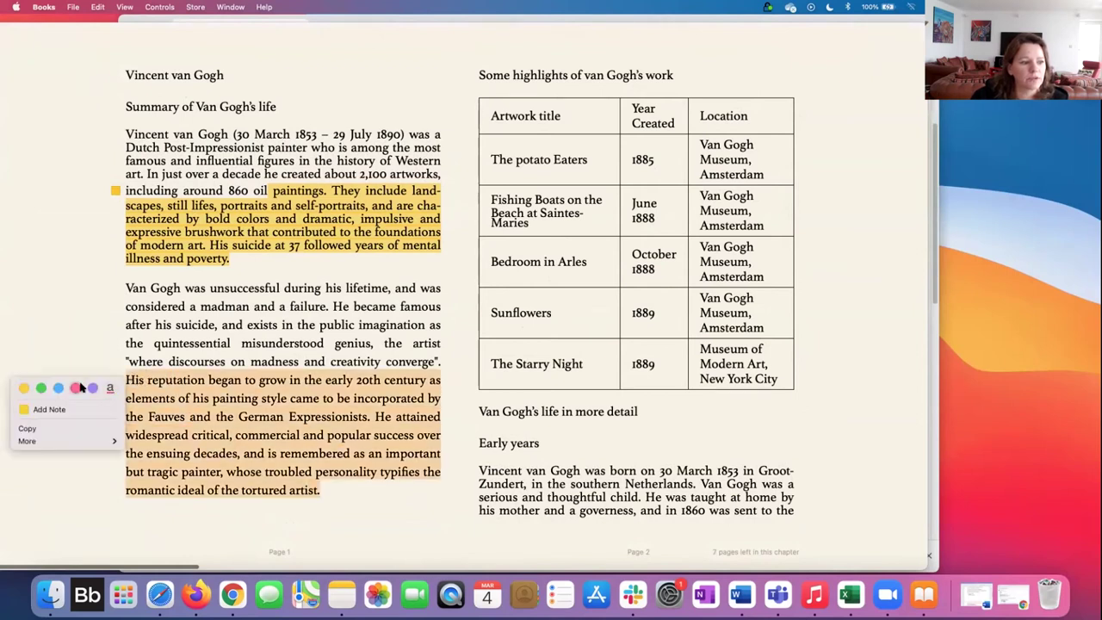
click(99, 388)
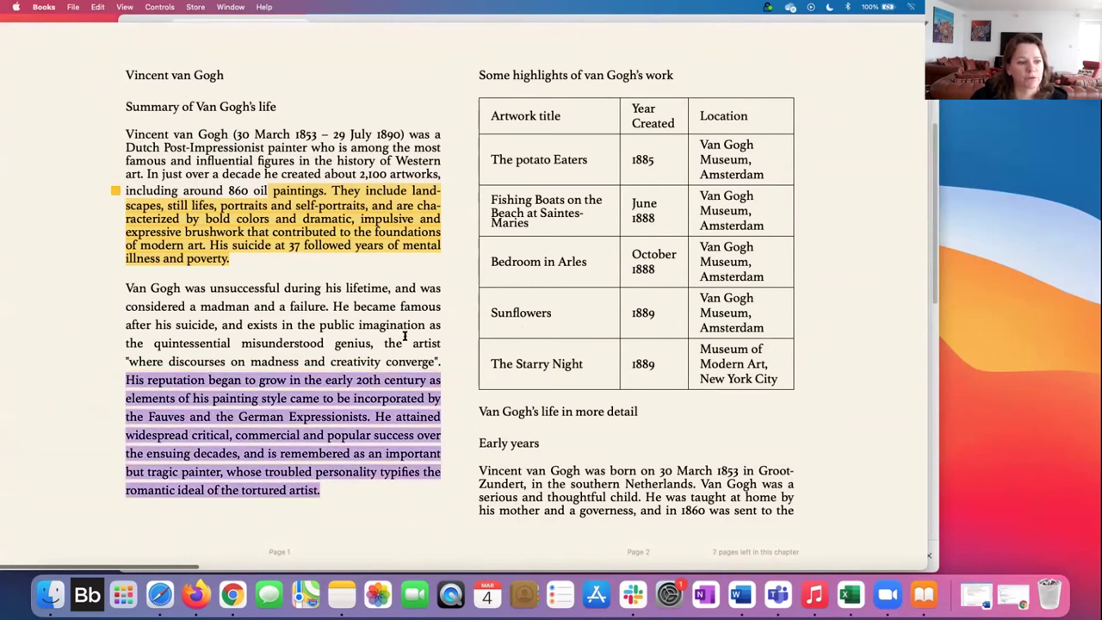
Step: Attach a blank note to the passage from "Van Gogh was unsuccessful" to "the artist", and close the book
drag(441, 360, 121, 282)
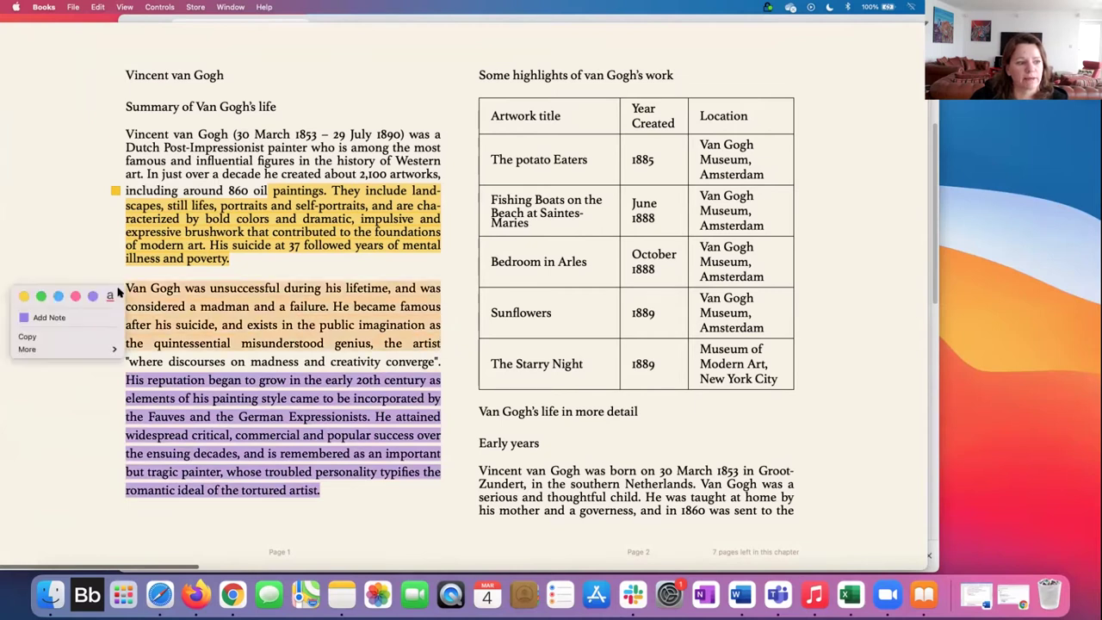
click(58, 318)
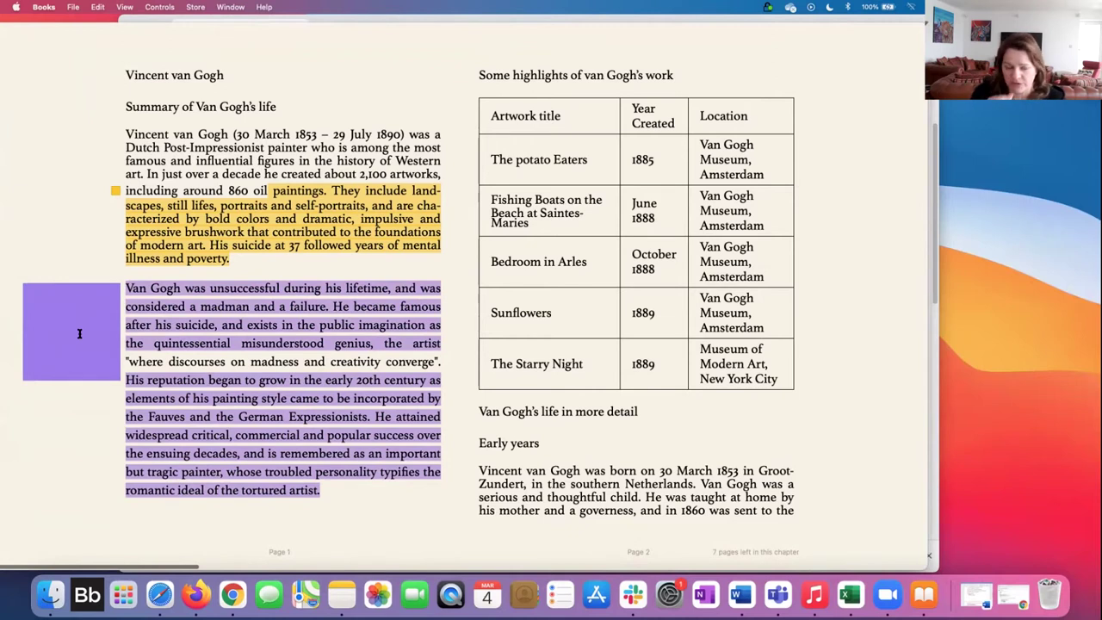
drag(82, 44, 164, 46)
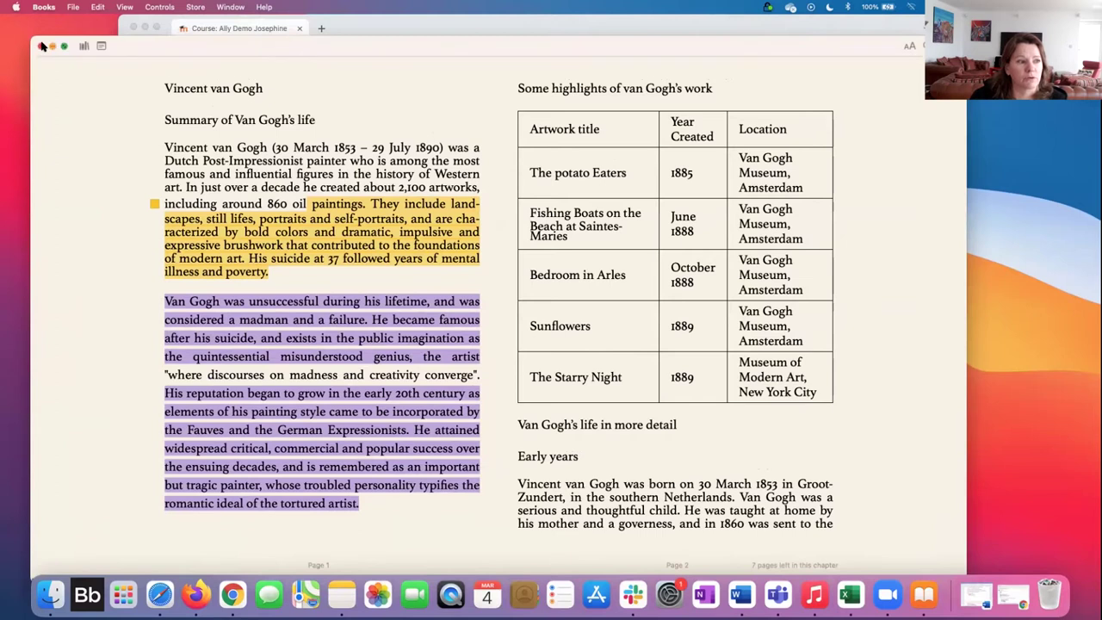
click(39, 46)
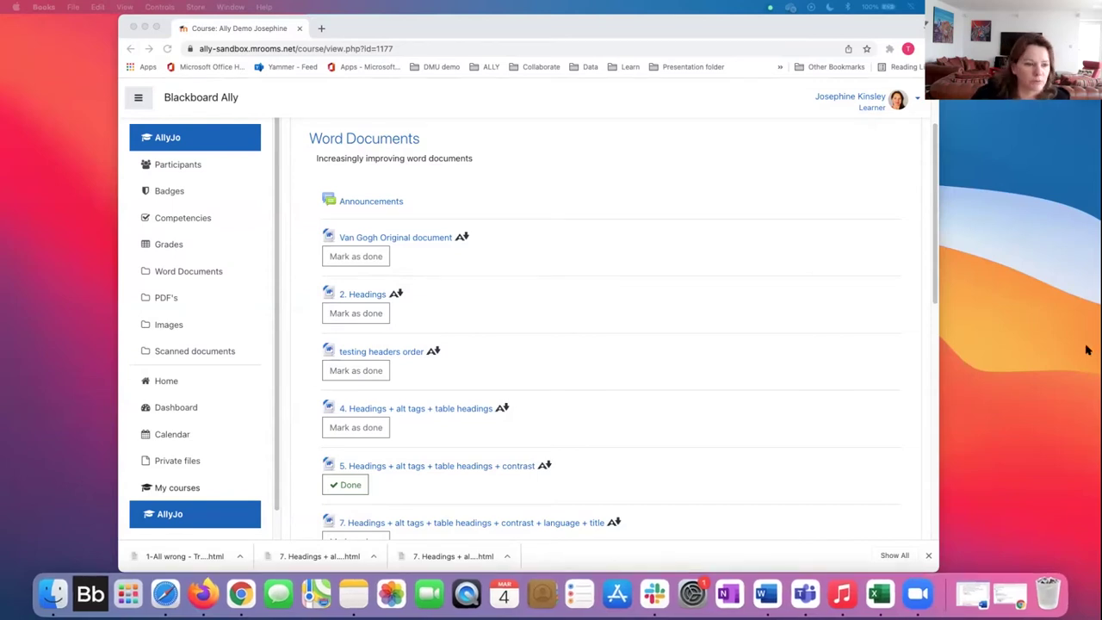
Step: Return to the normal role in the Moodle course and look over the accessibility score indicators in the Word Documents section
scroll(711, 334, down, 1)
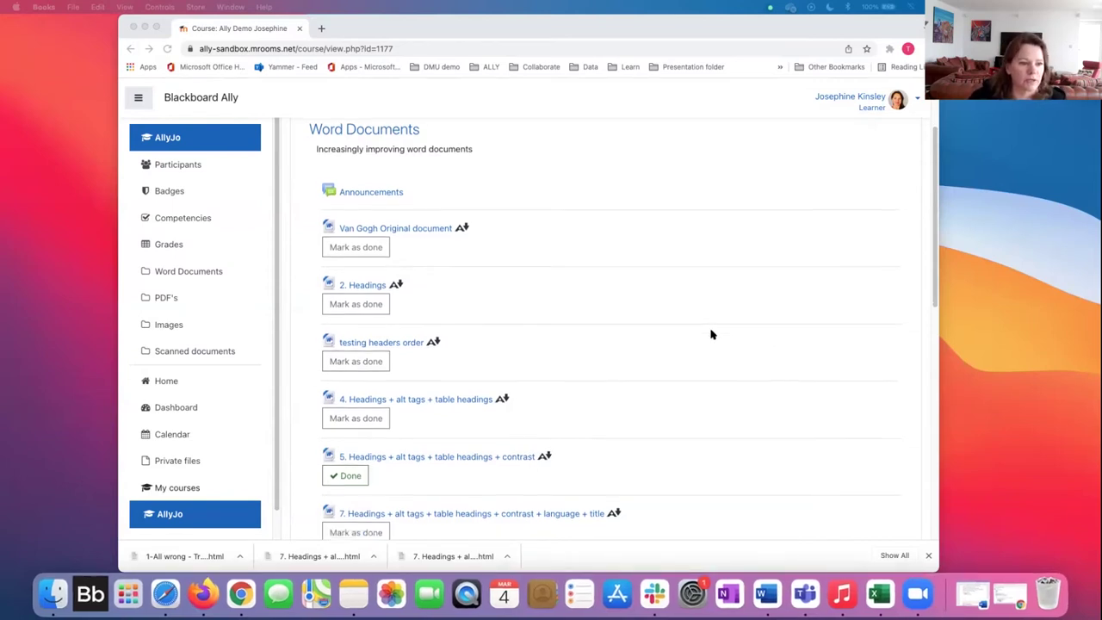
scroll(712, 334, up, 3)
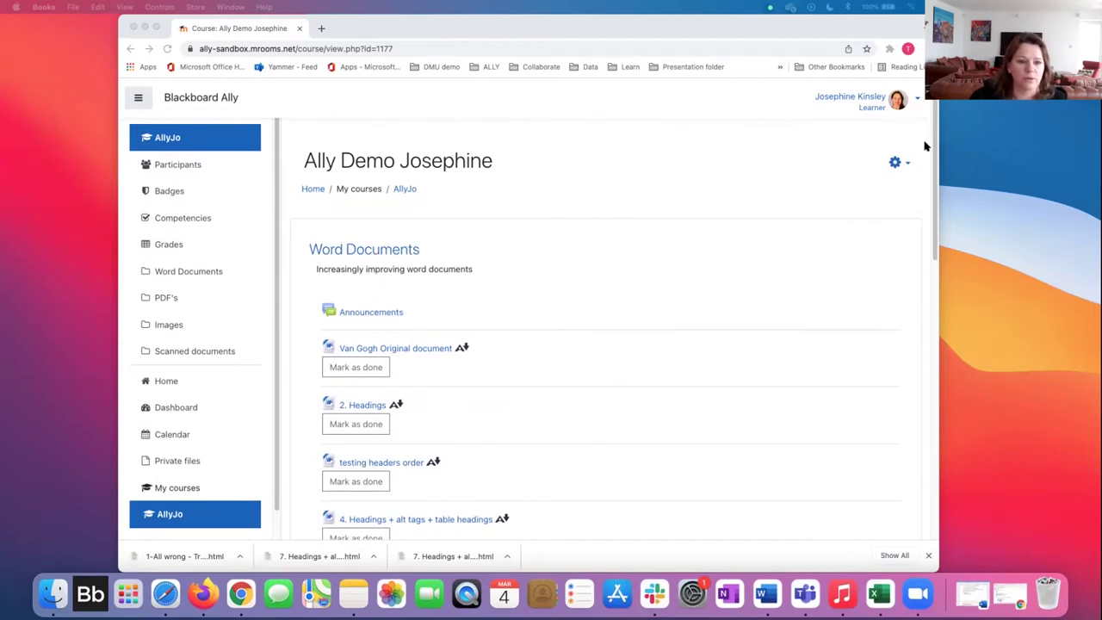
click(917, 100)
click(915, 102)
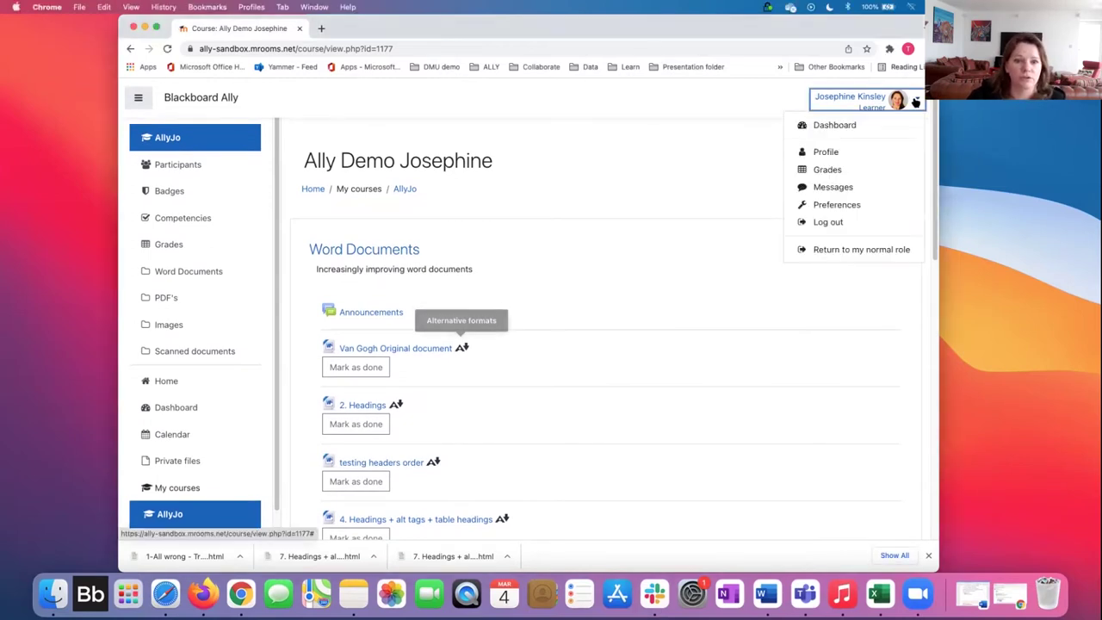
click(853, 255)
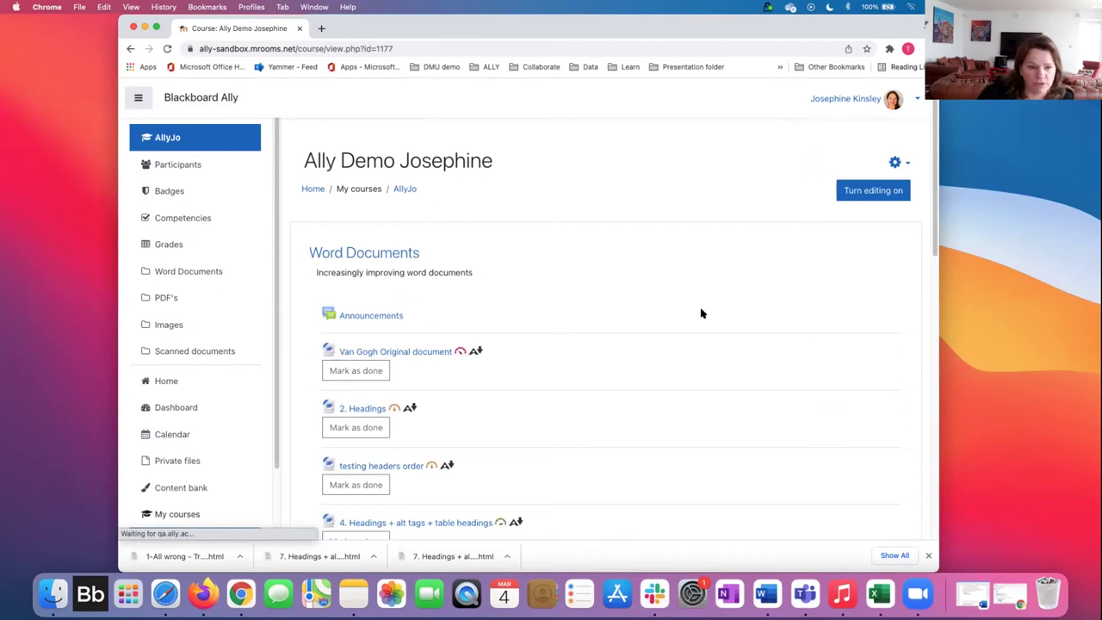
scroll(629, 278, down, 2)
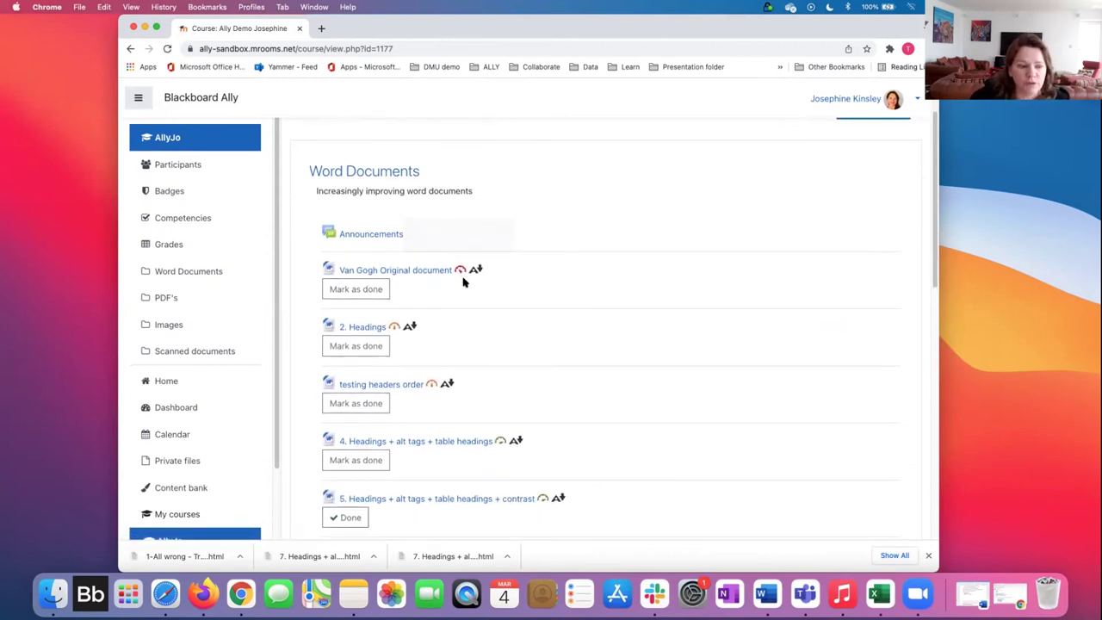
scroll(462, 273, down, 1)
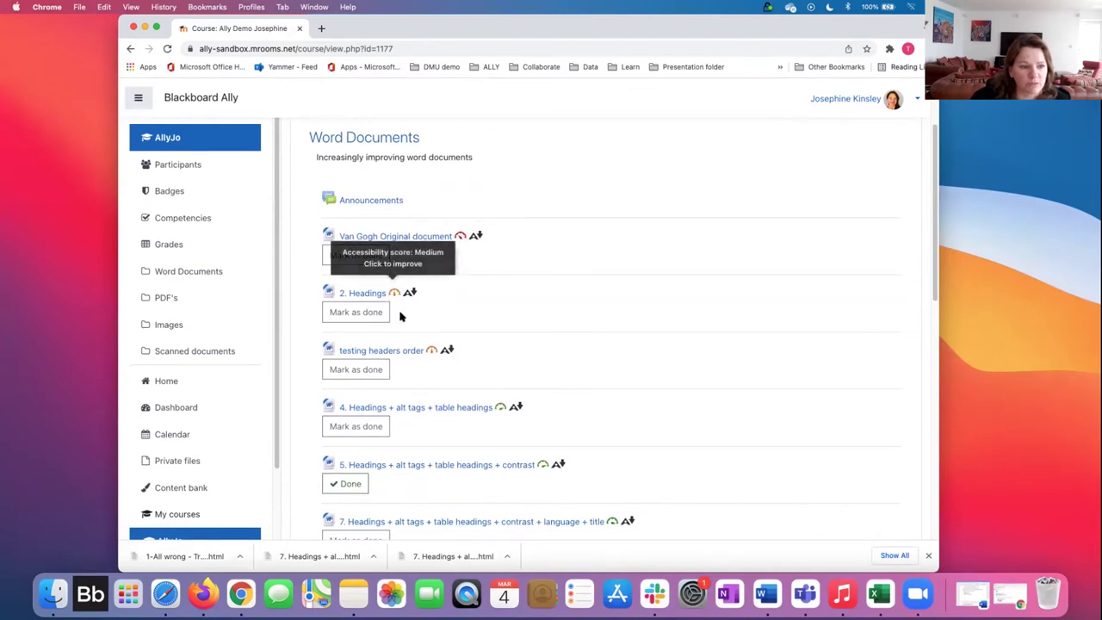
Step: Open the accessibility feedback for Van Gogh Original document and examine the missing image description issue alongside the document preview
scroll(505, 406, down, 1)
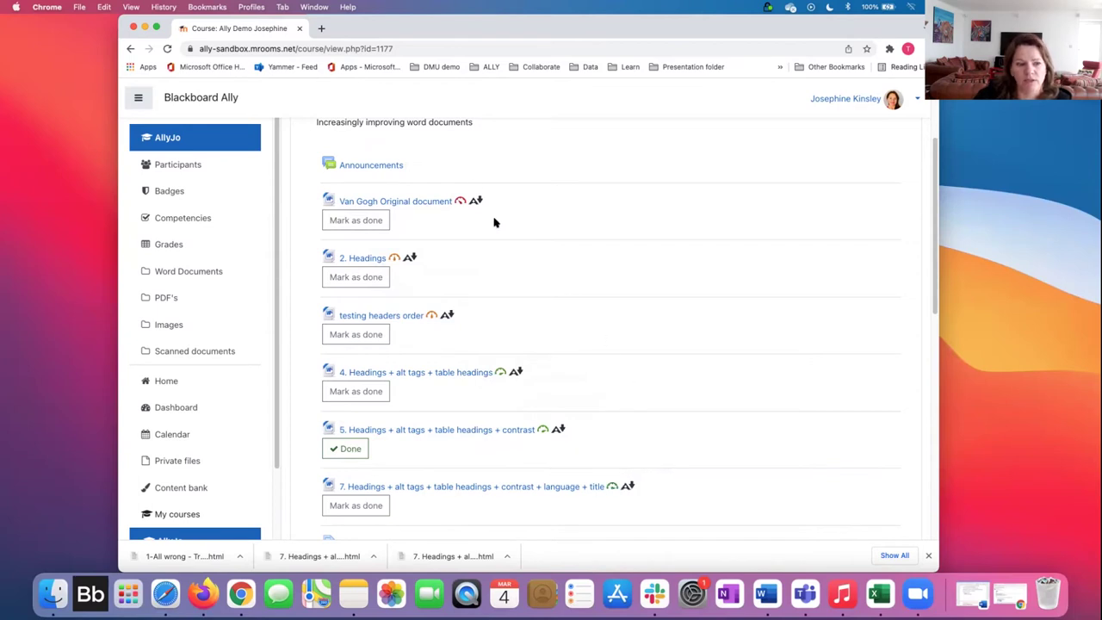
scroll(506, 226, down, 1)
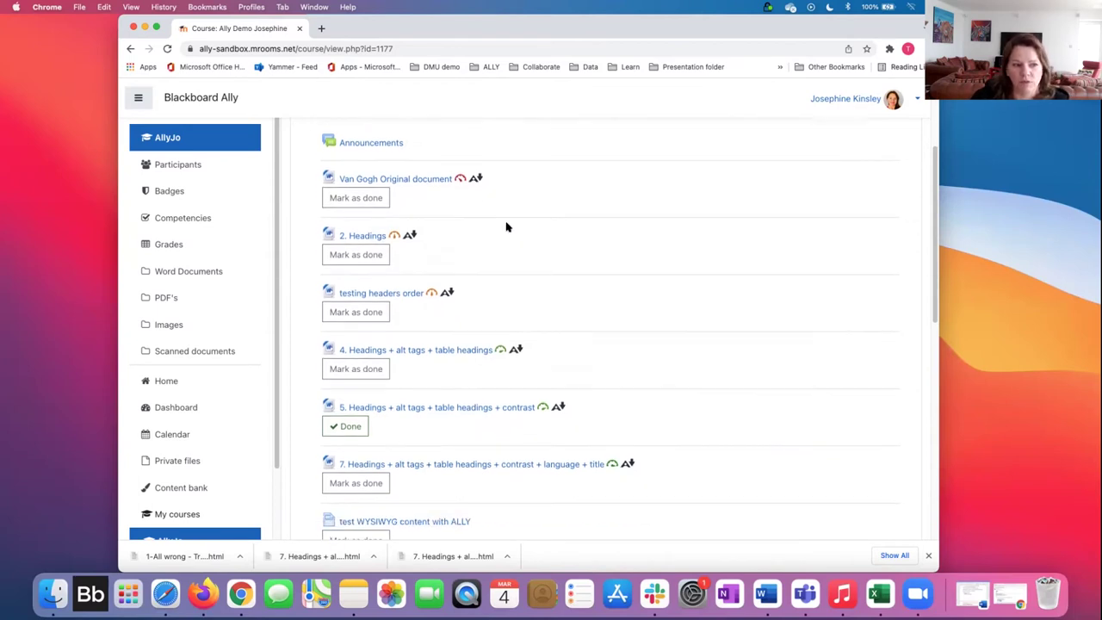
click(459, 180)
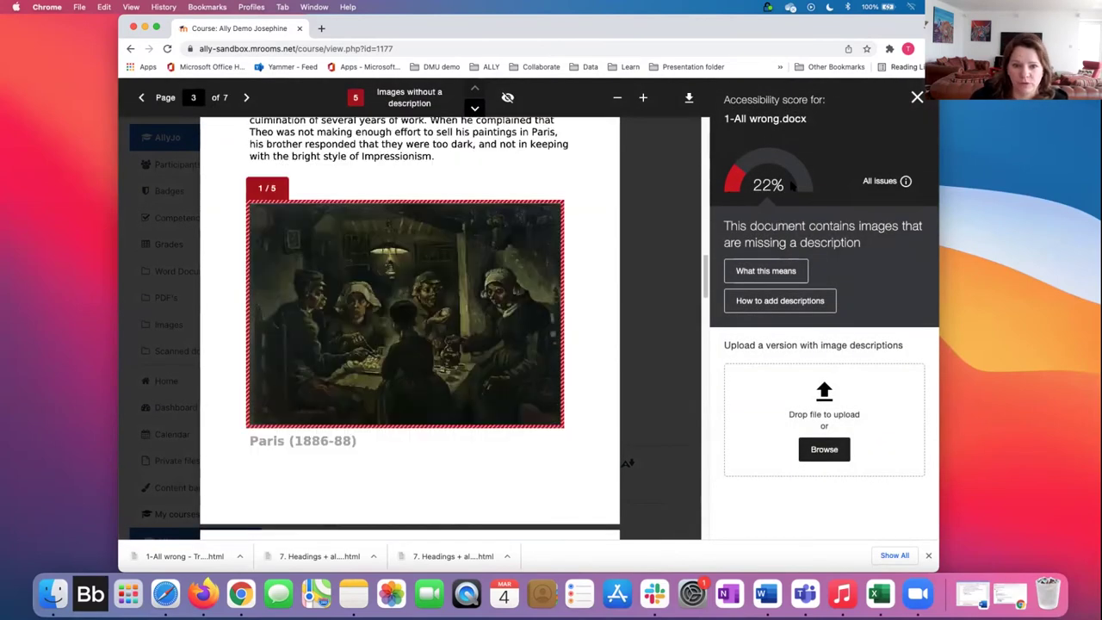
drag(840, 36, 827, 37)
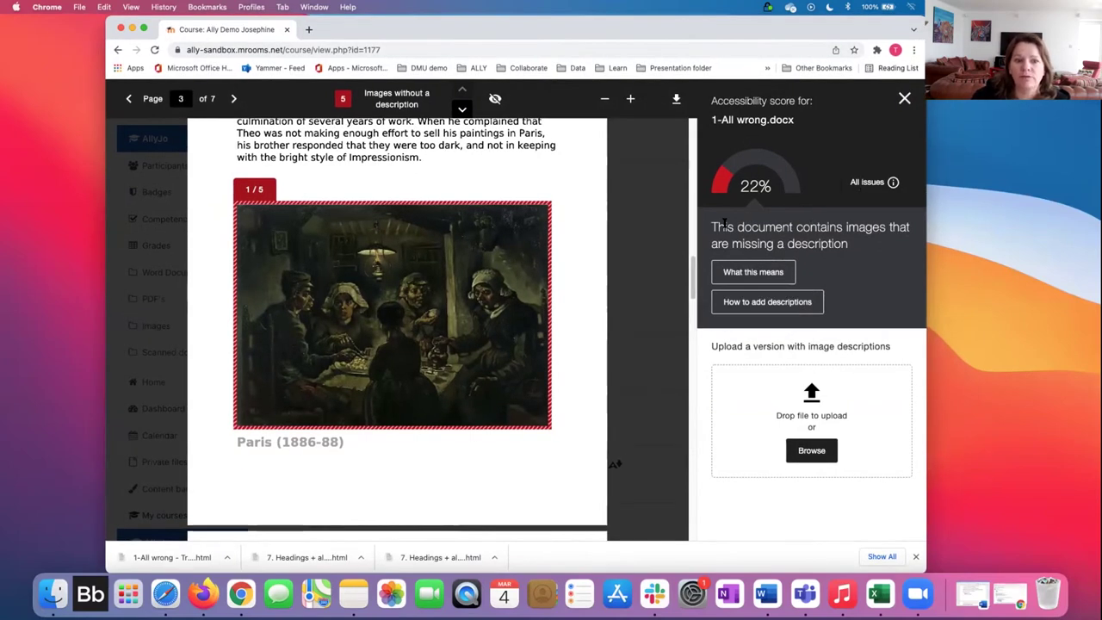
drag(709, 226, 882, 248)
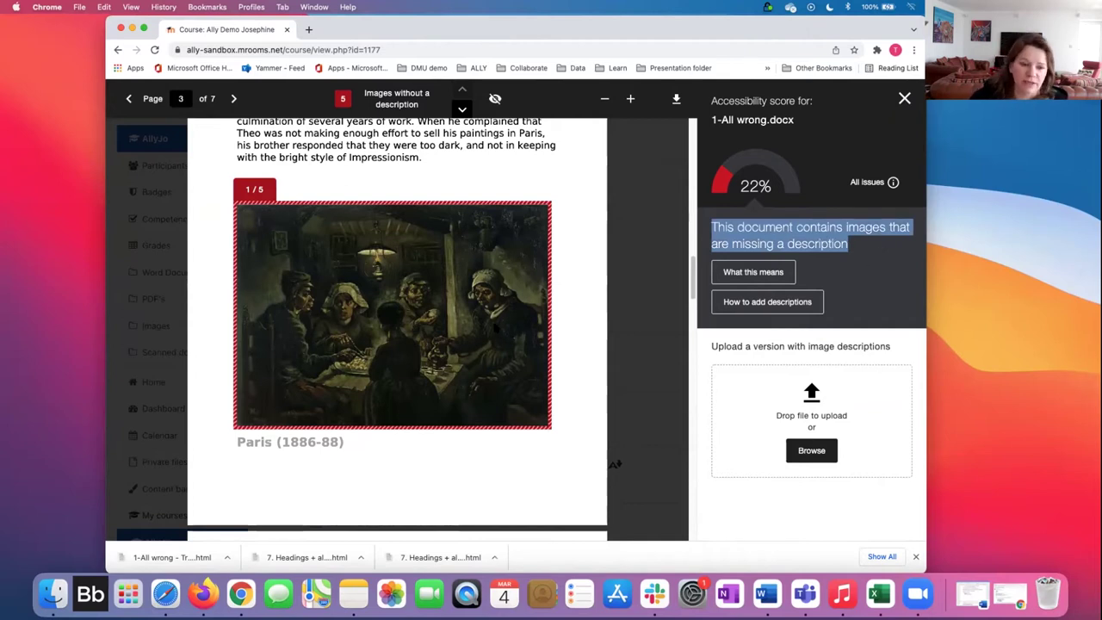
scroll(495, 328, up, 5)
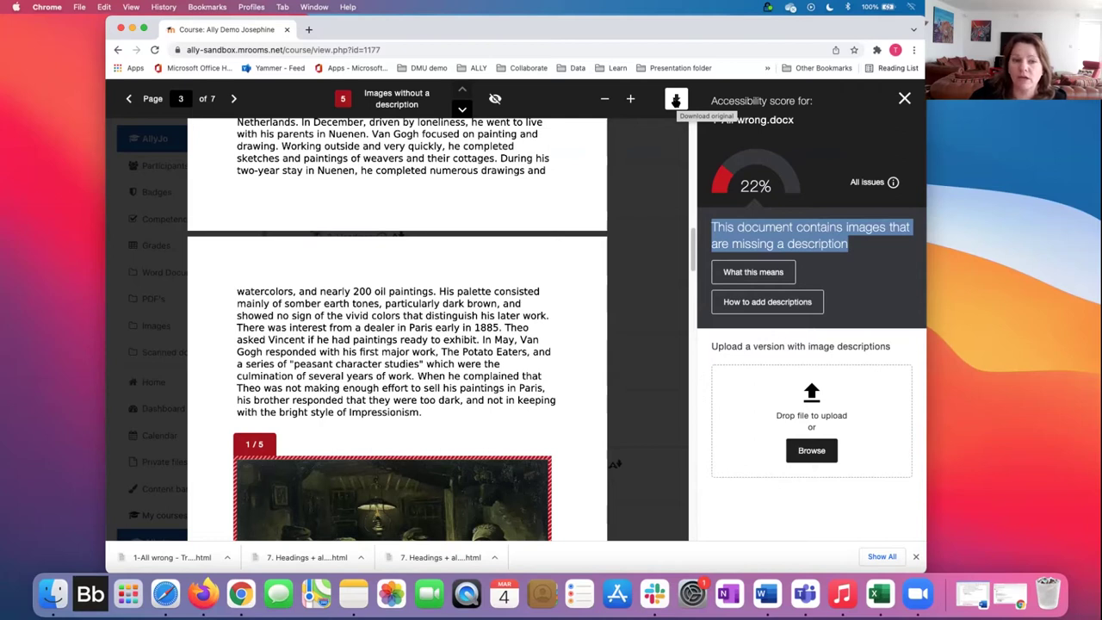
click(852, 273)
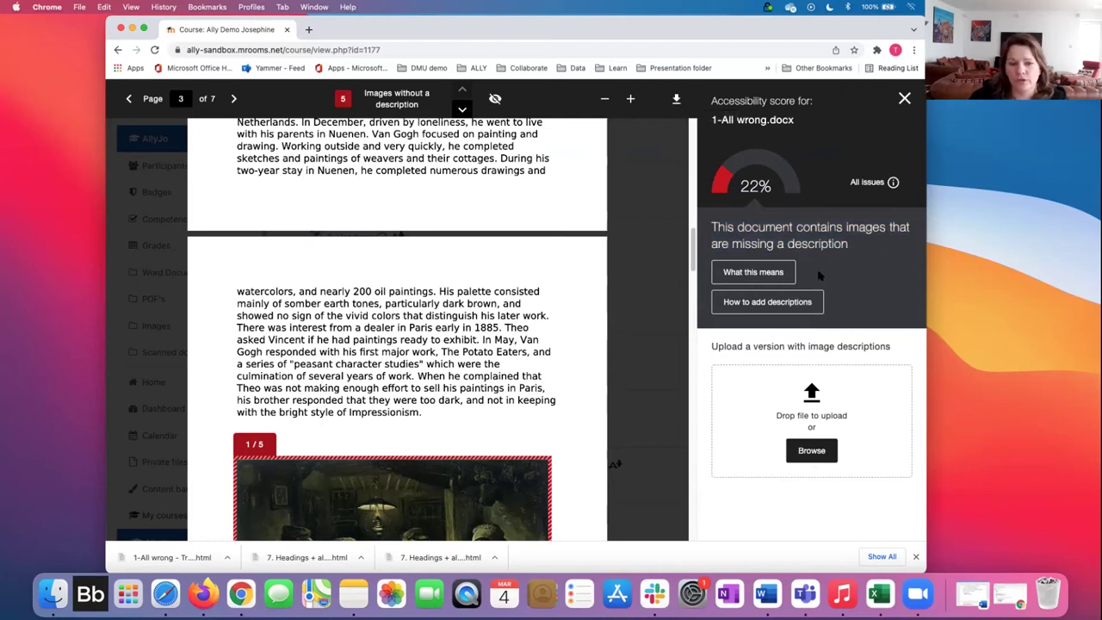
Step: Read both pages explaining what image descriptions are and why to use them, and return to the feedback overview
click(748, 272)
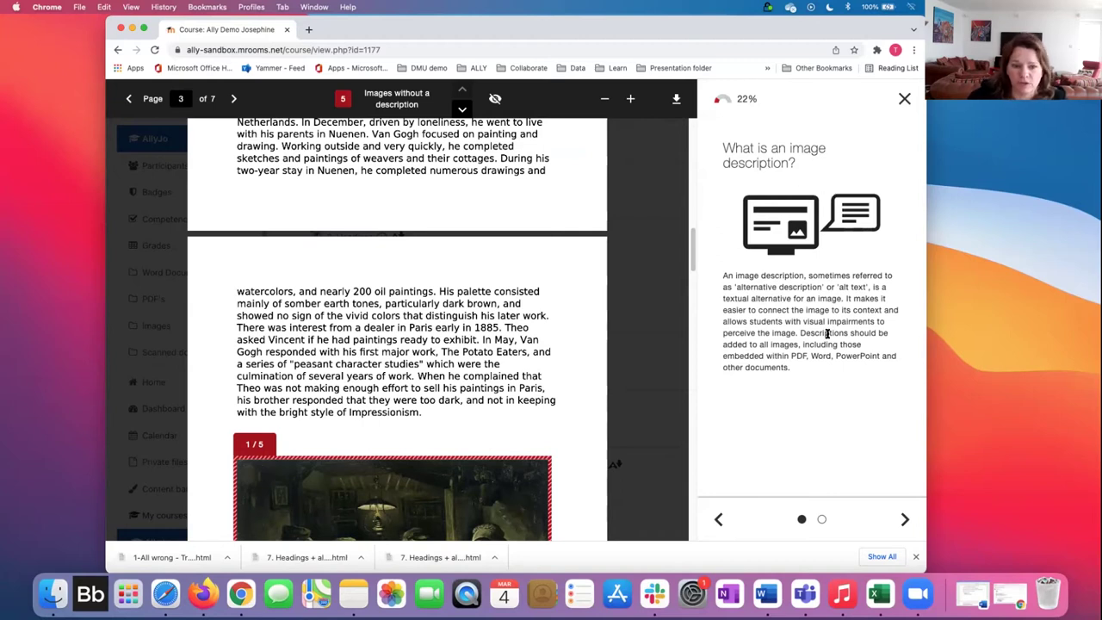
click(822, 519)
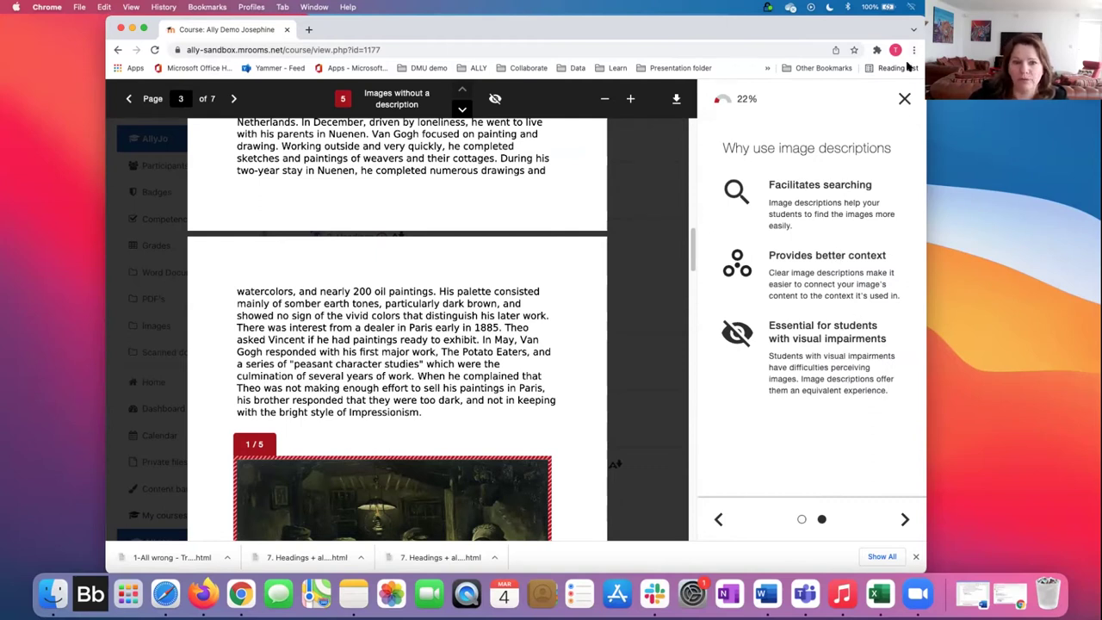
click(904, 99)
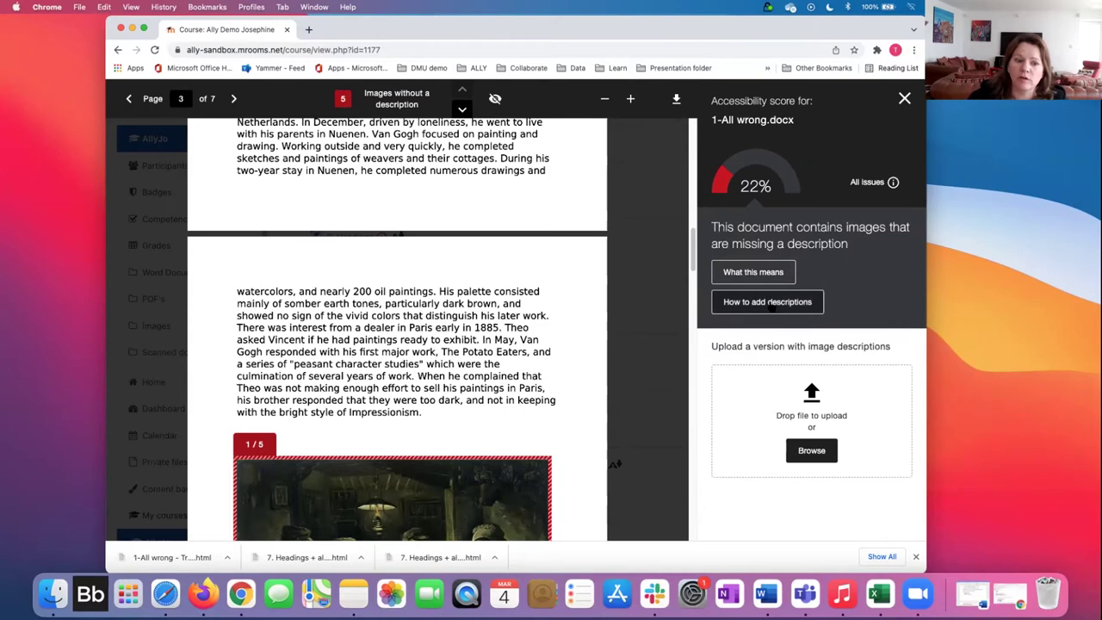
Step: Open the guidance for adding image descriptions in Word for Microsoft Office 365 and read through its instructions
click(767, 309)
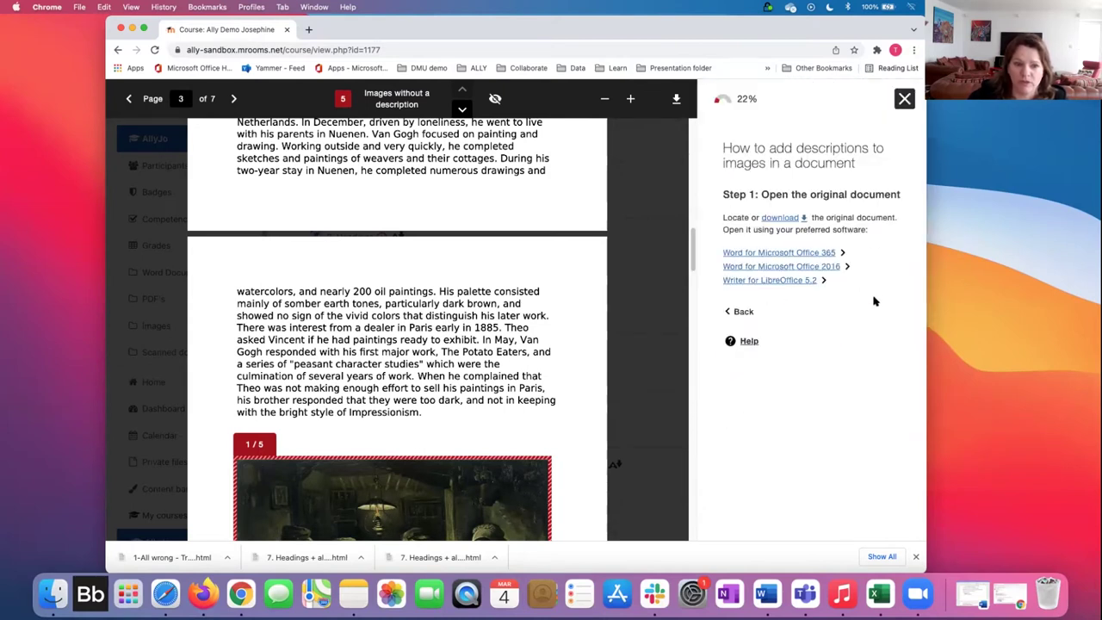
click(779, 253)
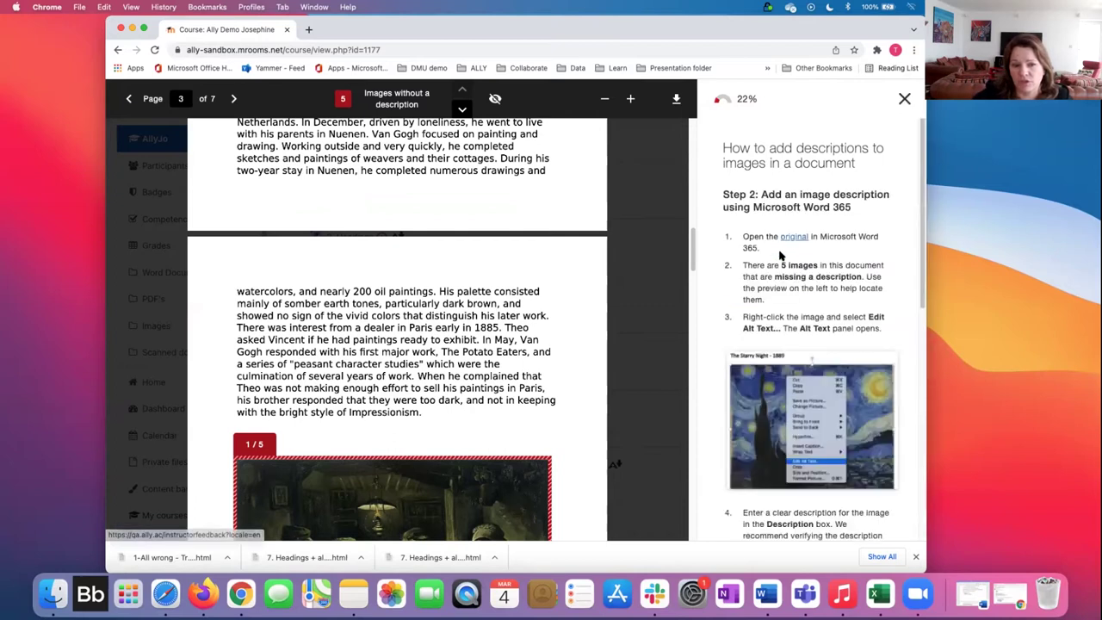
scroll(841, 282, down, 5)
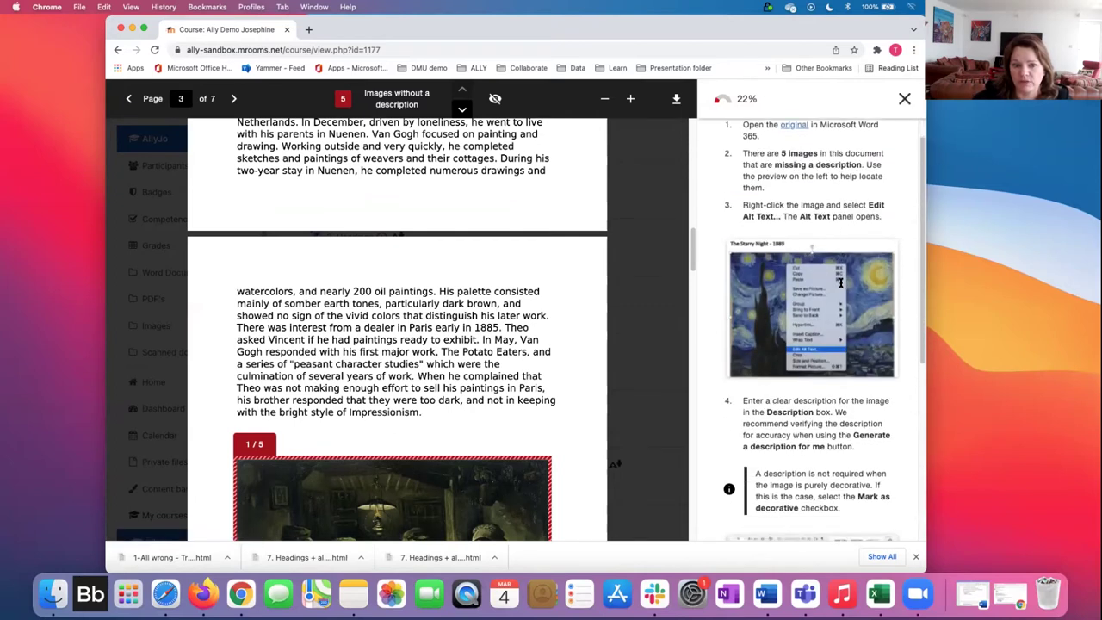
scroll(841, 282, down, 4)
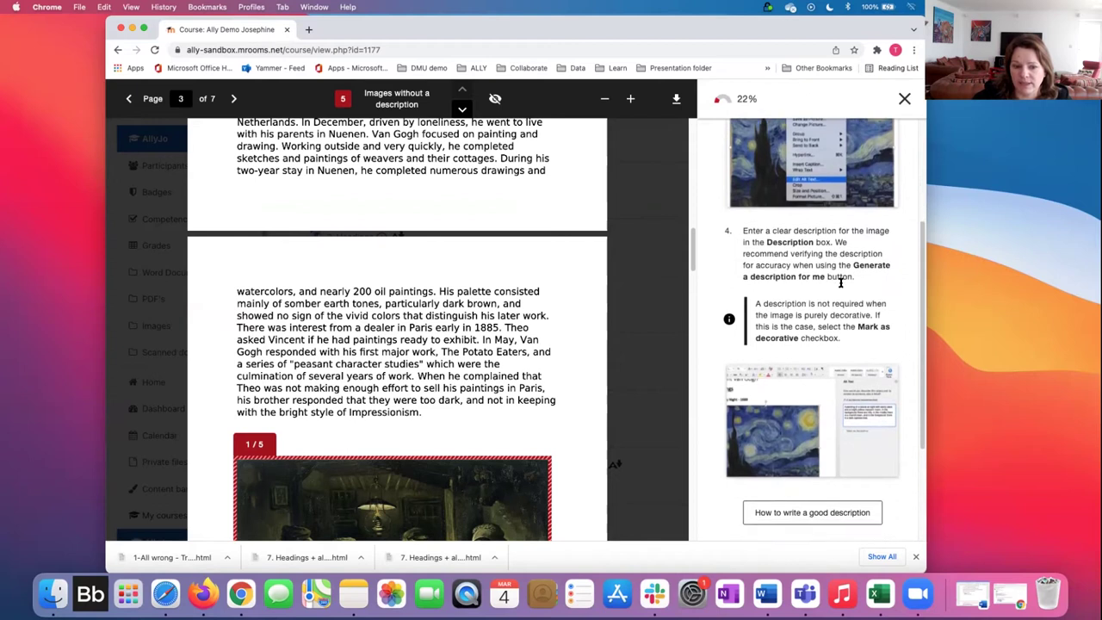
scroll(841, 282, down, 3)
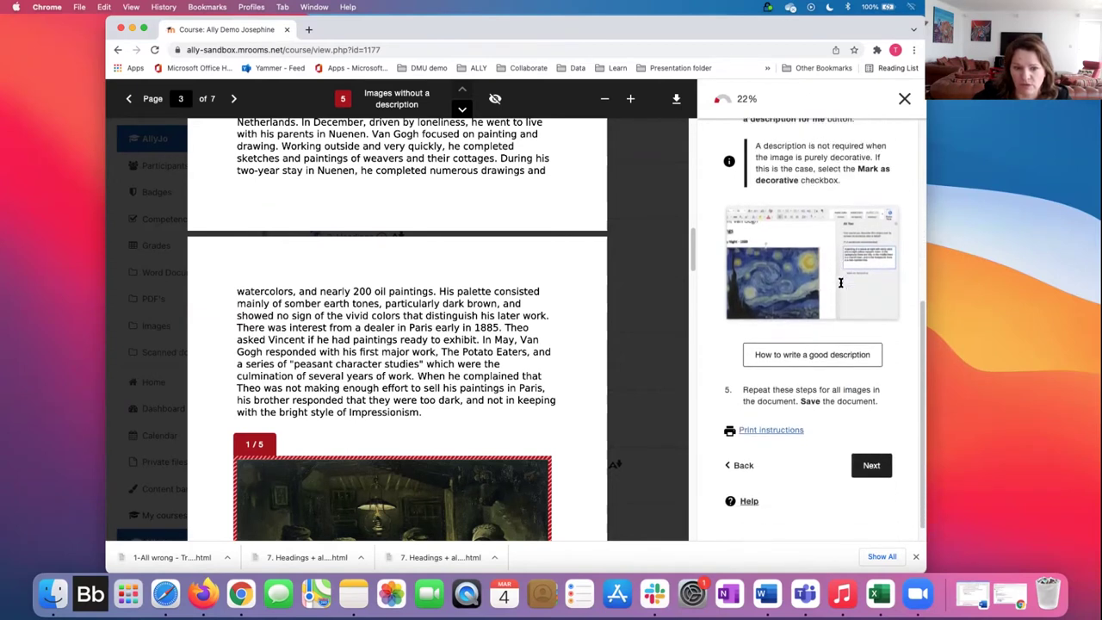
Step: Review the tips on writing a good description up to "Keep it brief and context-specific", and return to the course page
click(813, 335)
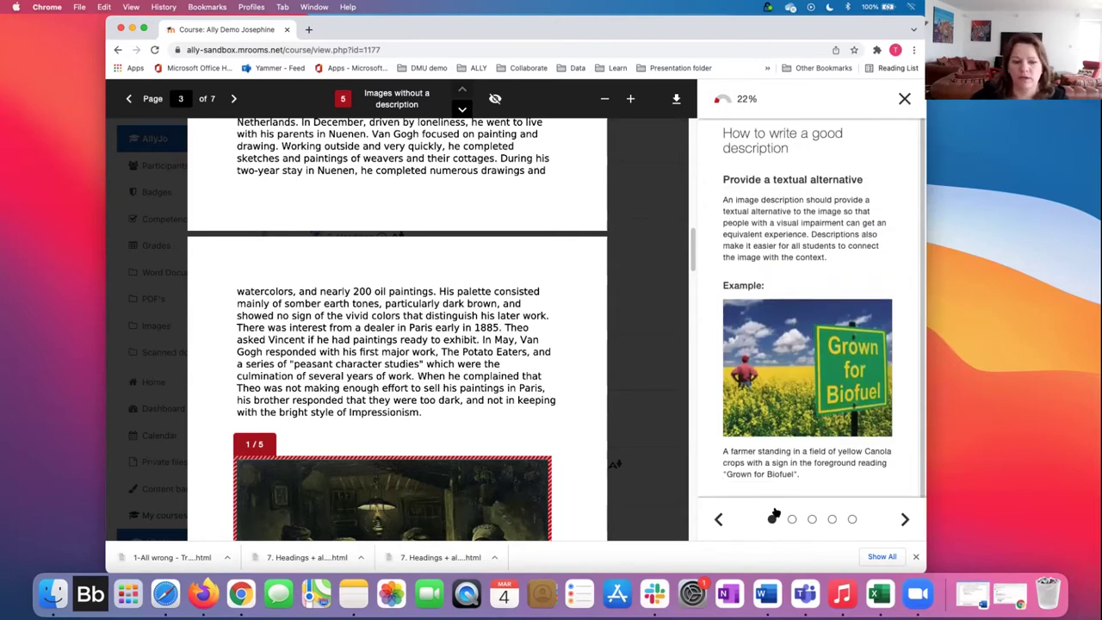
click(790, 519)
click(813, 519)
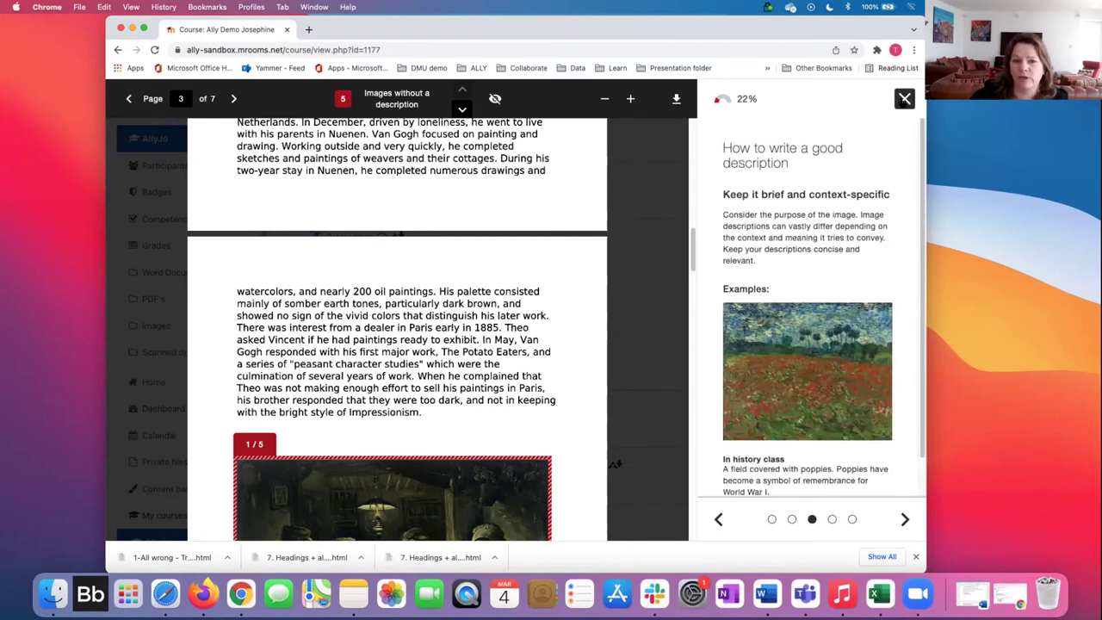
click(904, 98)
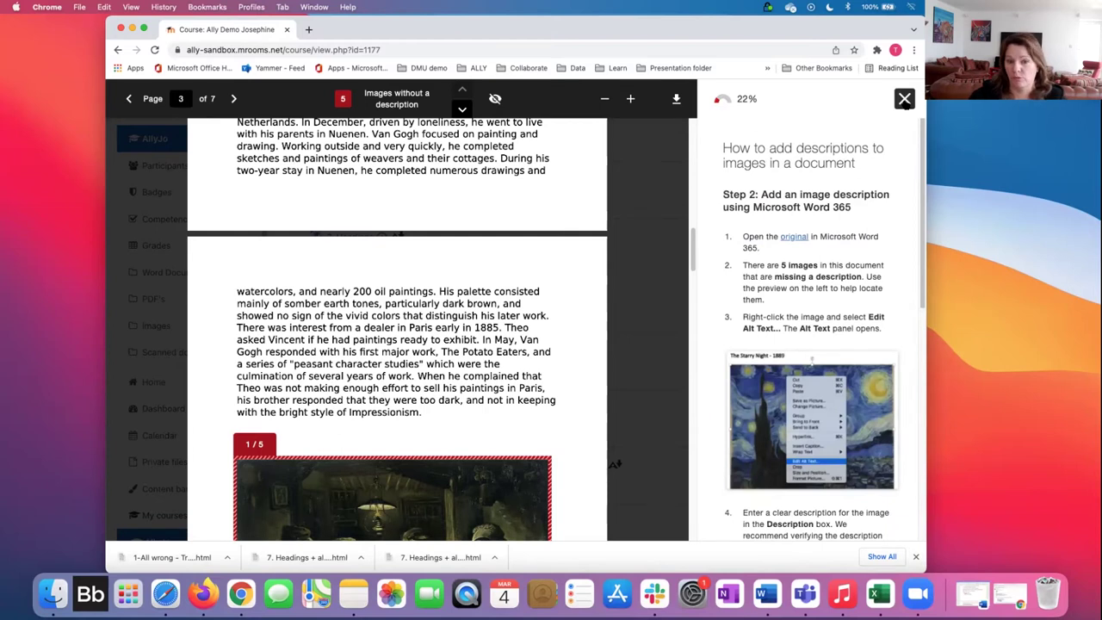
click(904, 98)
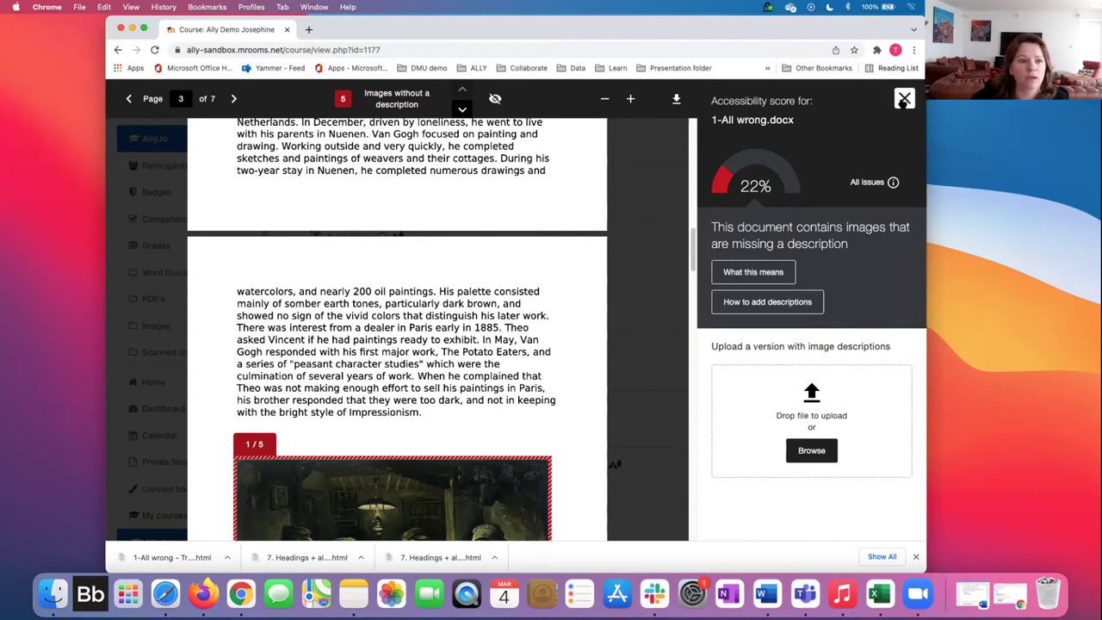
click(904, 98)
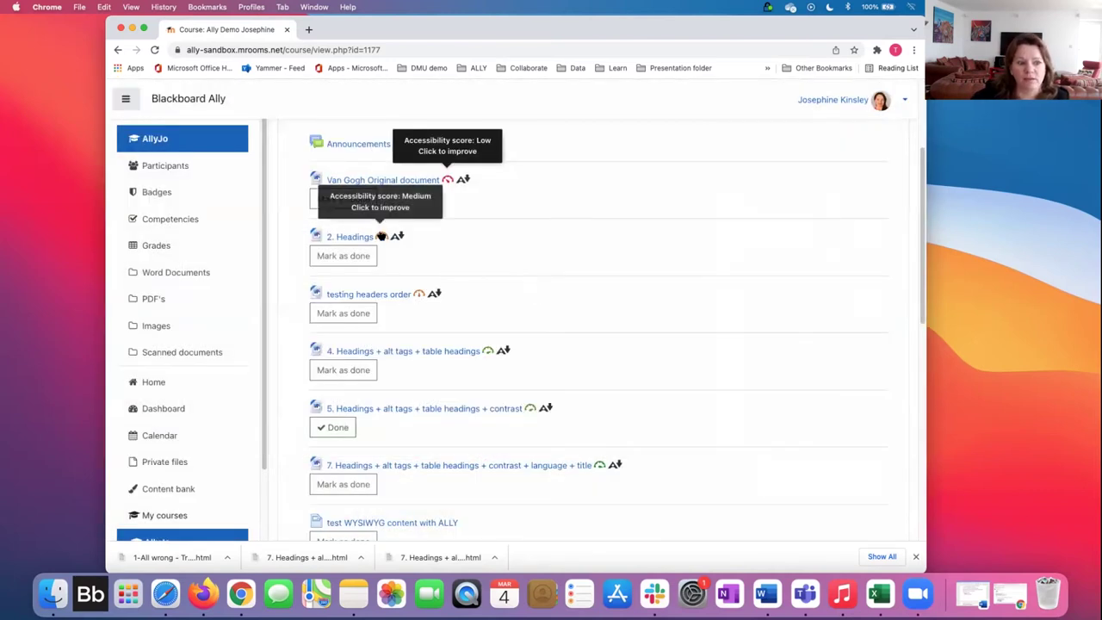
Step: View the accessibility feedback for the 2. Headings document and close it
click(380, 237)
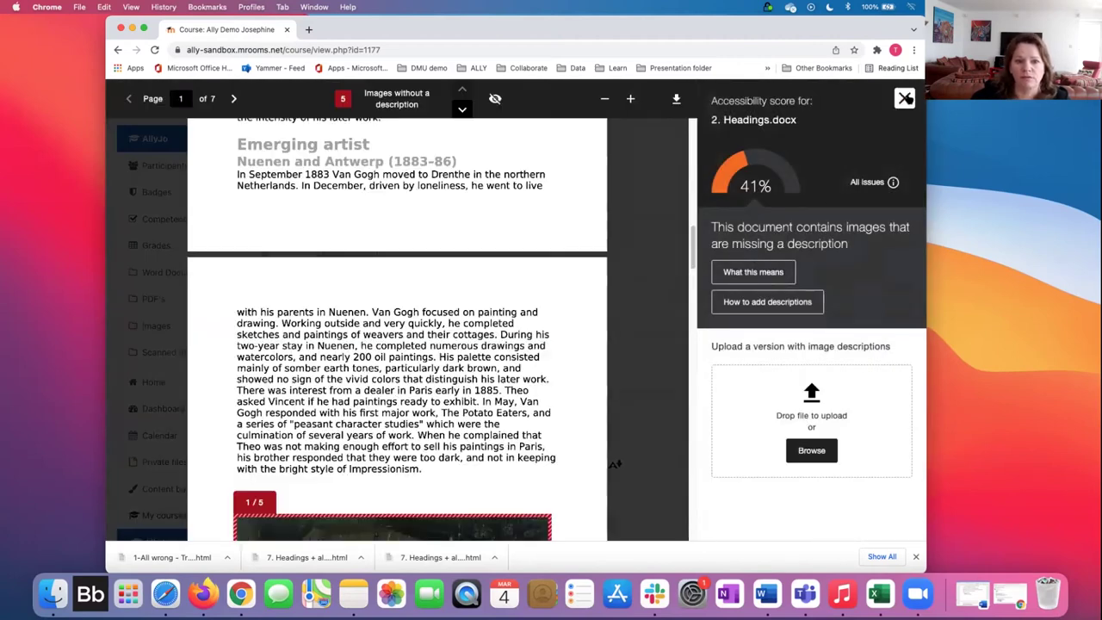
click(905, 98)
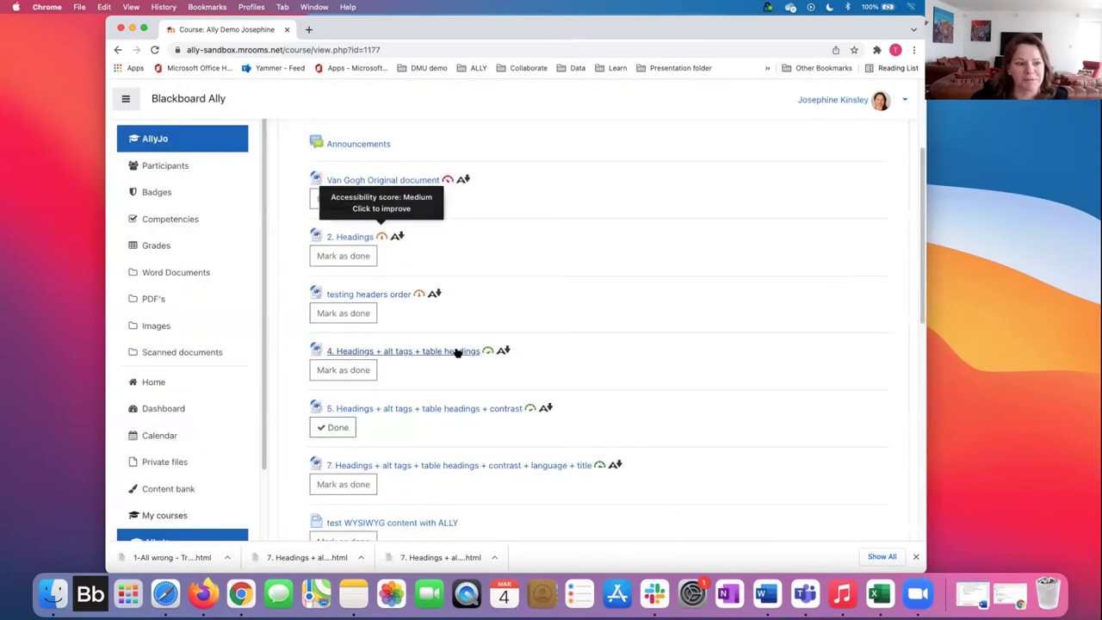
Step: Open the accessibility feedback for the testing headers order document and look through its preview
click(393, 295)
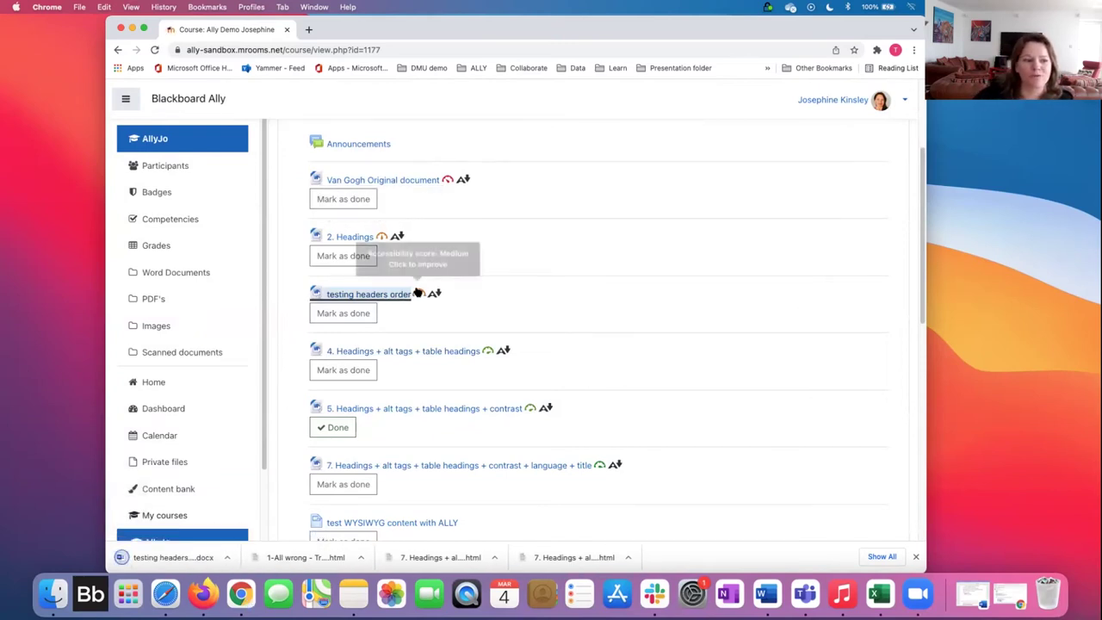
click(418, 294)
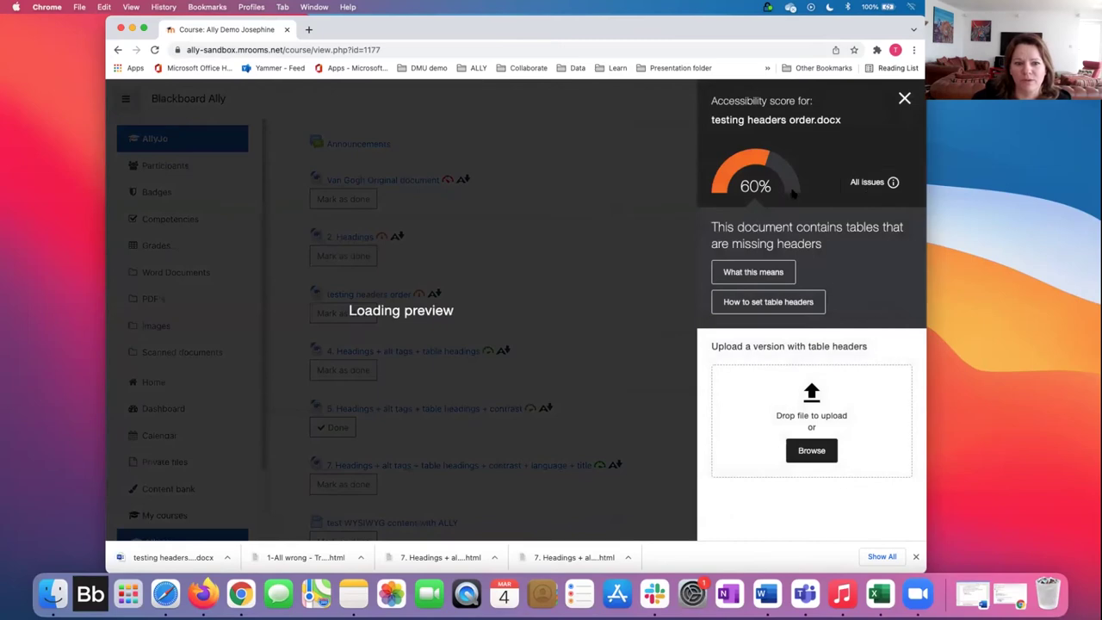
scroll(573, 288, up, 3)
scroll(570, 294, up, 2)
scroll(570, 291, down, 10)
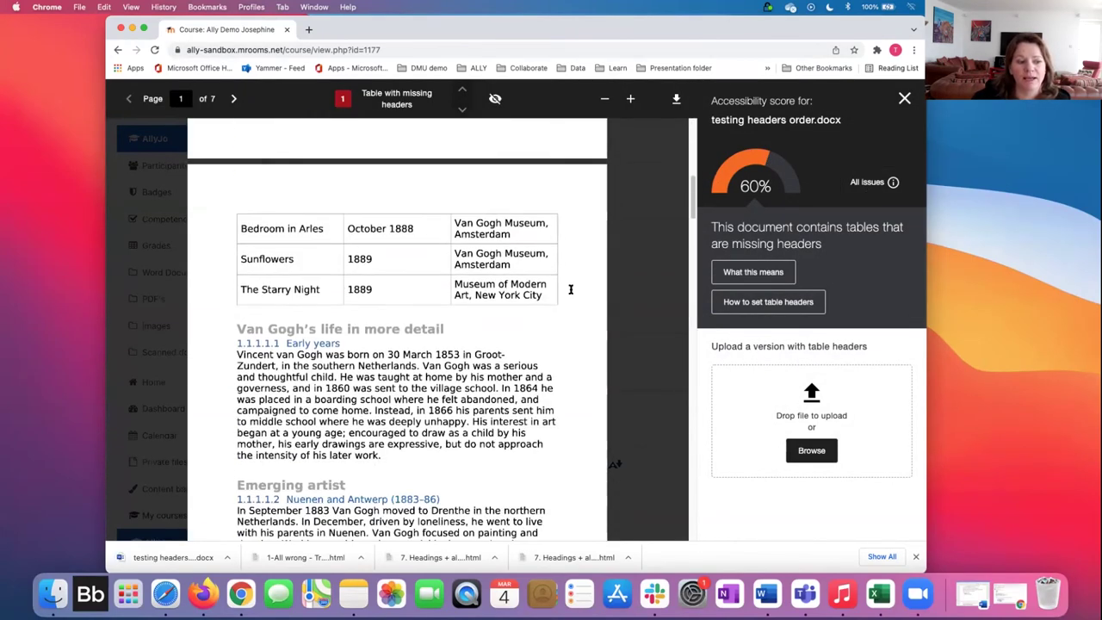
scroll(570, 290, down, 5)
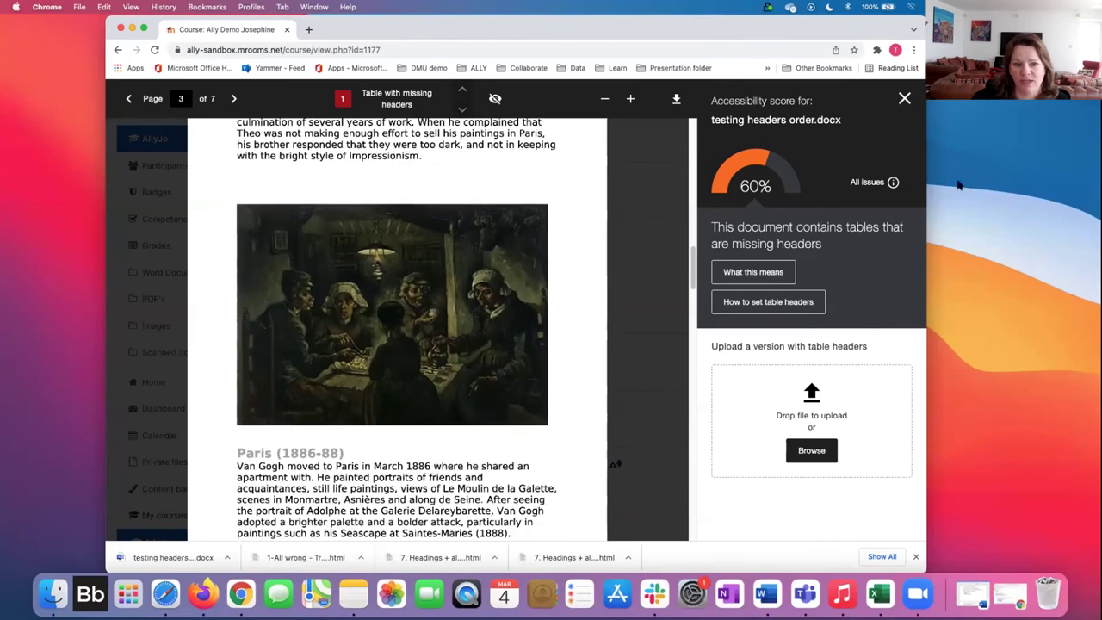
Step: List all issues of the document, examine the insufficient contrast issue and its color contrast explanation, and close the feedback
click(886, 184)
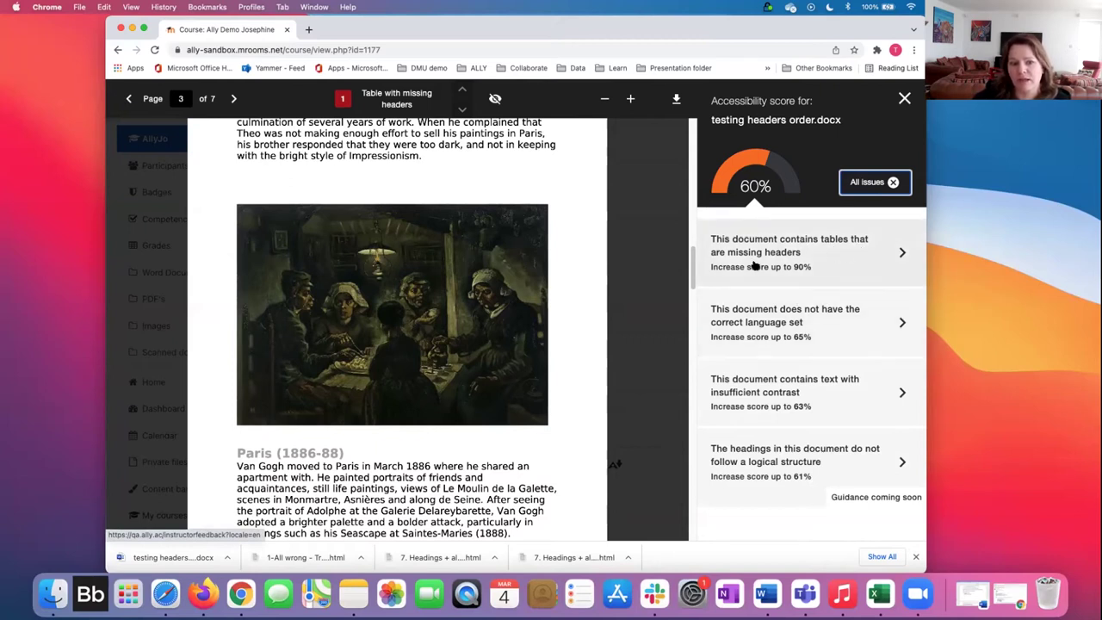
click(825, 391)
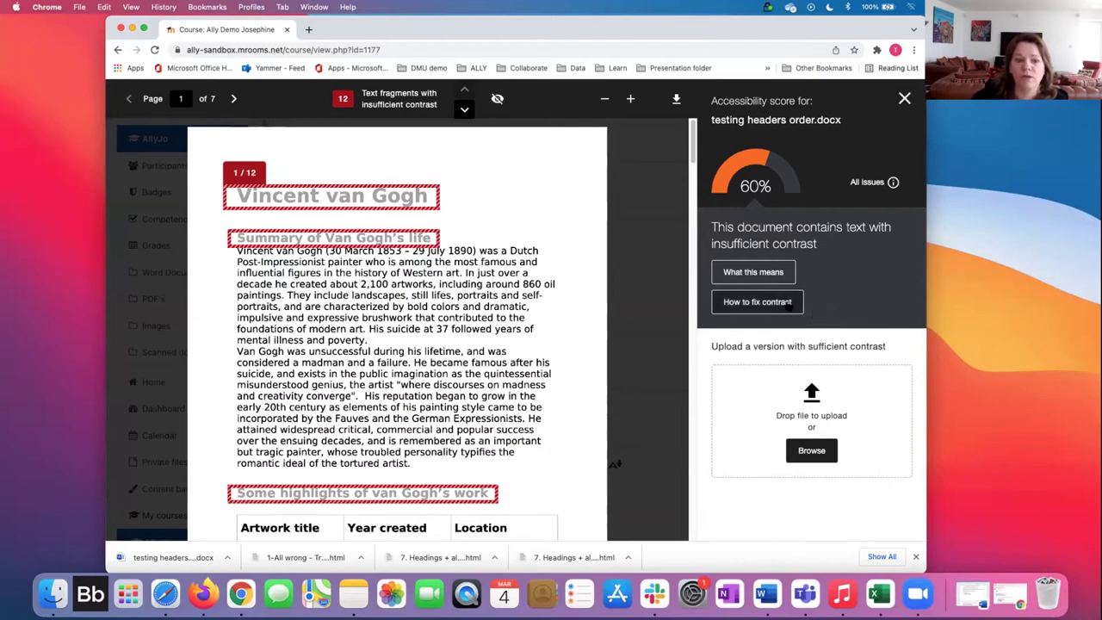
click(765, 272)
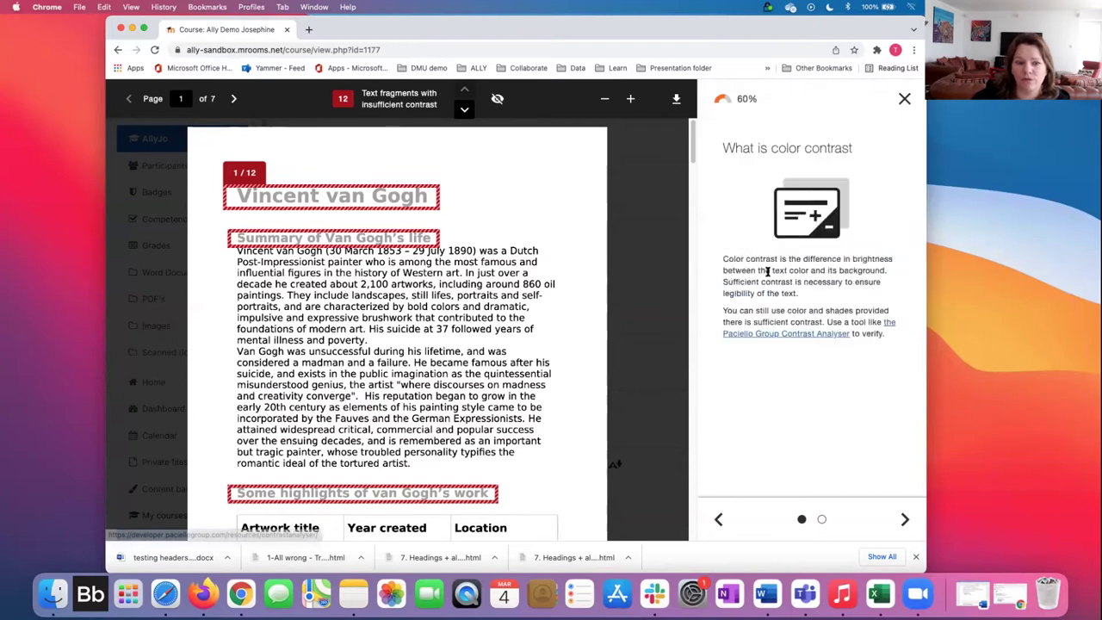
click(905, 98)
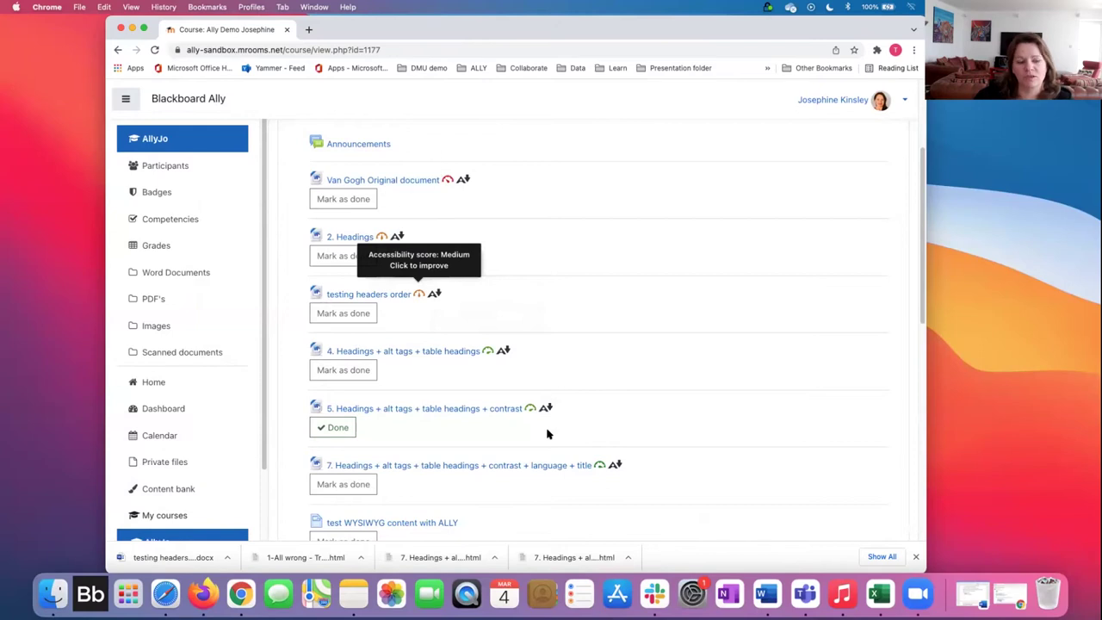
Step: View the accessibility feedback for document 7 with headings, alt tags, contrast, language and title, and look over the remaining Word Documents items
mouse_move(447, 182)
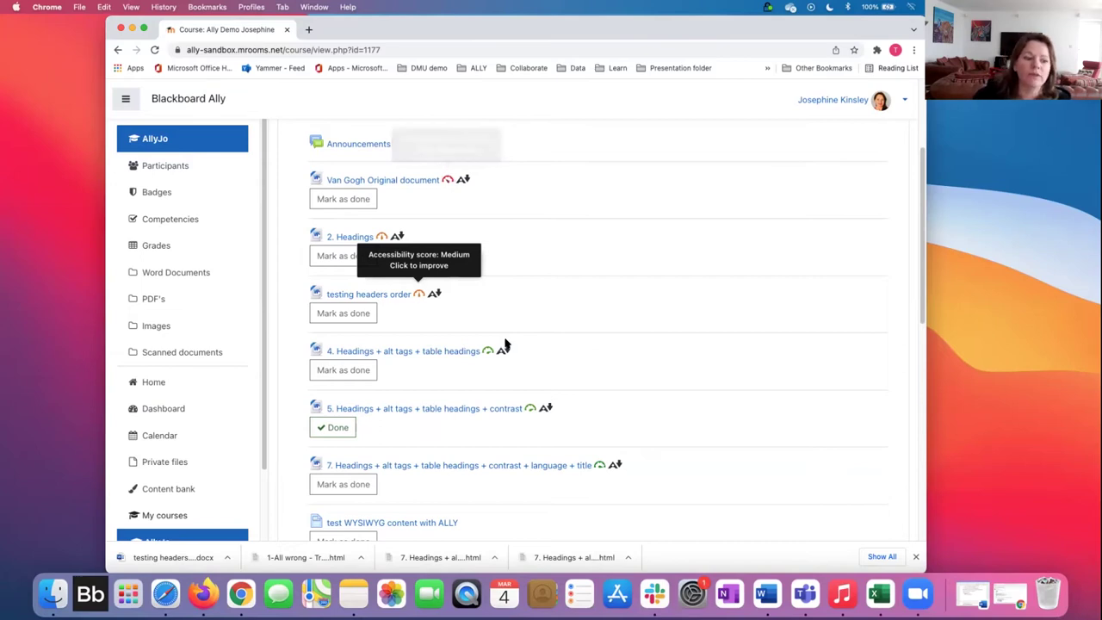
scroll(515, 396, down, 2)
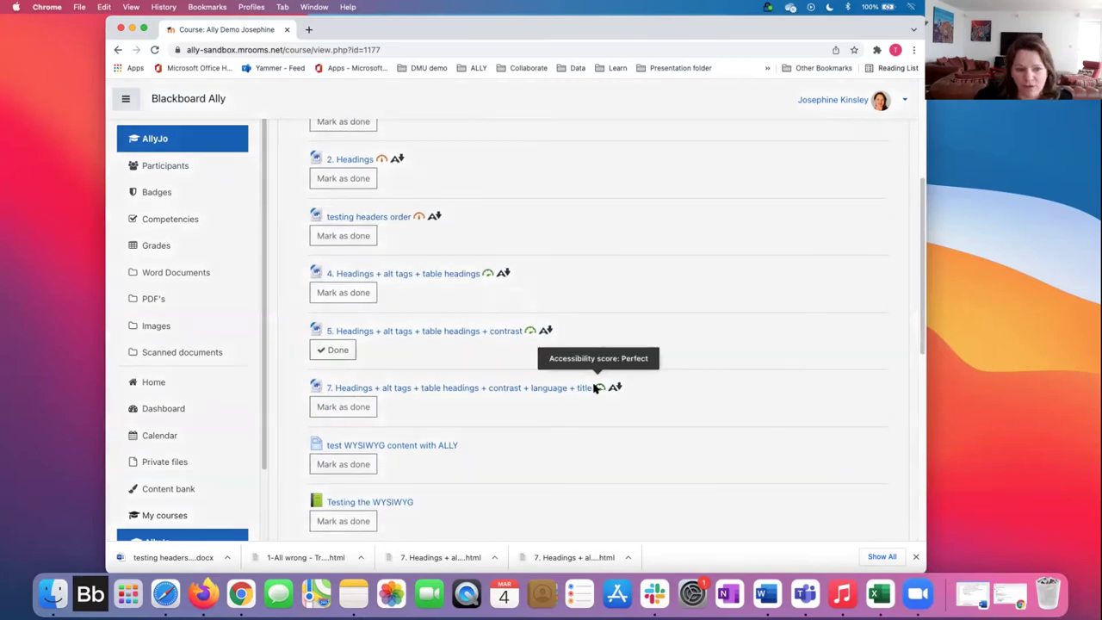
click(598, 389)
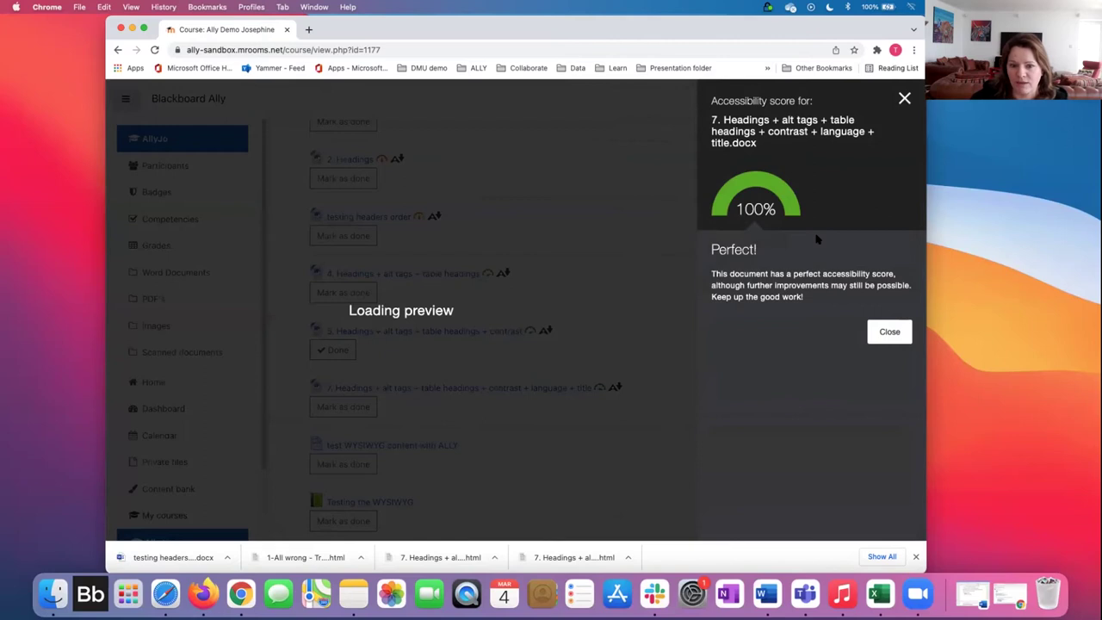
click(904, 98)
scroll(620, 254, down, 2)
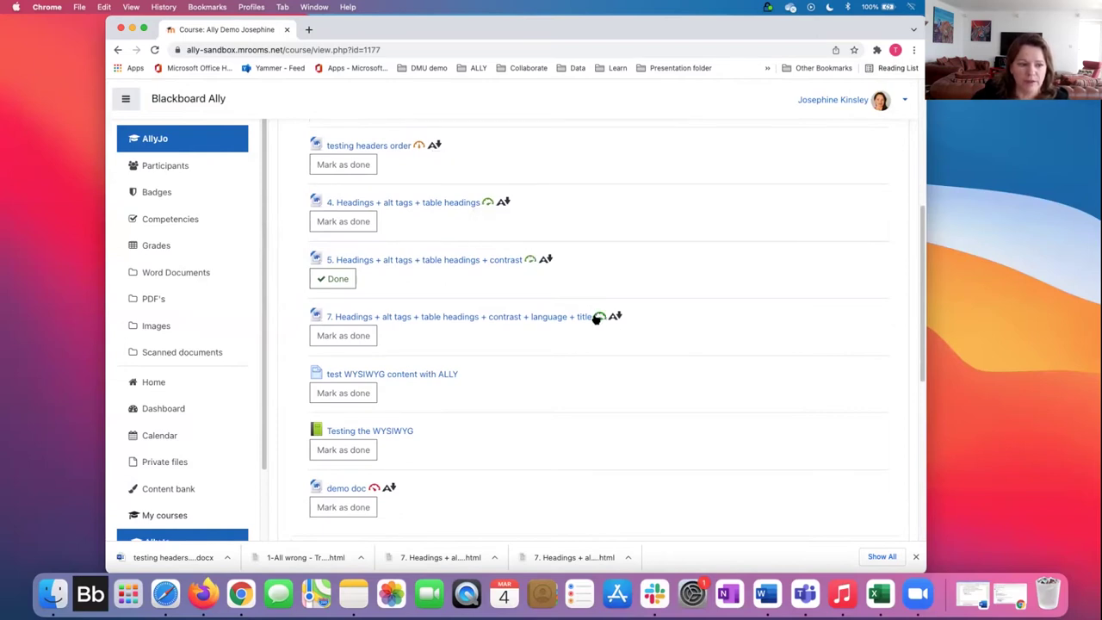
scroll(532, 341, down, 2)
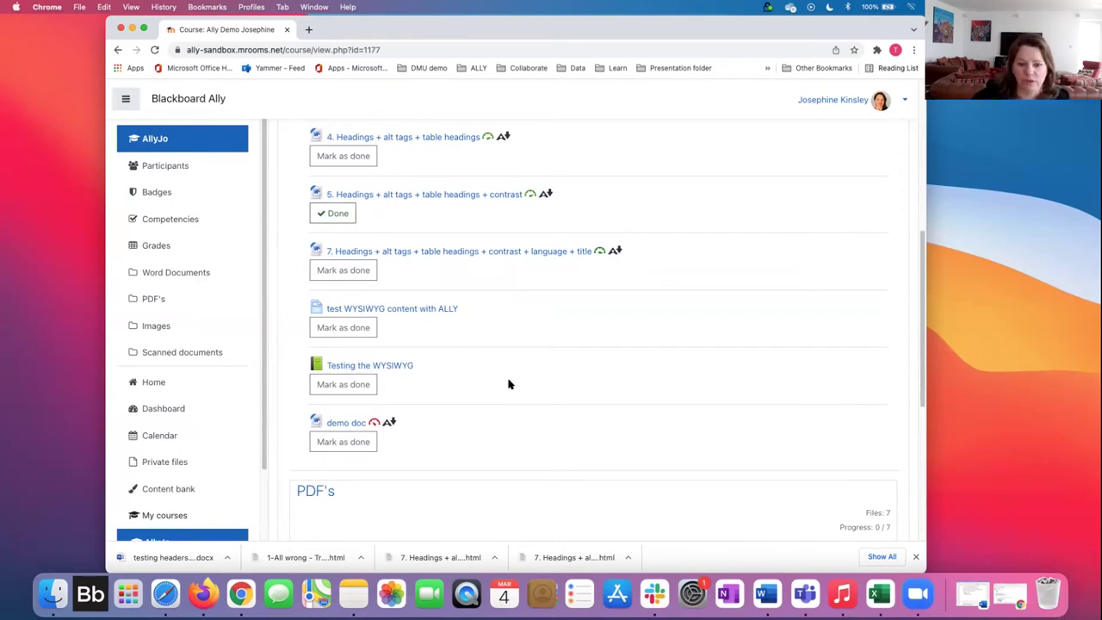
Step: Open the "test WYSIWYG content with ALLY" page from the Word Documents section and look through its content
click(414, 309)
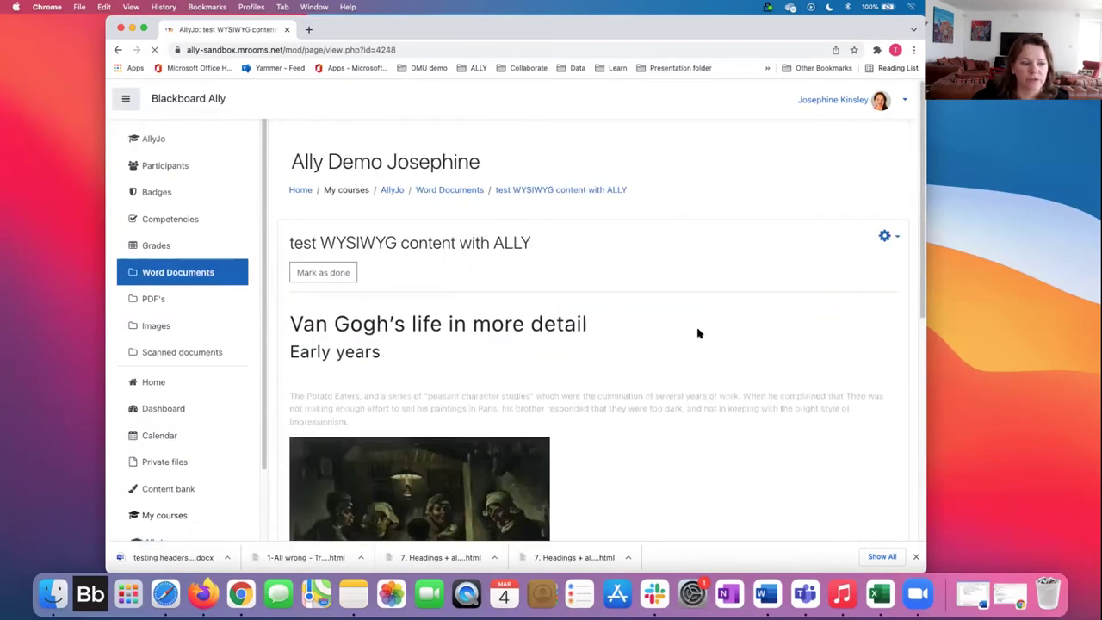
scroll(696, 329, down, 1)
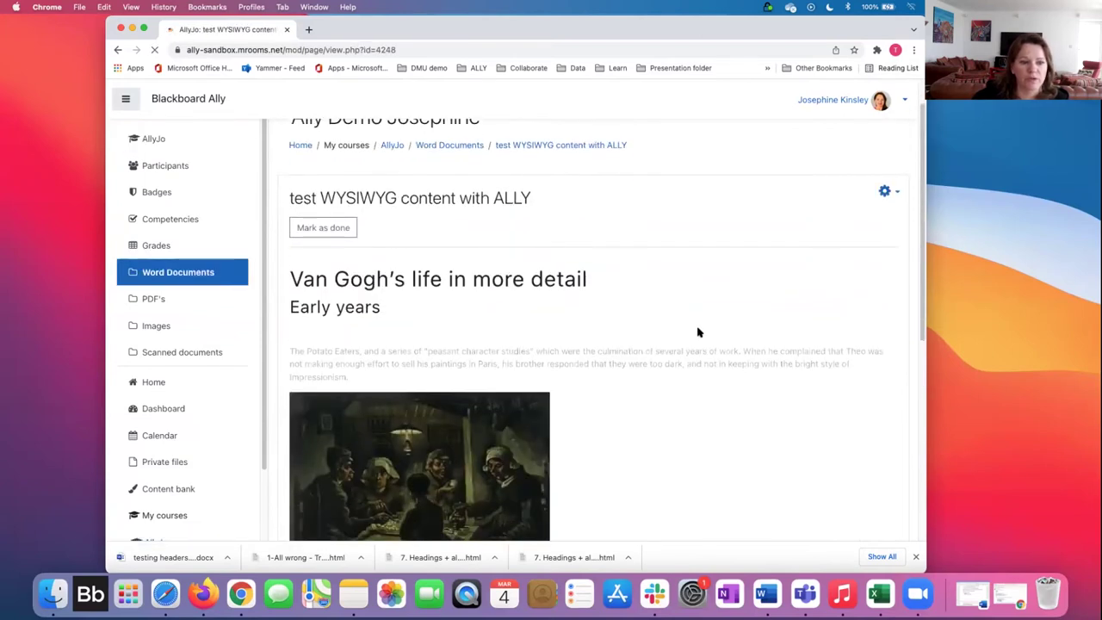
click(891, 190)
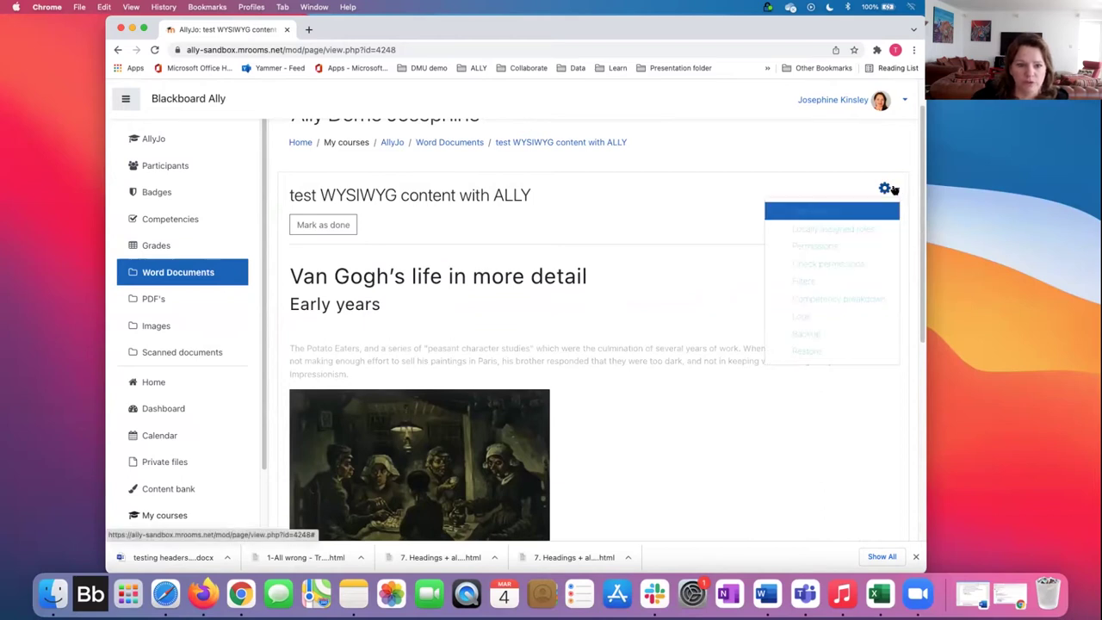
click(887, 188)
click(883, 189)
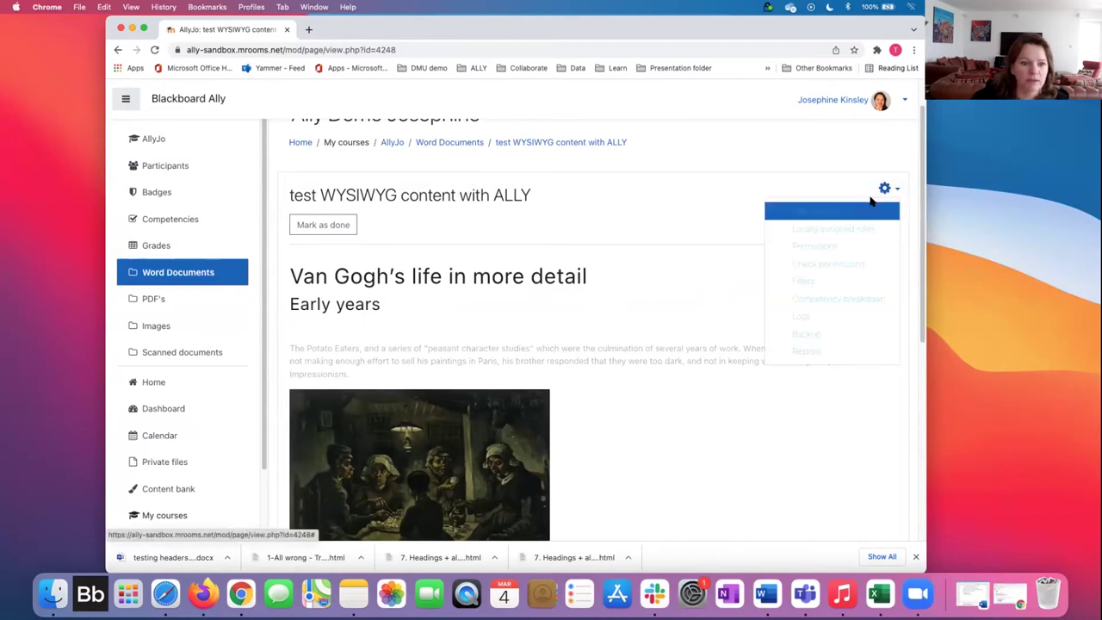
click(652, 222)
scroll(705, 332, down, 3)
scroll(705, 332, down, 2)
scroll(704, 332, up, 5)
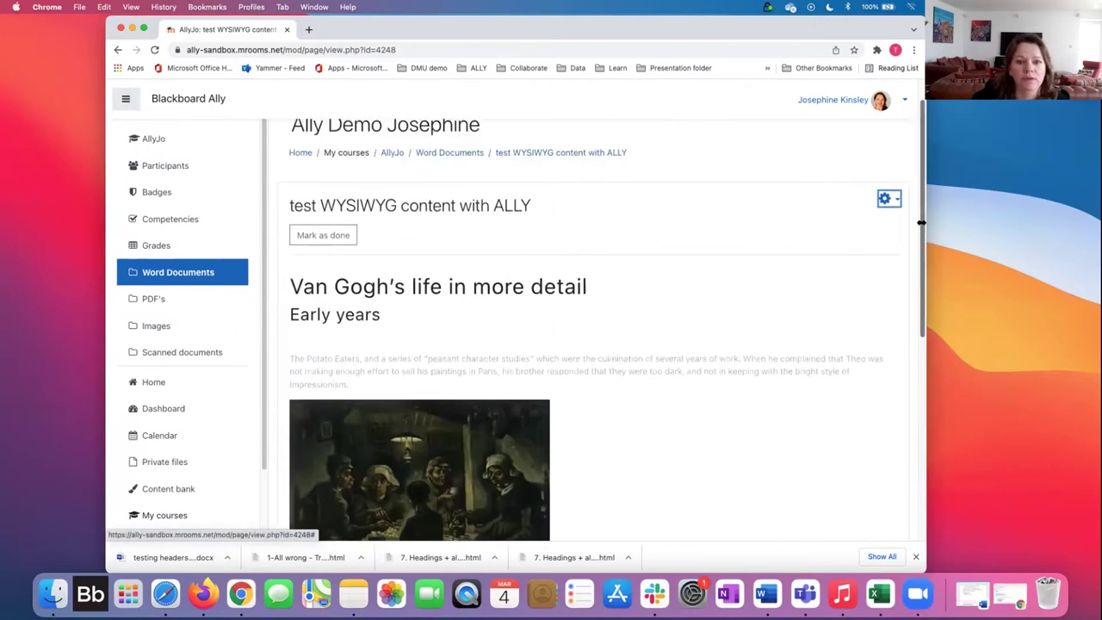
Step: Widen the browser window and open the page's edit settings at the Page content editor
drag(921, 223, 944, 222)
click(916, 202)
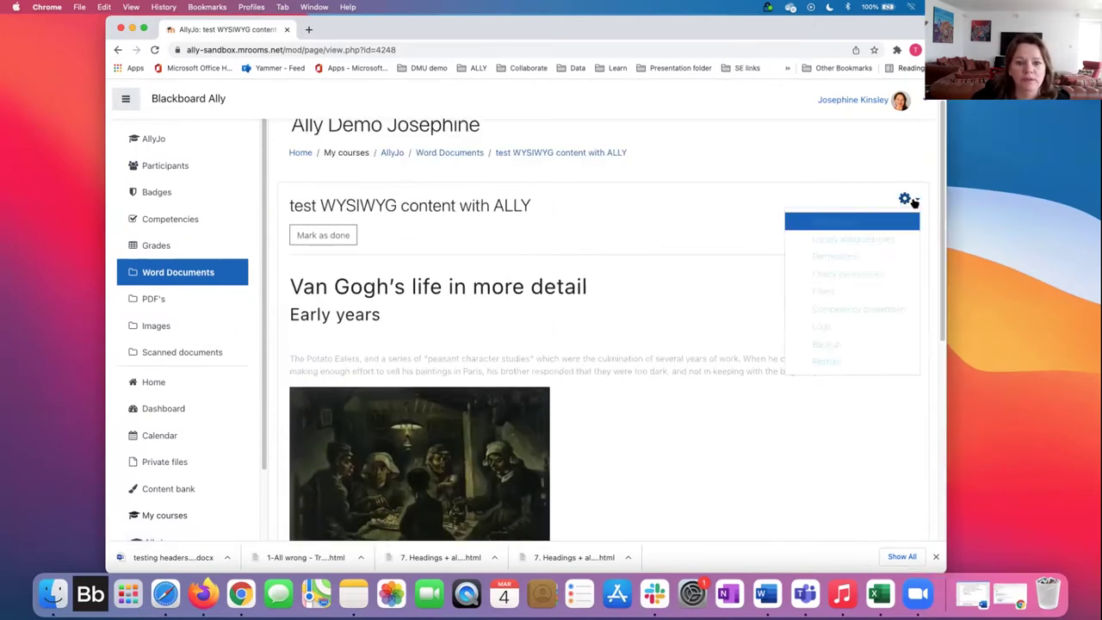
click(856, 220)
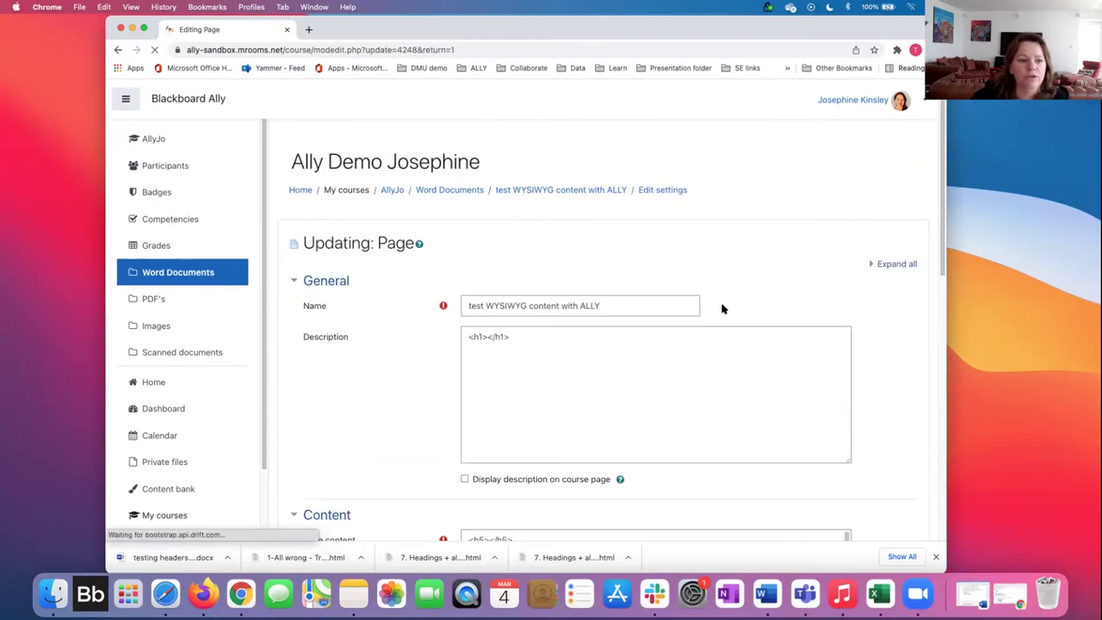
scroll(721, 309, down, 1)
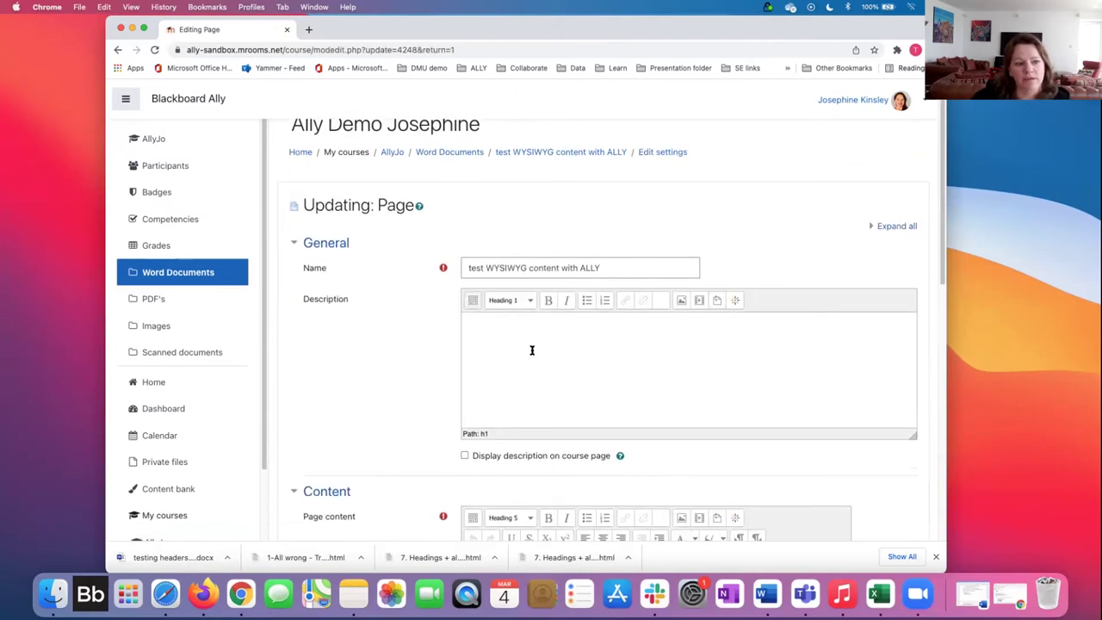
scroll(602, 350, down, 5)
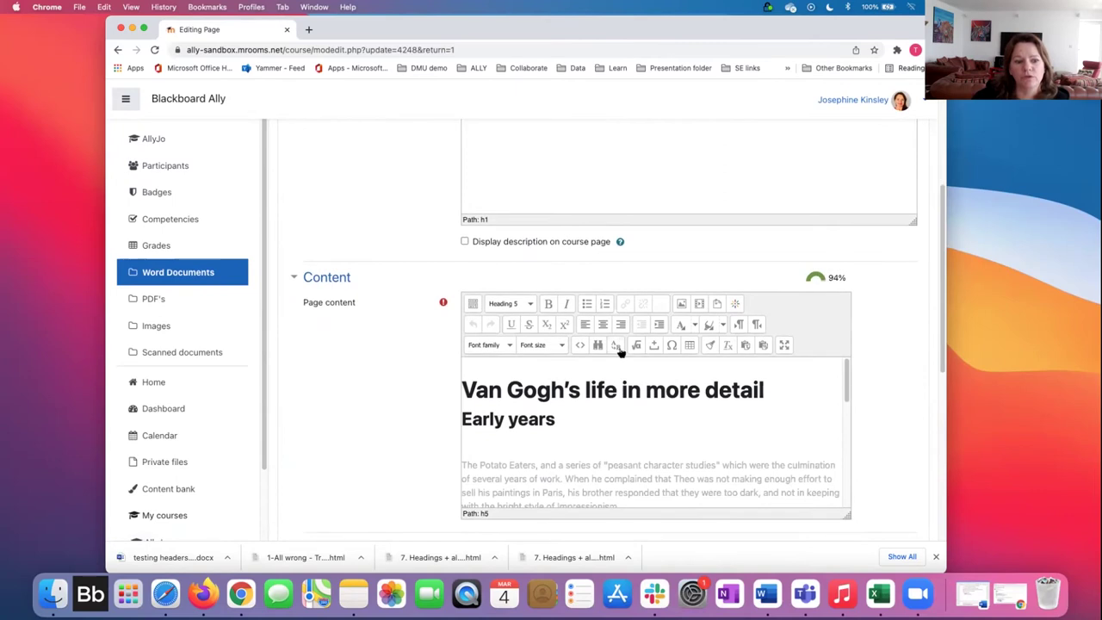
scroll(620, 352, down, 2)
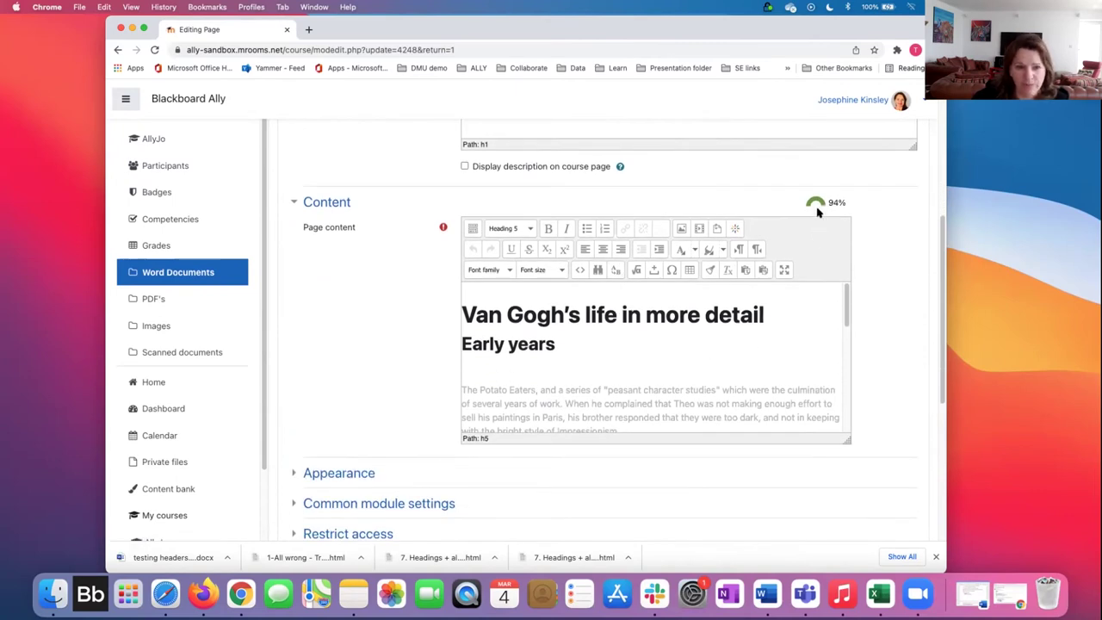
Step: Open the accessibility feedback for the page content and remove all of its empty headings
click(820, 205)
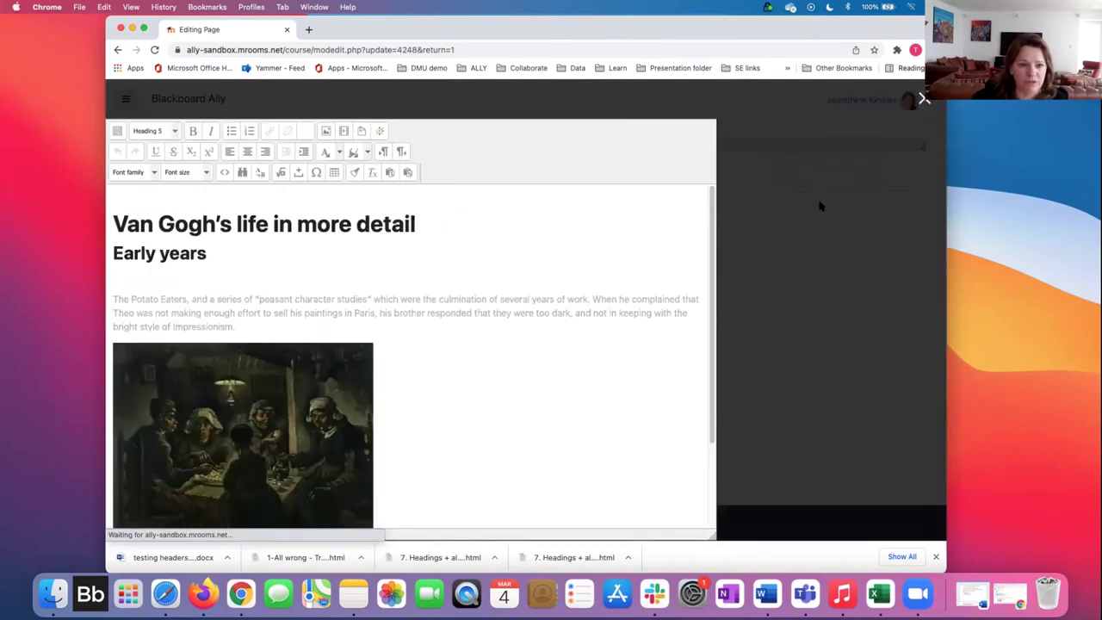
click(841, 304)
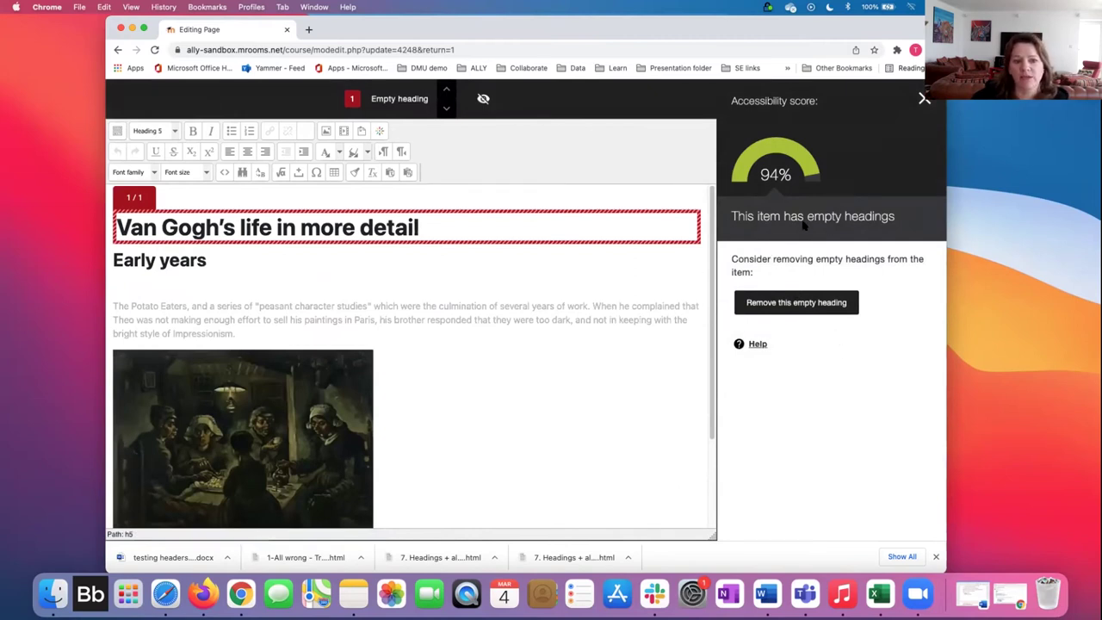
click(798, 305)
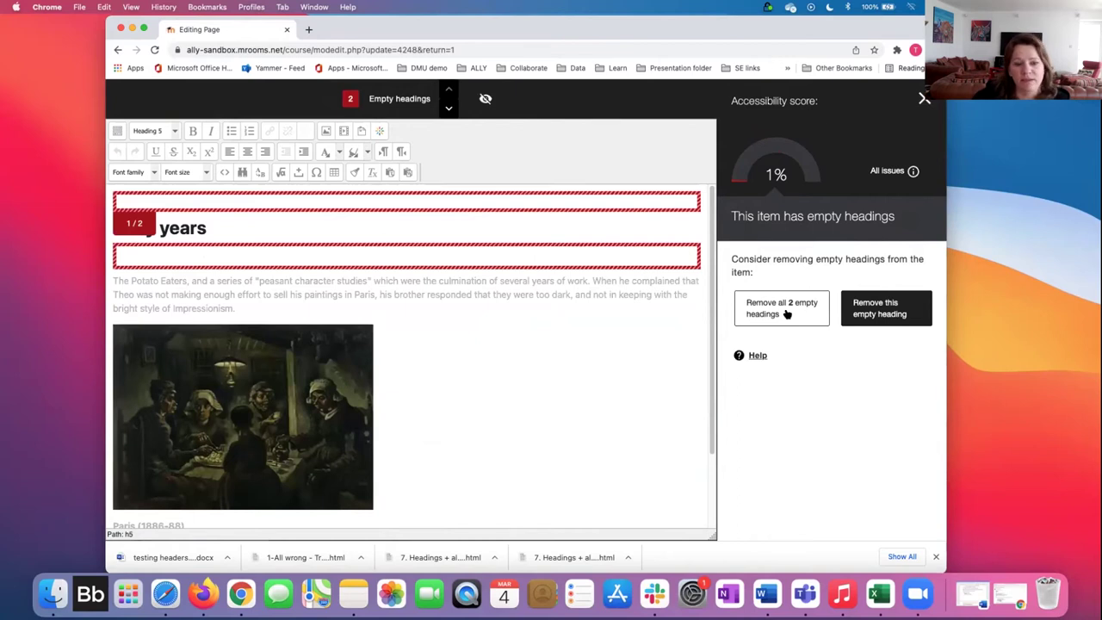
click(786, 315)
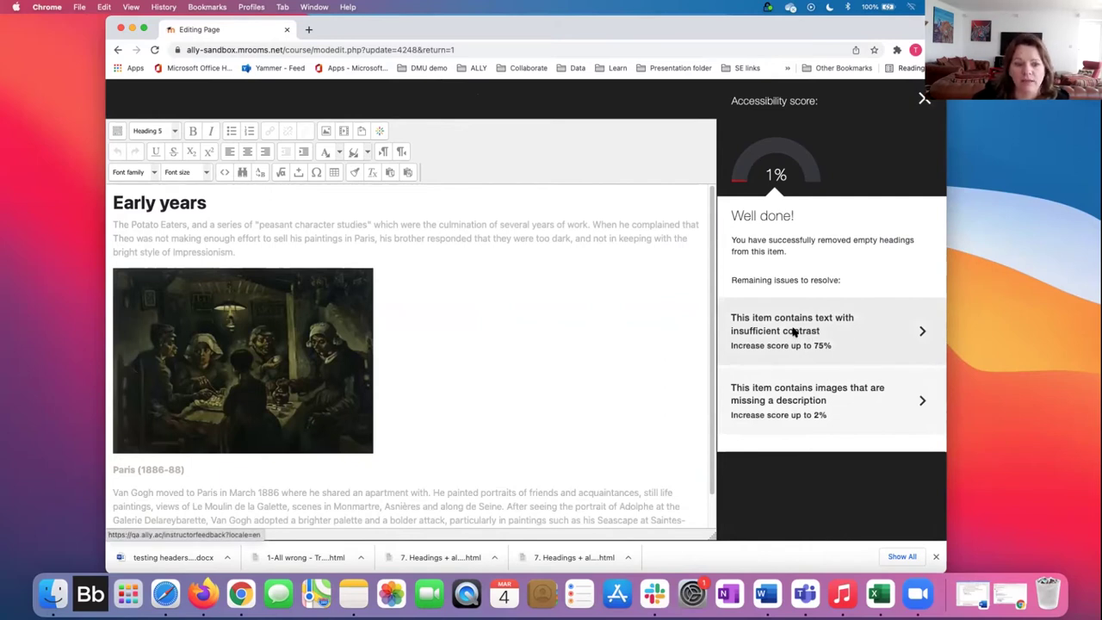
Step: Open the insufficient contrast issue and go through each highlighted text fragment in the page content
click(794, 332)
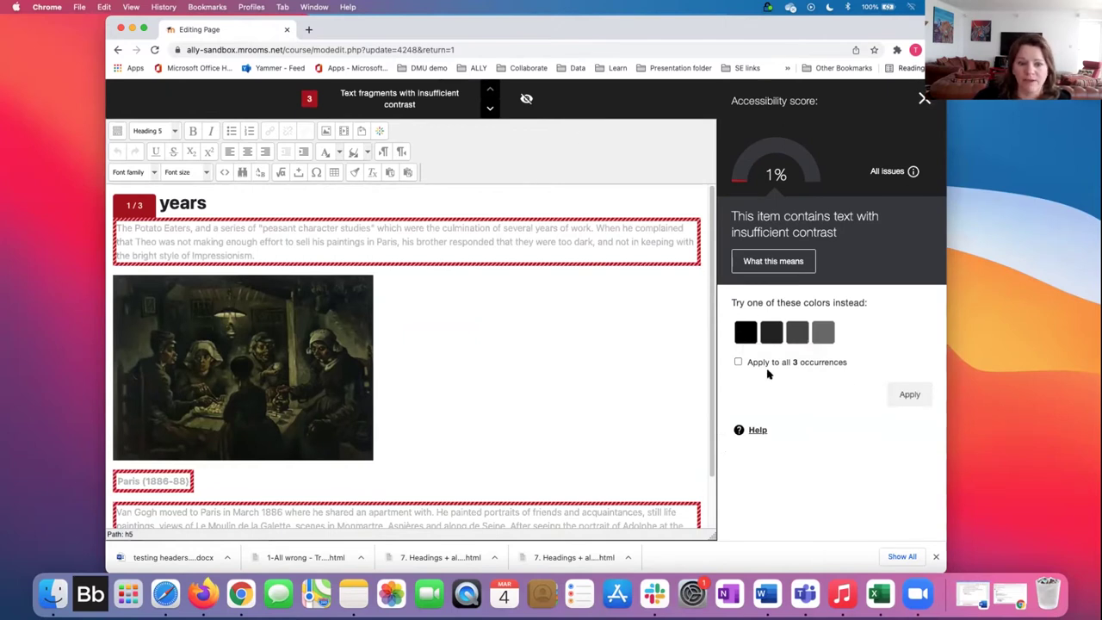
drag(845, 363, 736, 365)
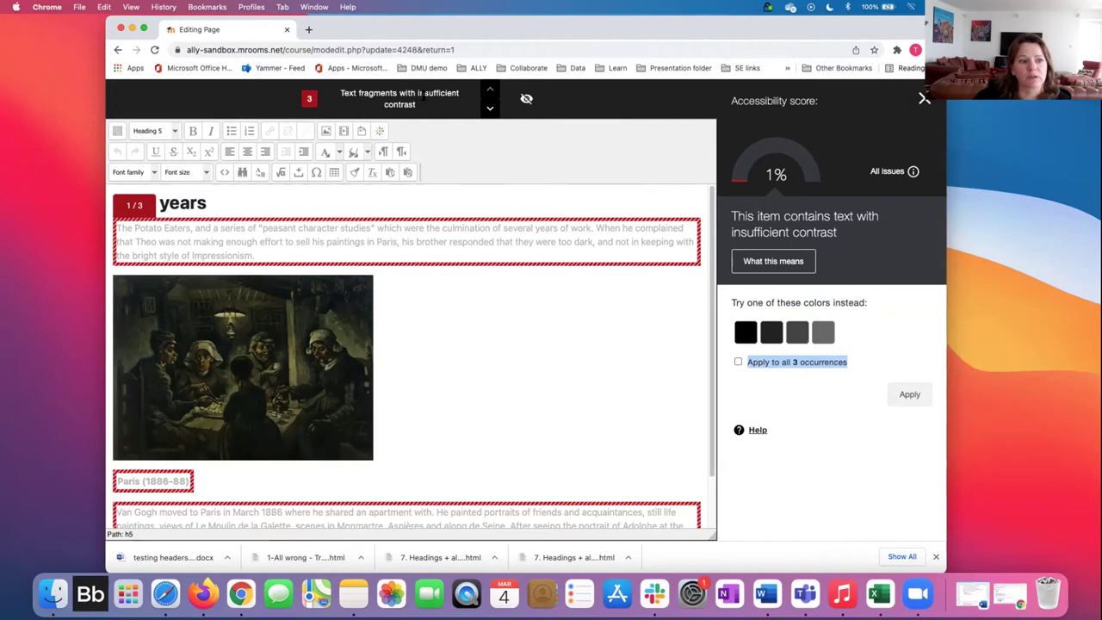
click(489, 109)
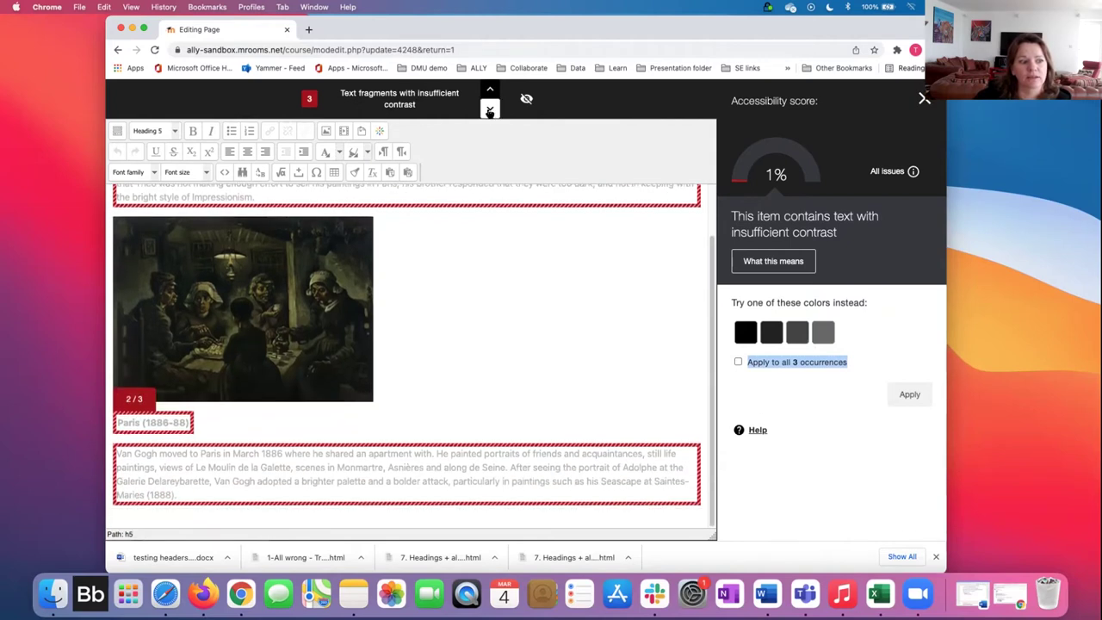
click(489, 110)
click(489, 91)
click(489, 91)
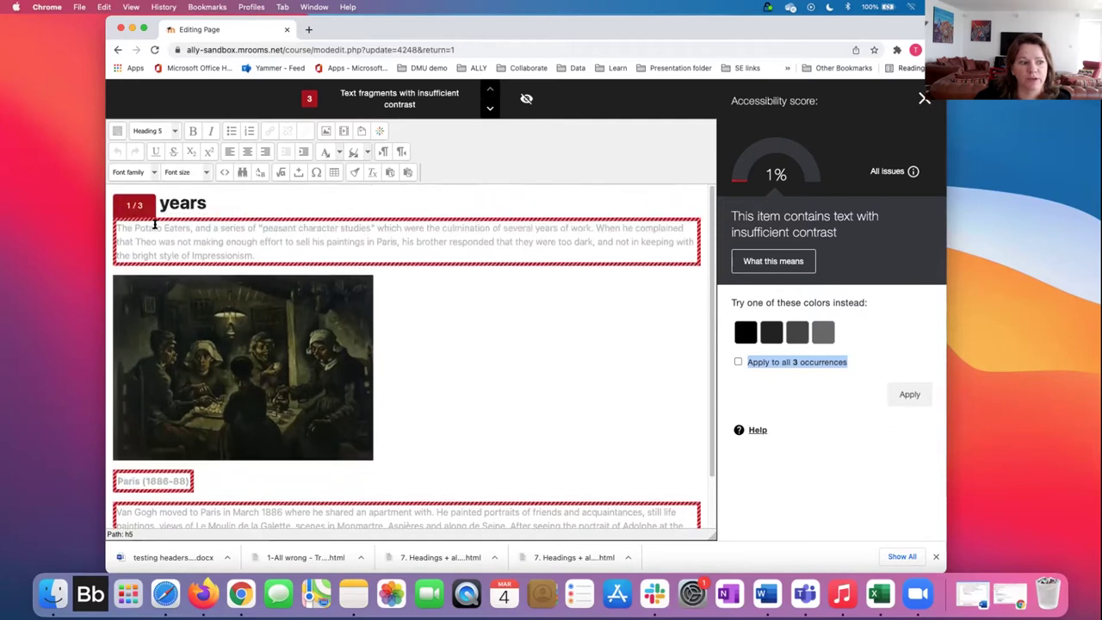
scroll(437, 311, down, 2)
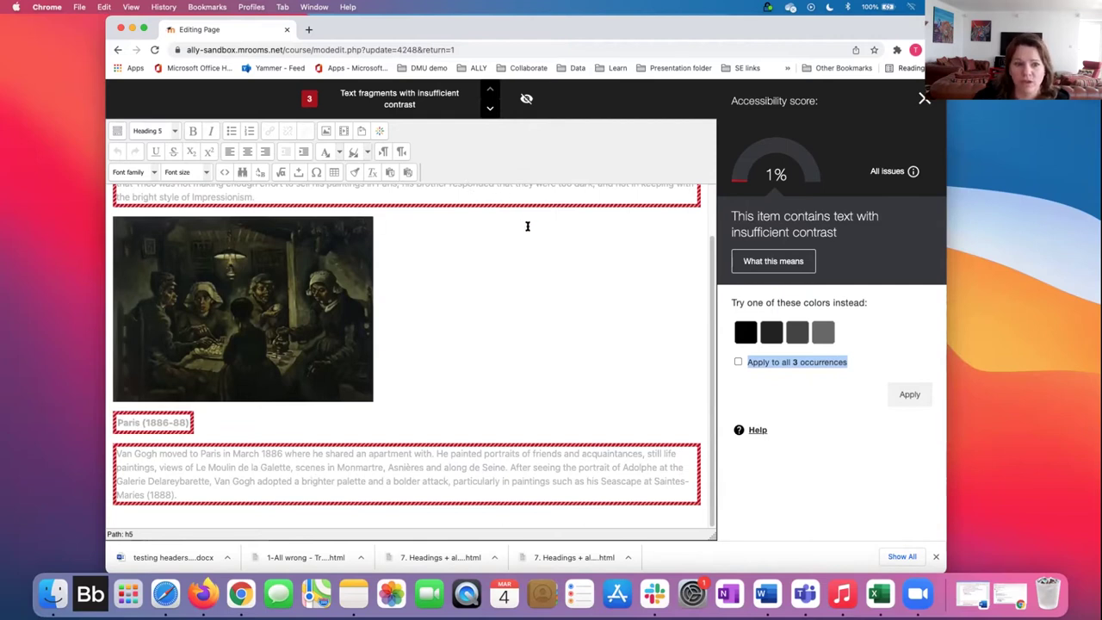
scroll(528, 226, up, 2)
Step: Apply the suggested black text color to all 3 occurrences of insufficient contrast
click(746, 332)
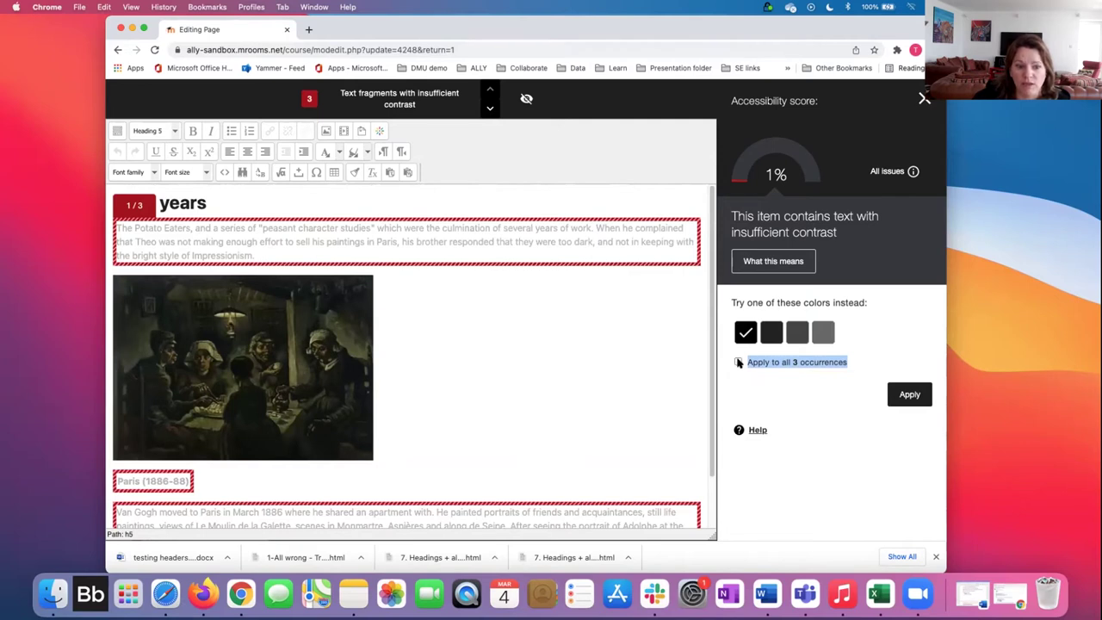
click(910, 394)
click(740, 363)
click(913, 394)
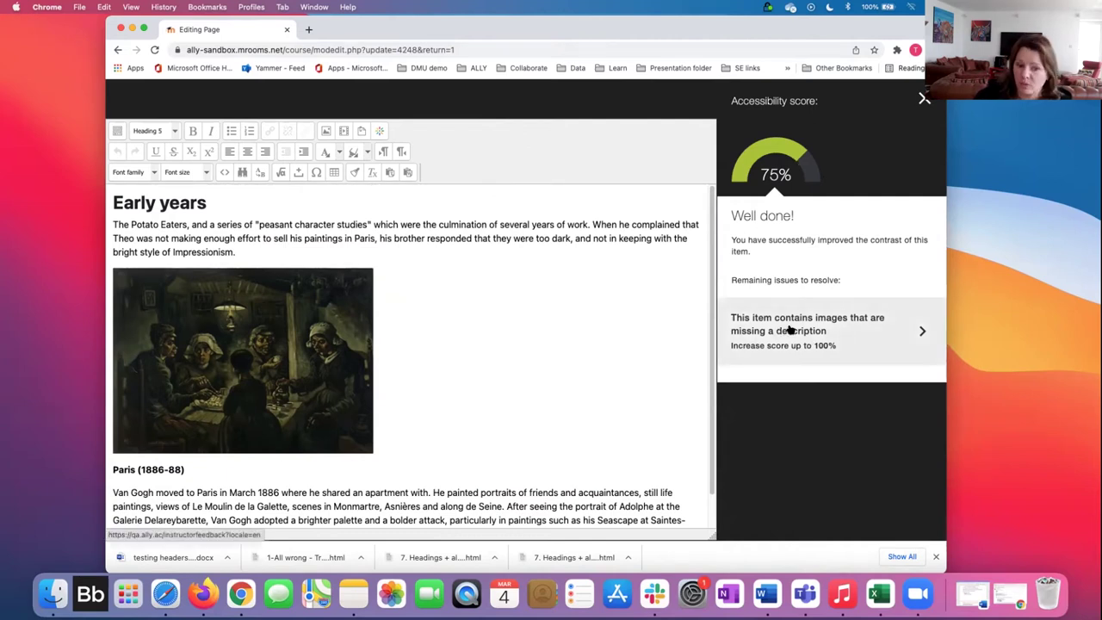
Step: Open the missing image description issue and add "Group of peole sitting around a table" as the painting's description
click(855, 337)
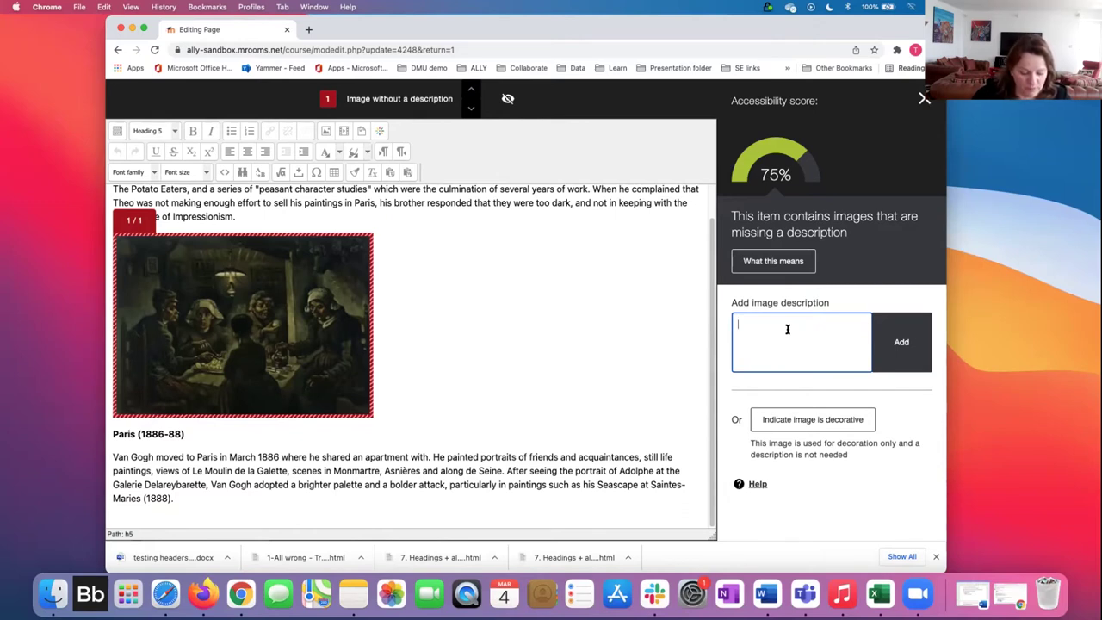
text(Group of peole sitting)
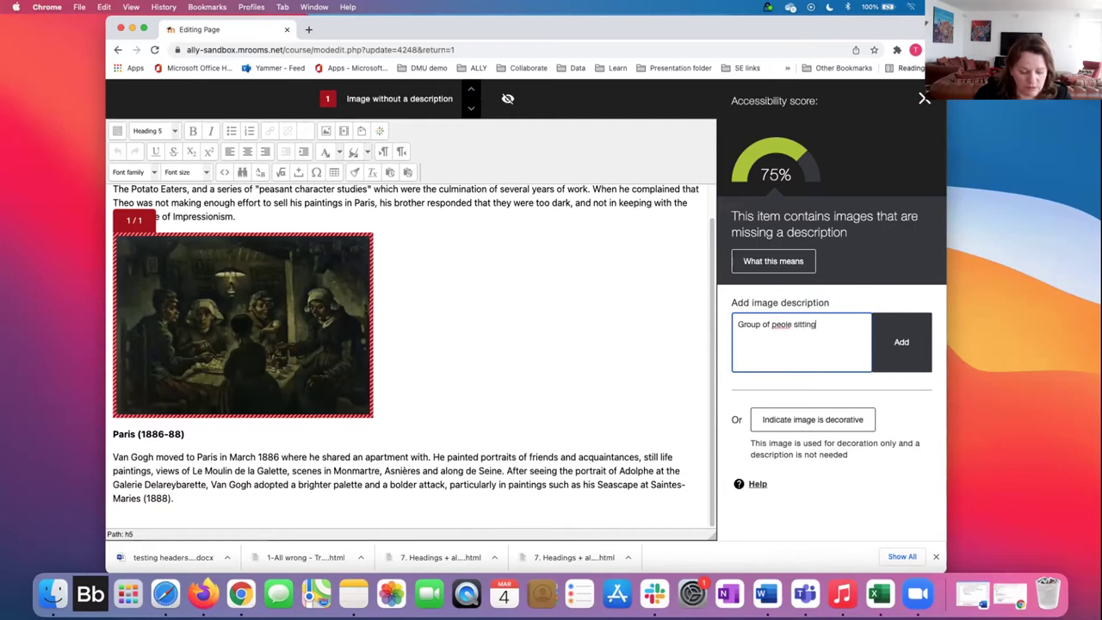
text( around a table)
click(906, 363)
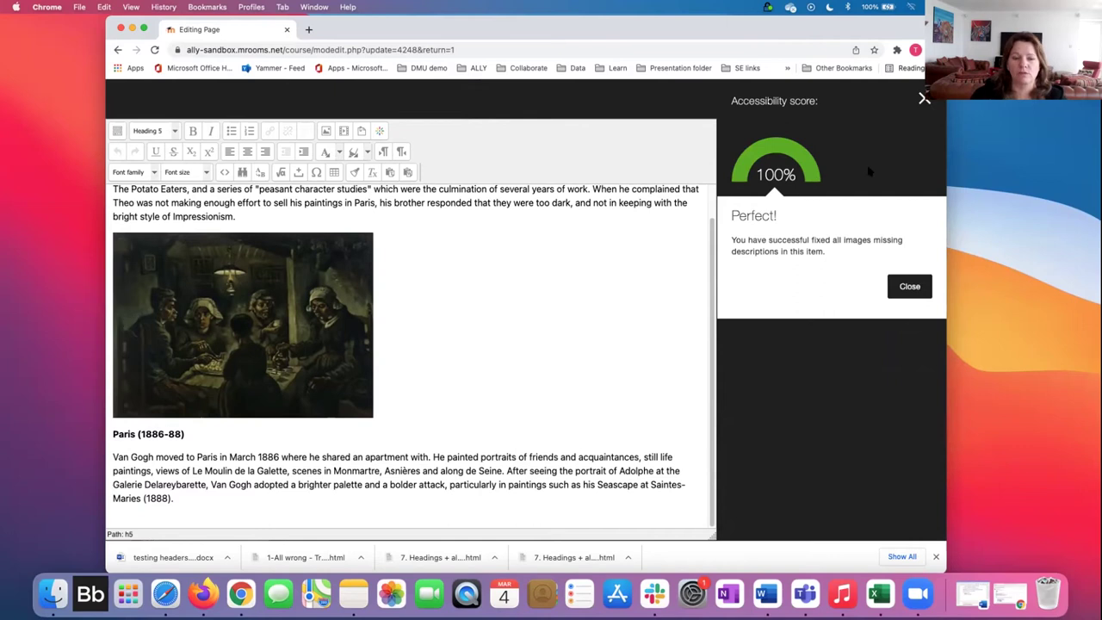
Step: Close the accessibility feedback, then save the page and return to the course
click(924, 99)
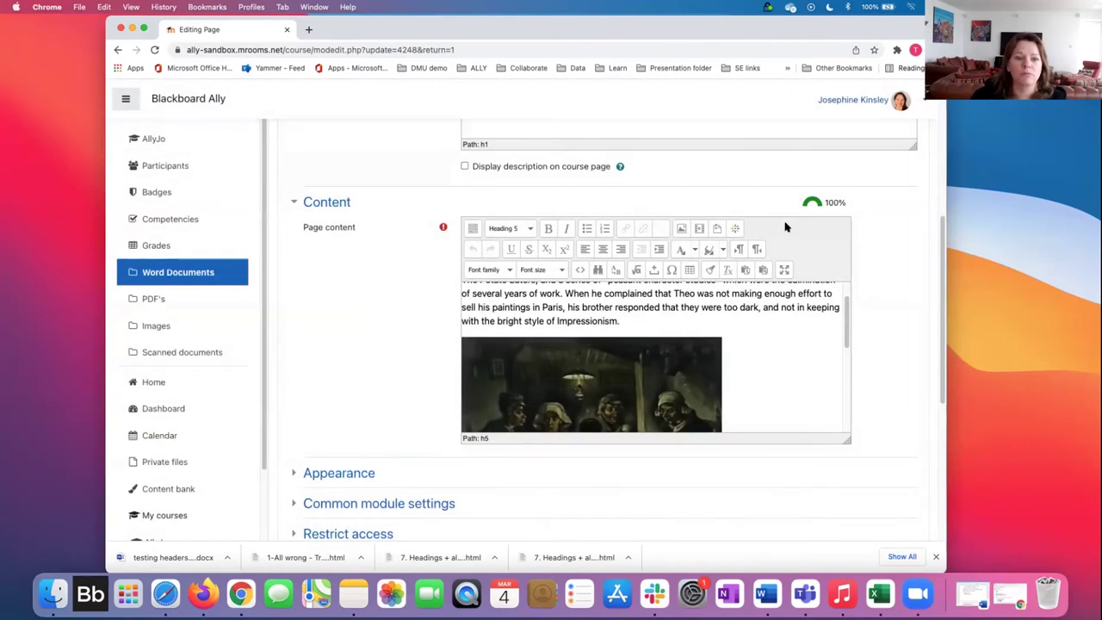
scroll(880, 260, down, 10)
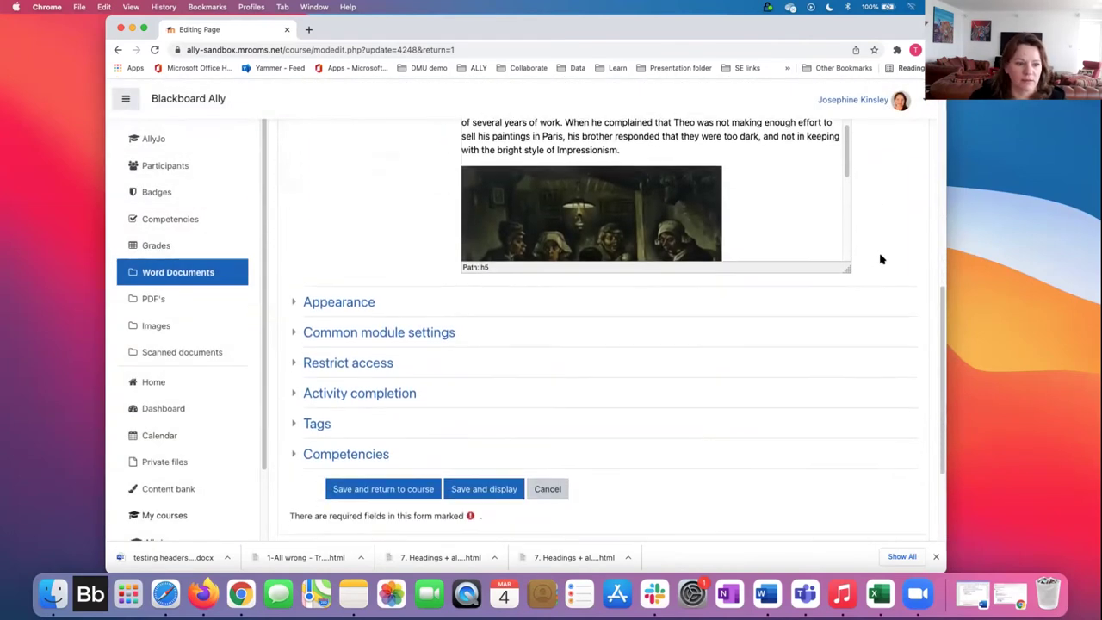
click(366, 334)
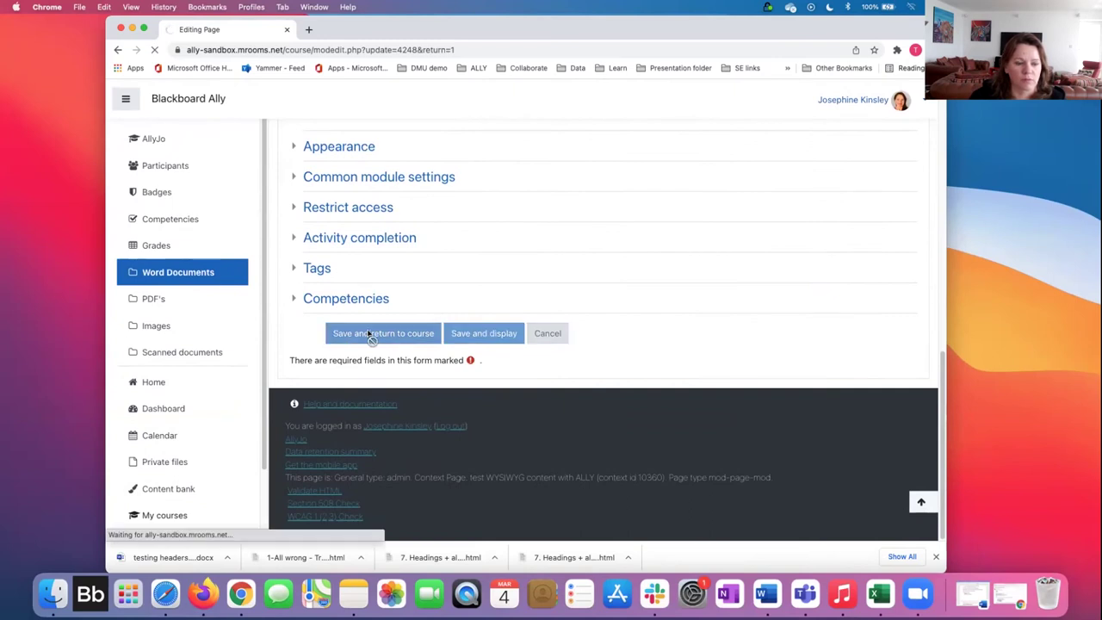
Step: Open the "Testing the WYSIWYG" book, turn editing on and open Chapter 1 for editing in a wider browser window
scroll(628, 332, down, 5)
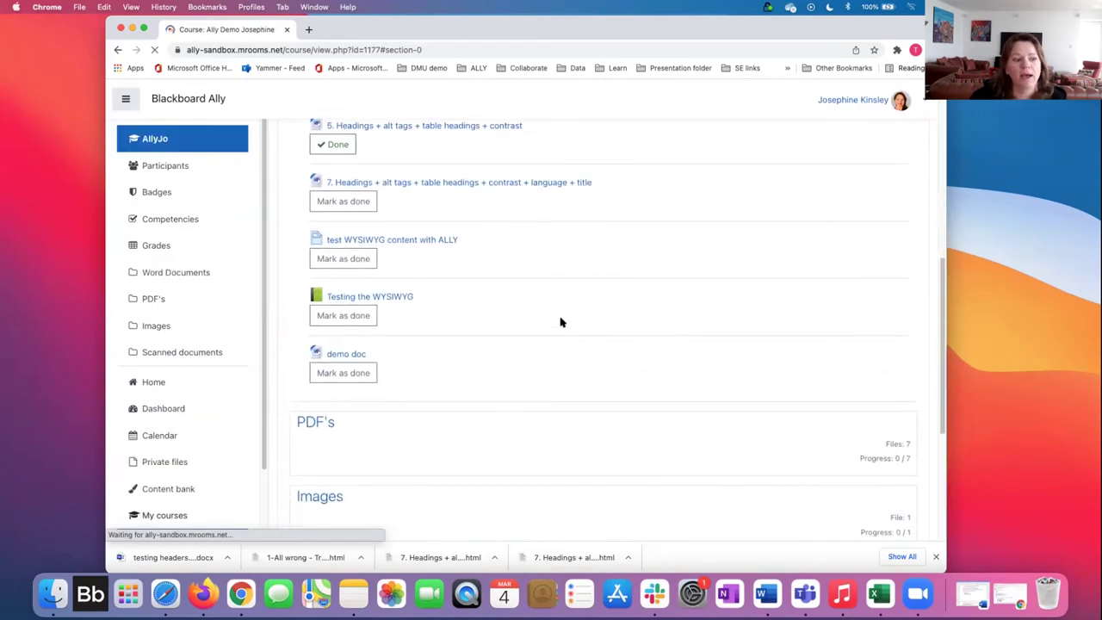
click(394, 298)
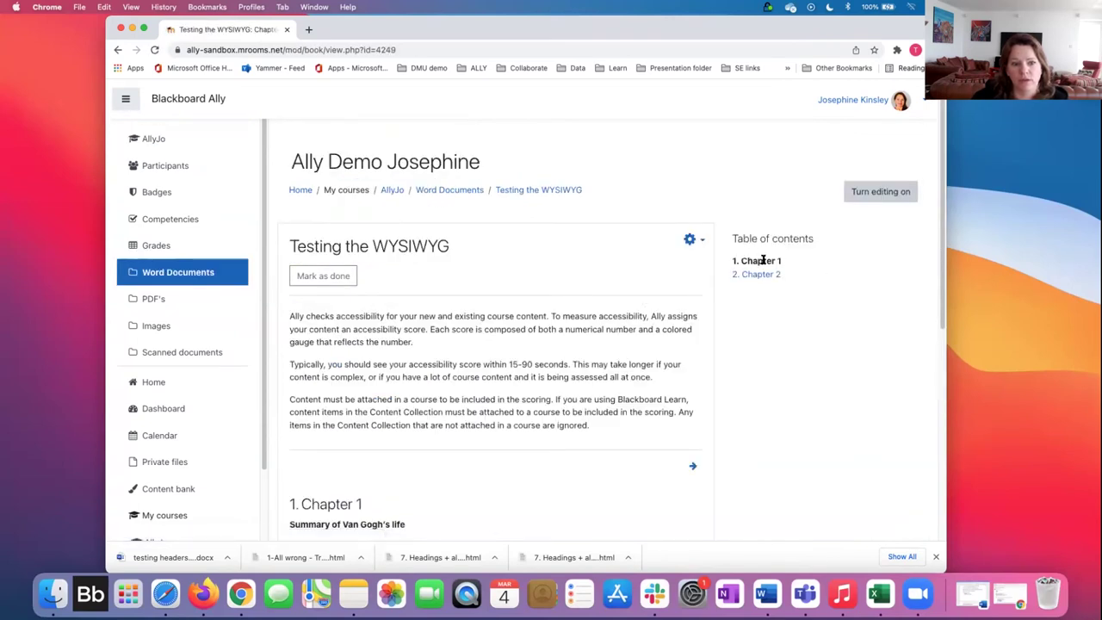
click(874, 198)
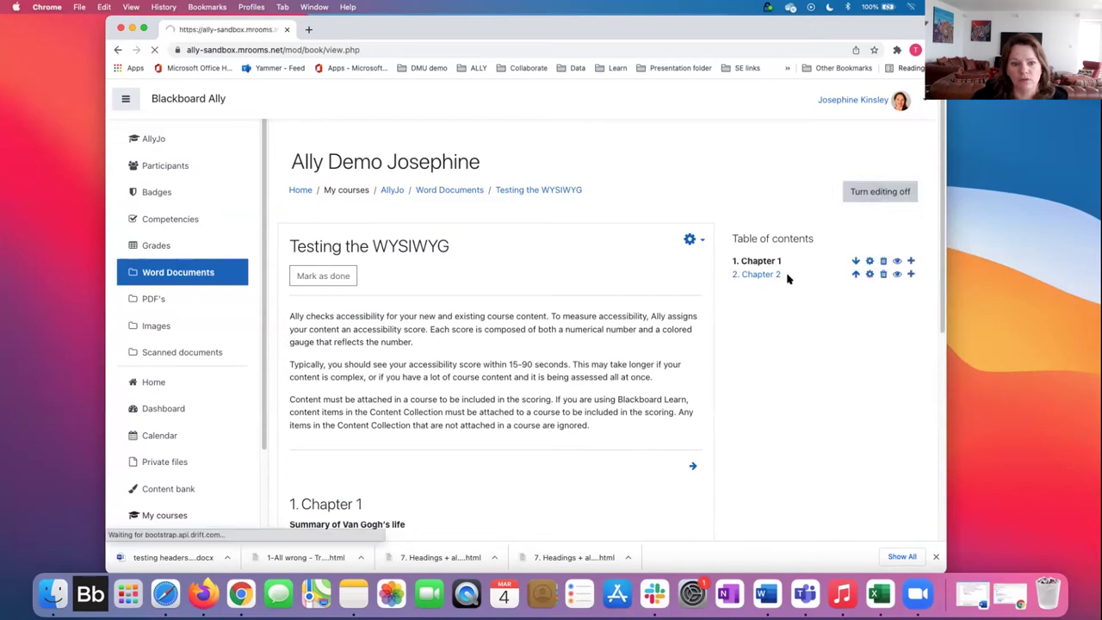
click(870, 261)
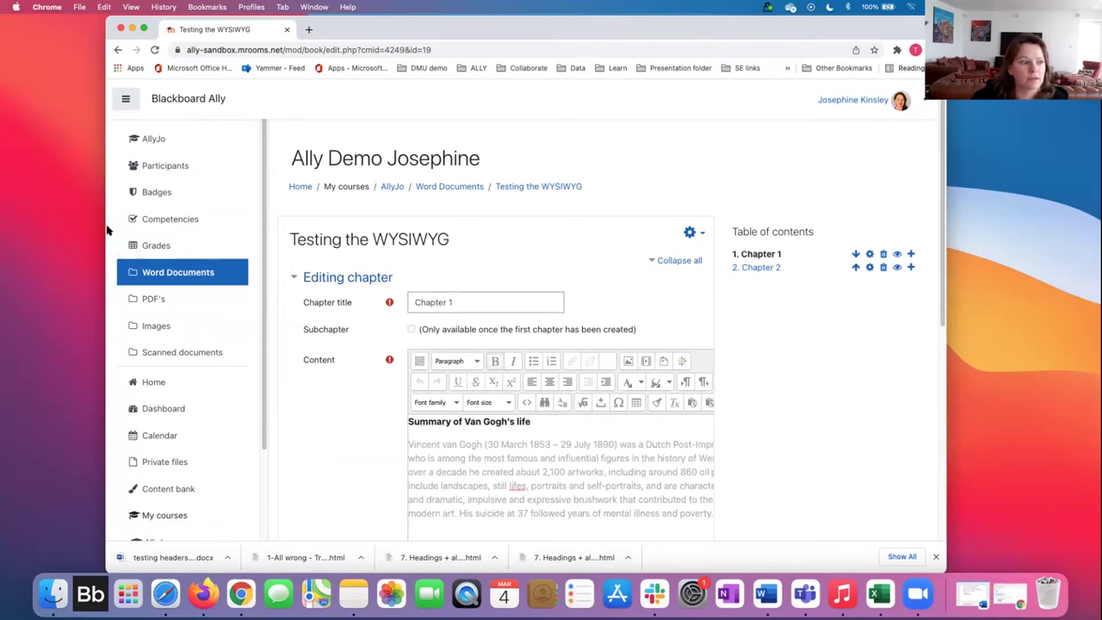
drag(105, 227, 0, 221)
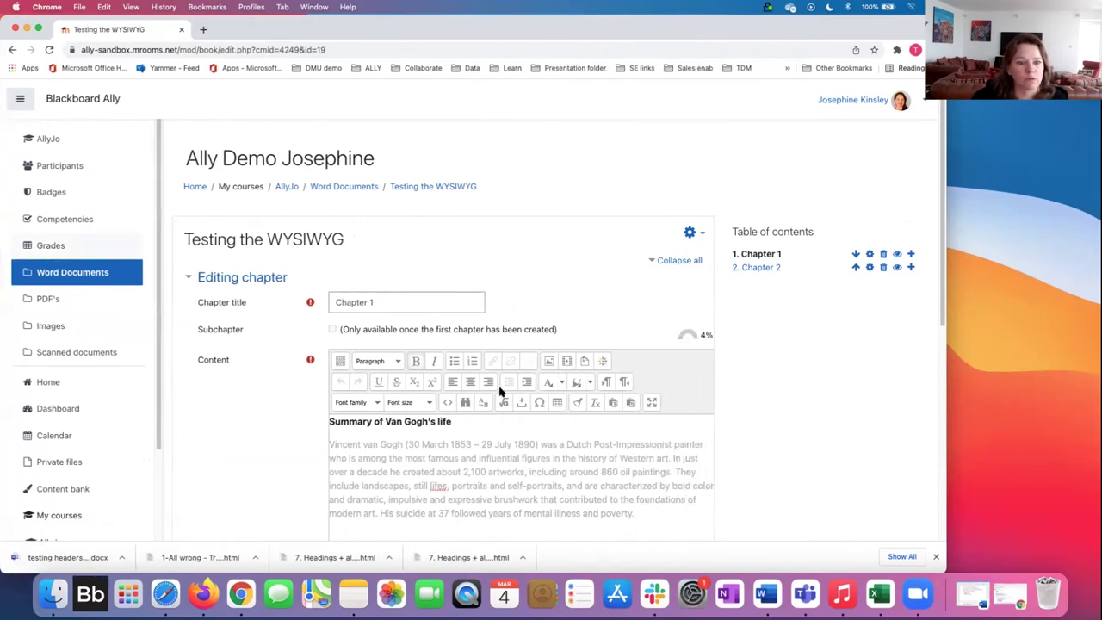
Step: Open the accessibility feedback for the Chapter 1 content and apply the suggested black color to the low-contrast text
click(685, 335)
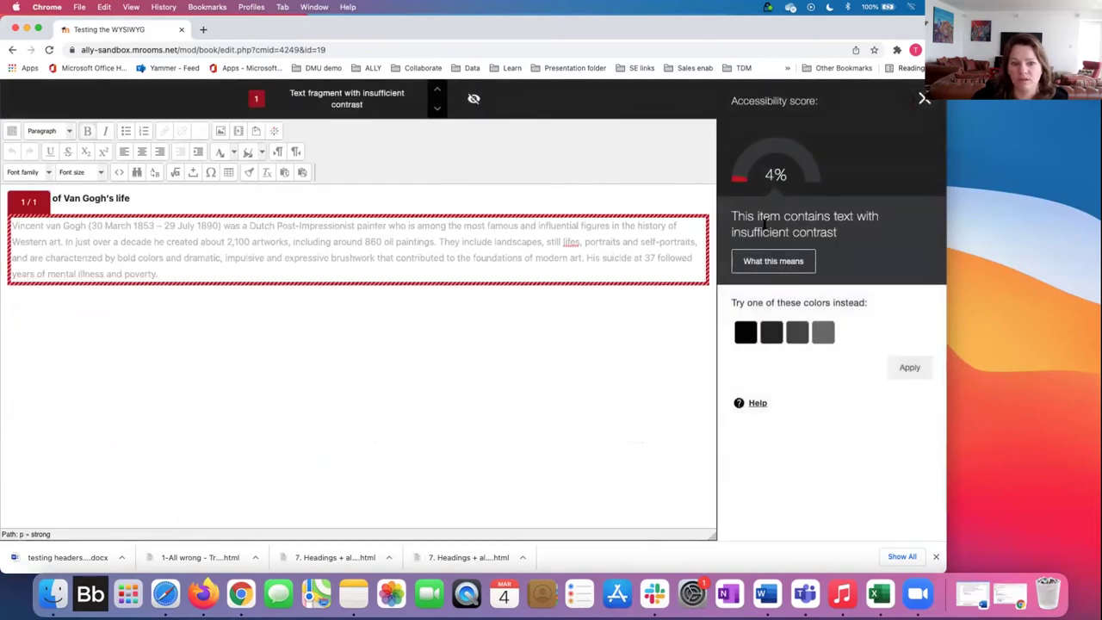
click(748, 337)
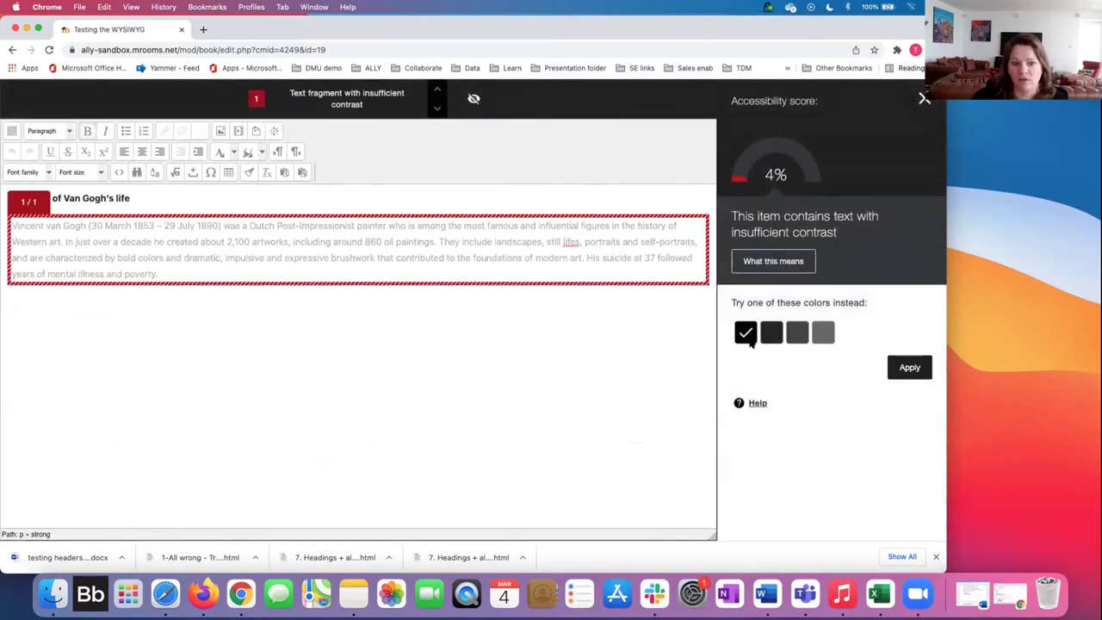
click(920, 375)
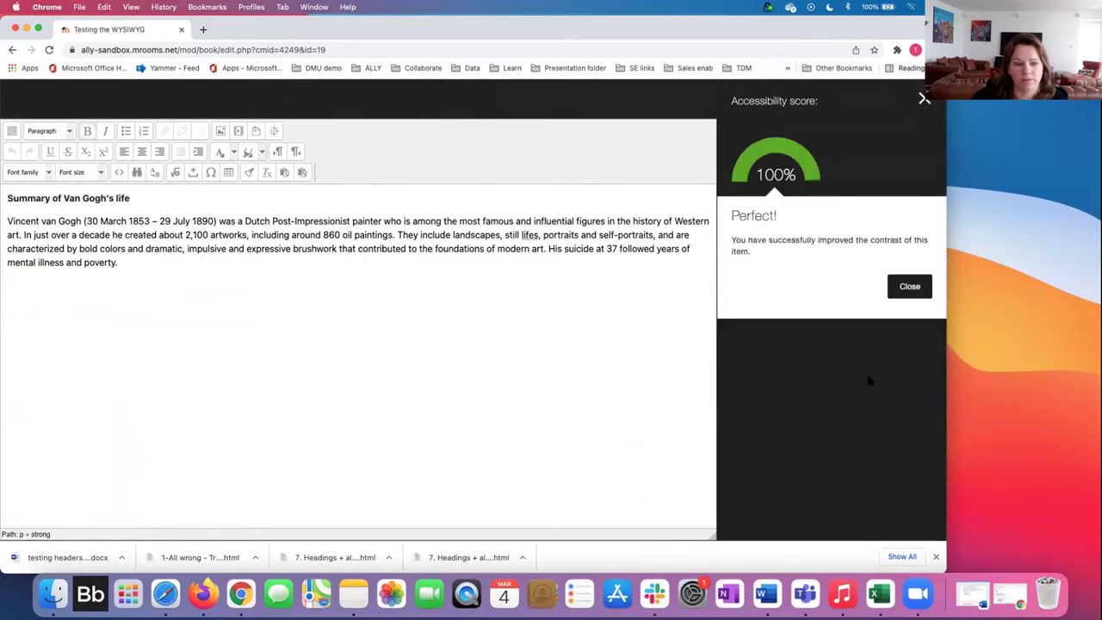
Step: Close the accessibility feedback for Chapter 1, narrow the browser window and save the chapter changes
click(924, 99)
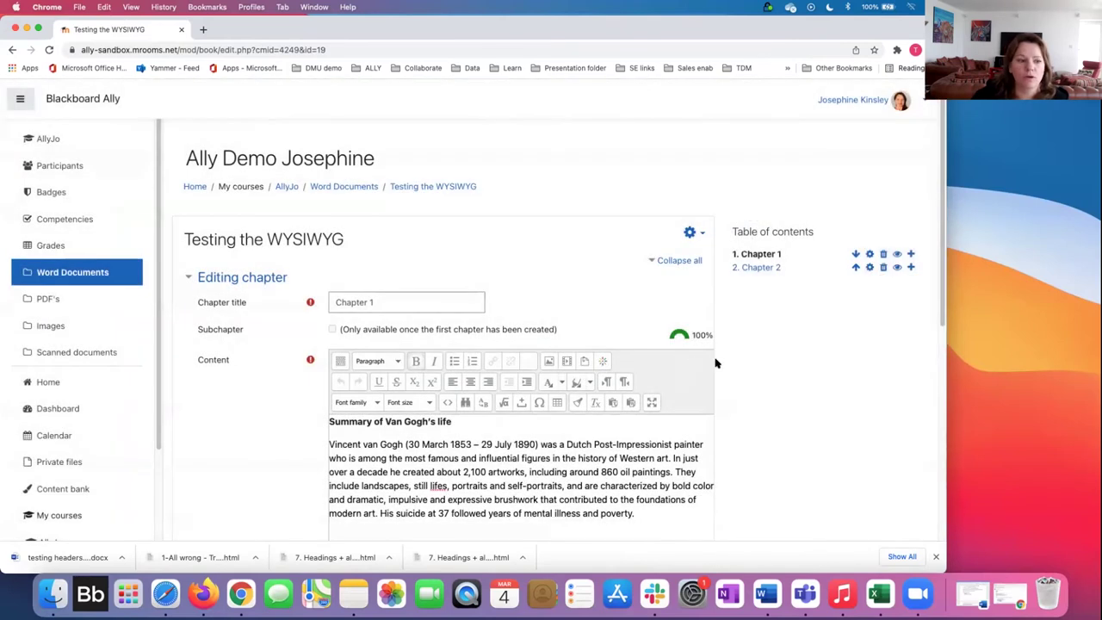
drag(848, 31, 864, 29)
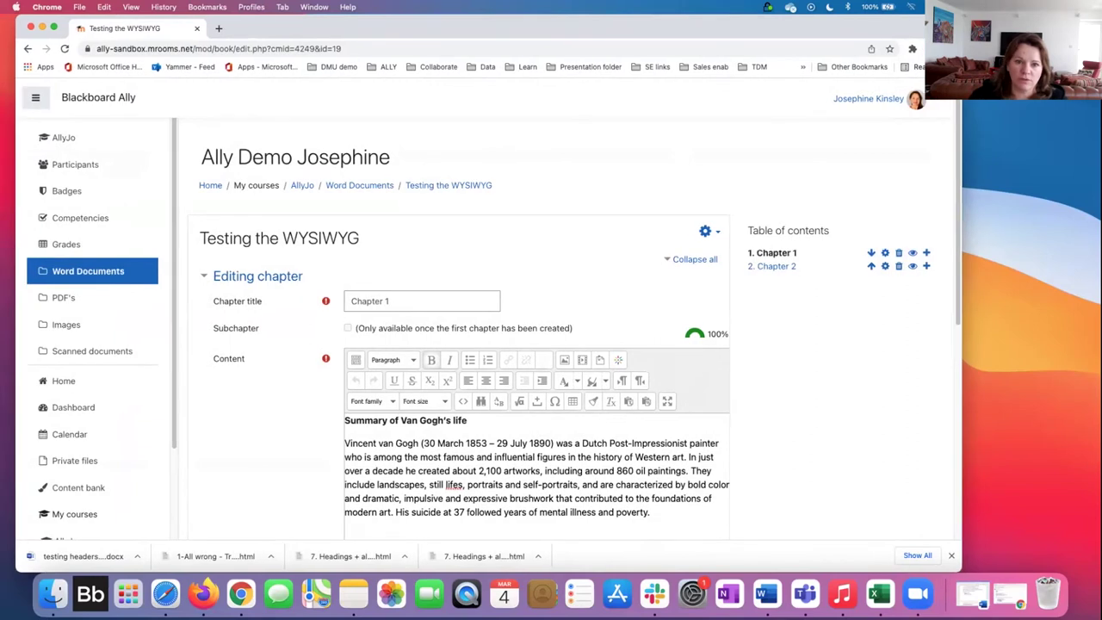
drag(961, 125, 901, 126)
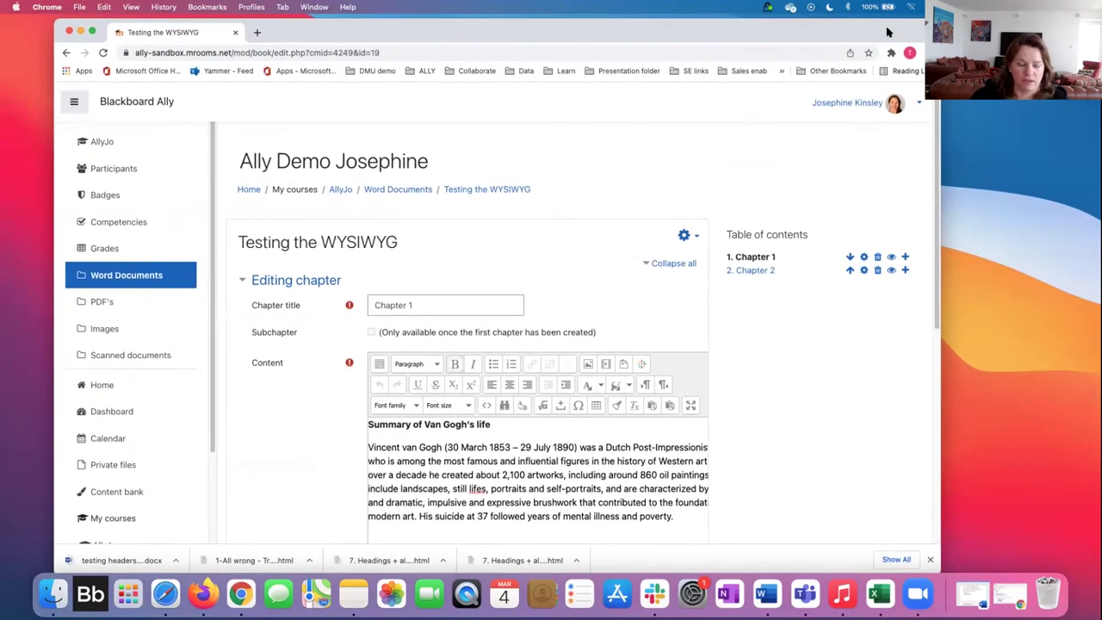
scroll(560, 368, down, 10)
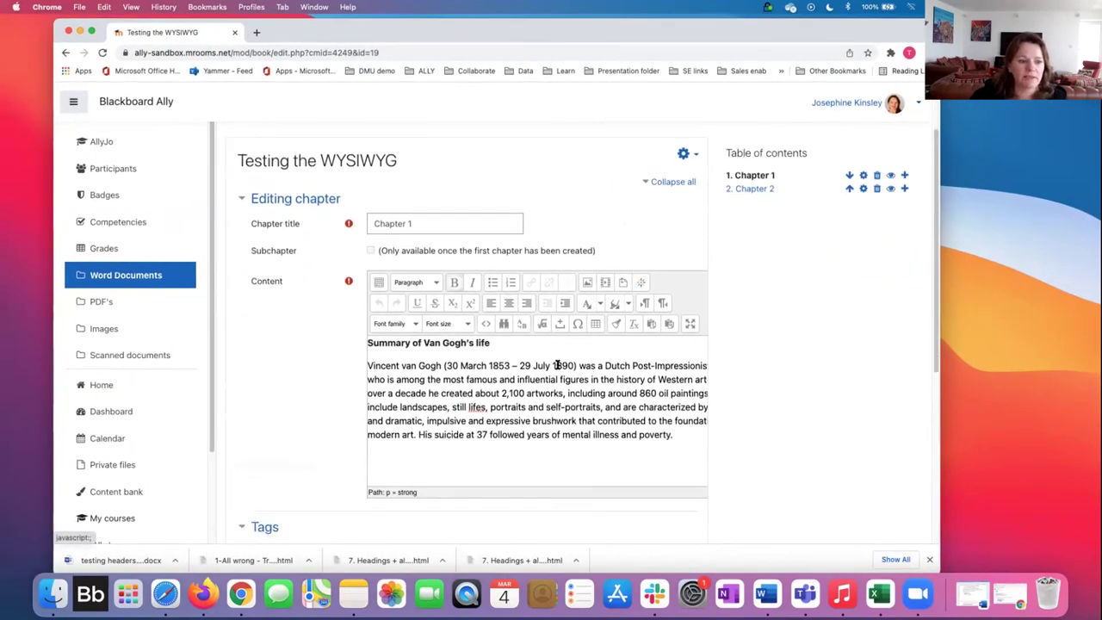
click(310, 315)
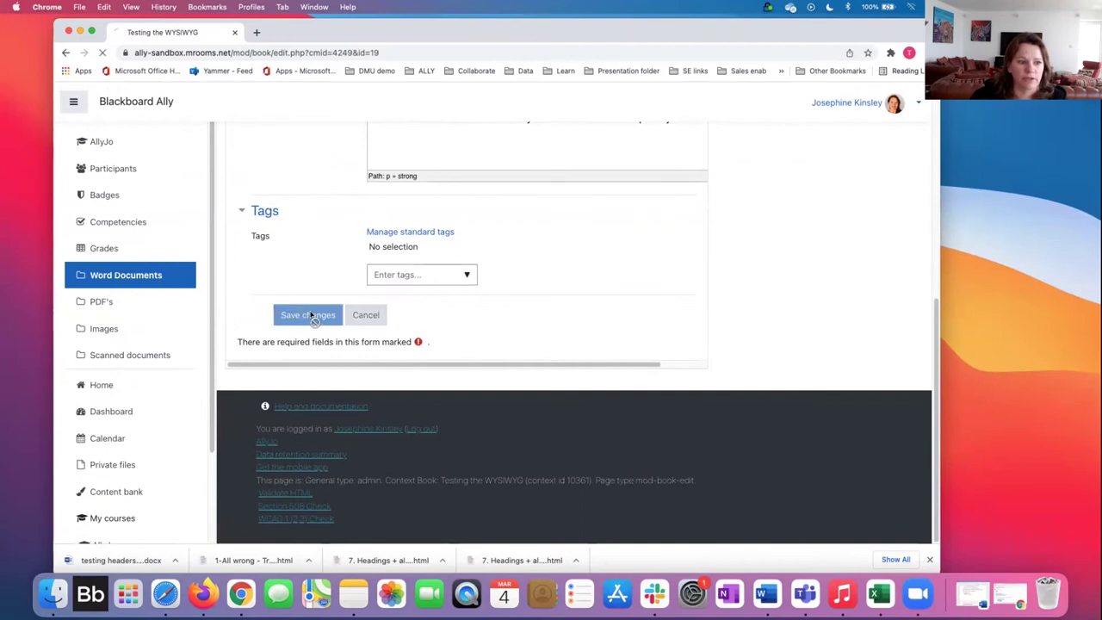
Step: Open the course's accessibility report and review the breakdown of all course content
scroll(611, 258, down, 2)
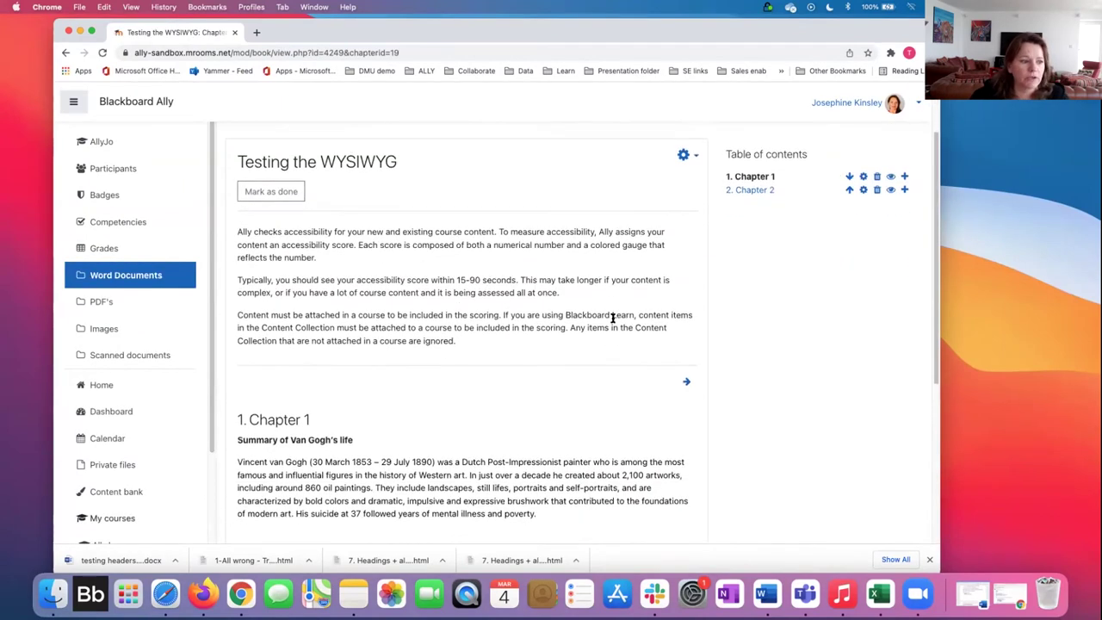
scroll(121, 348, down, 3)
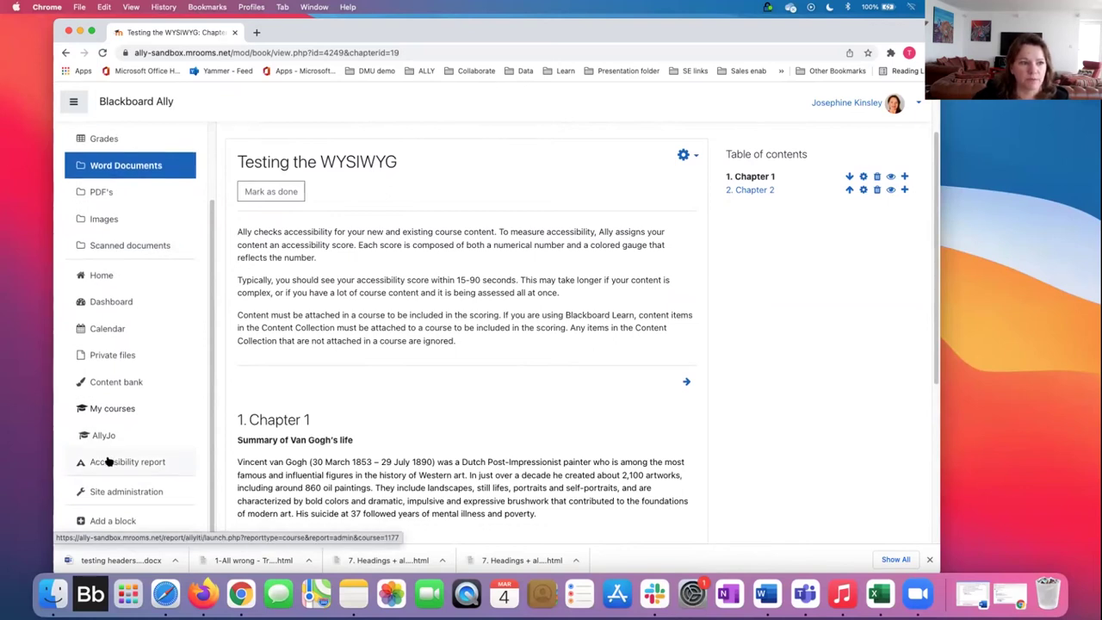
click(108, 461)
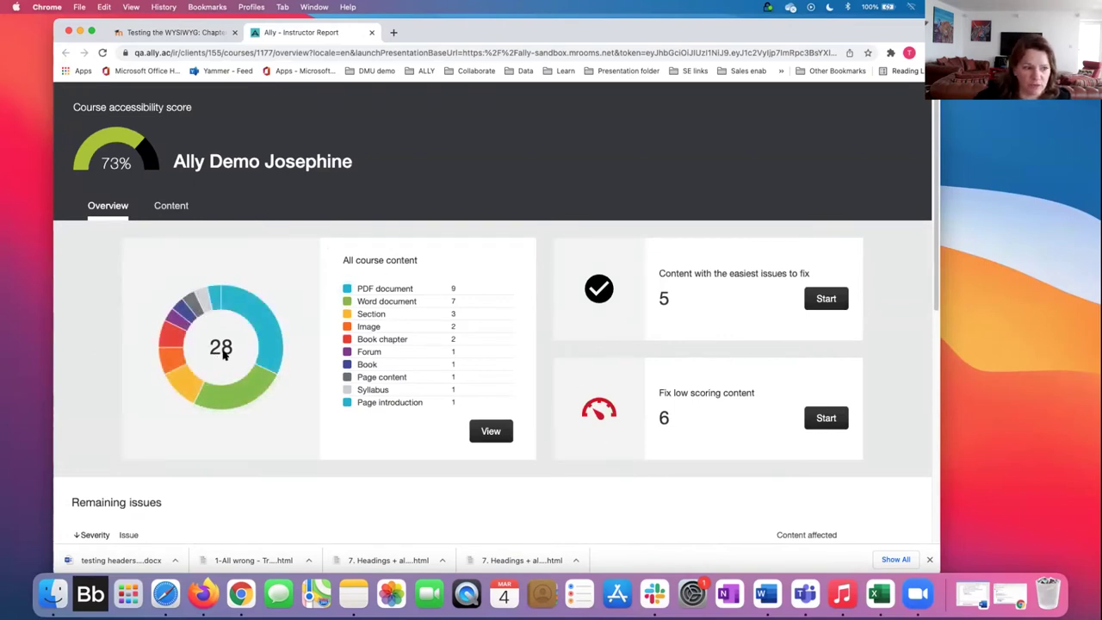
scroll(223, 355, down, 1)
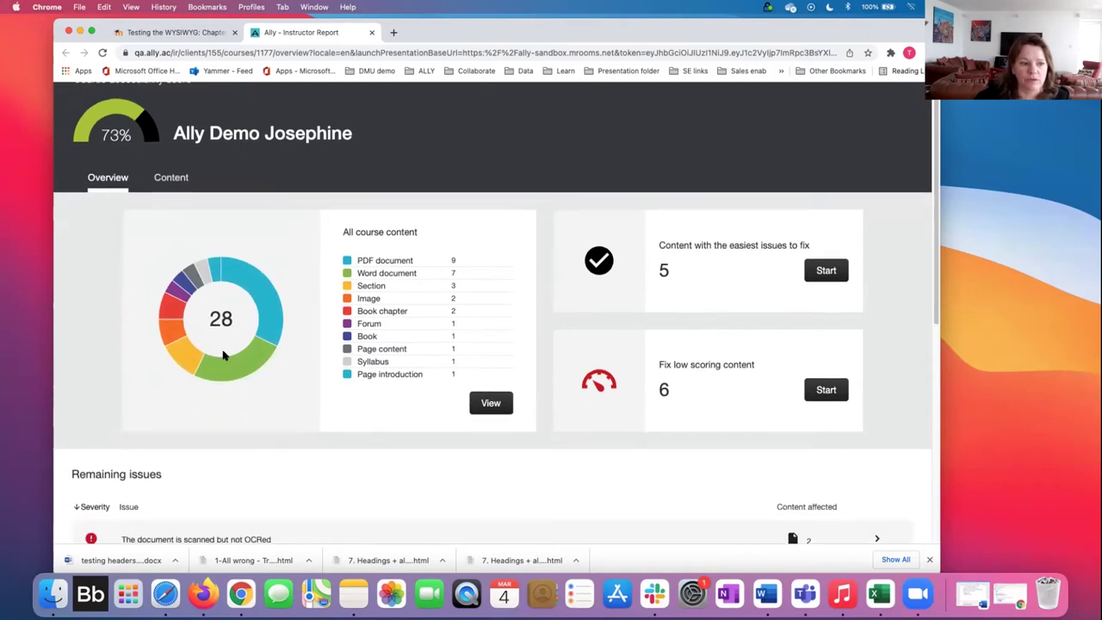
scroll(223, 356, down, 1)
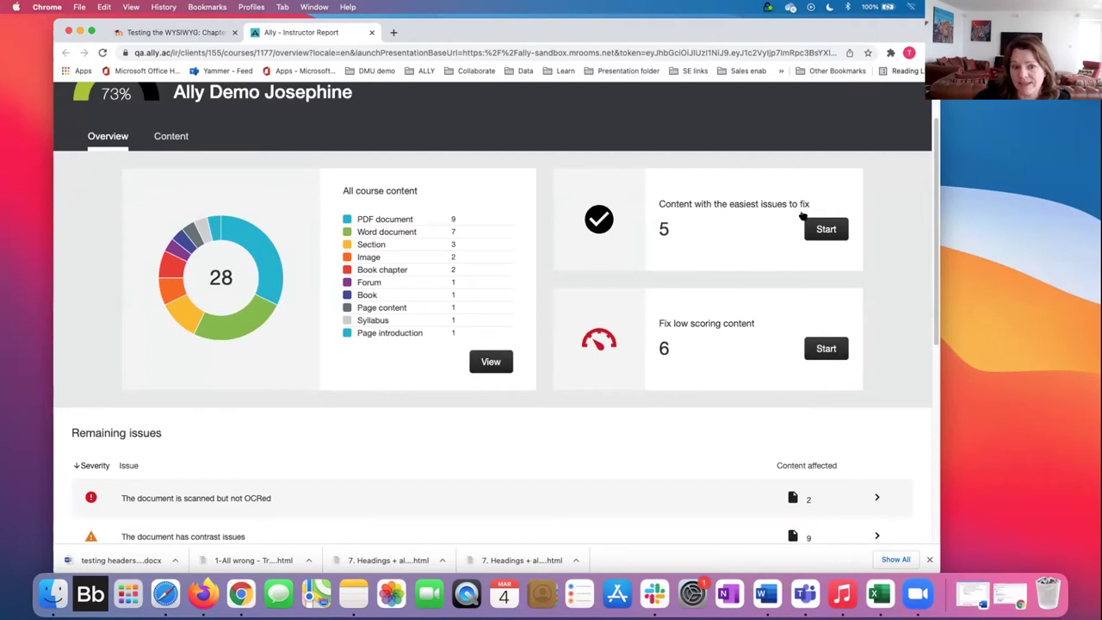
Step: View the content with the easiest issues to fix, check the feedback for the first 1-All wrong.docx, and return to the overview
click(822, 230)
scroll(600, 339, down, 1)
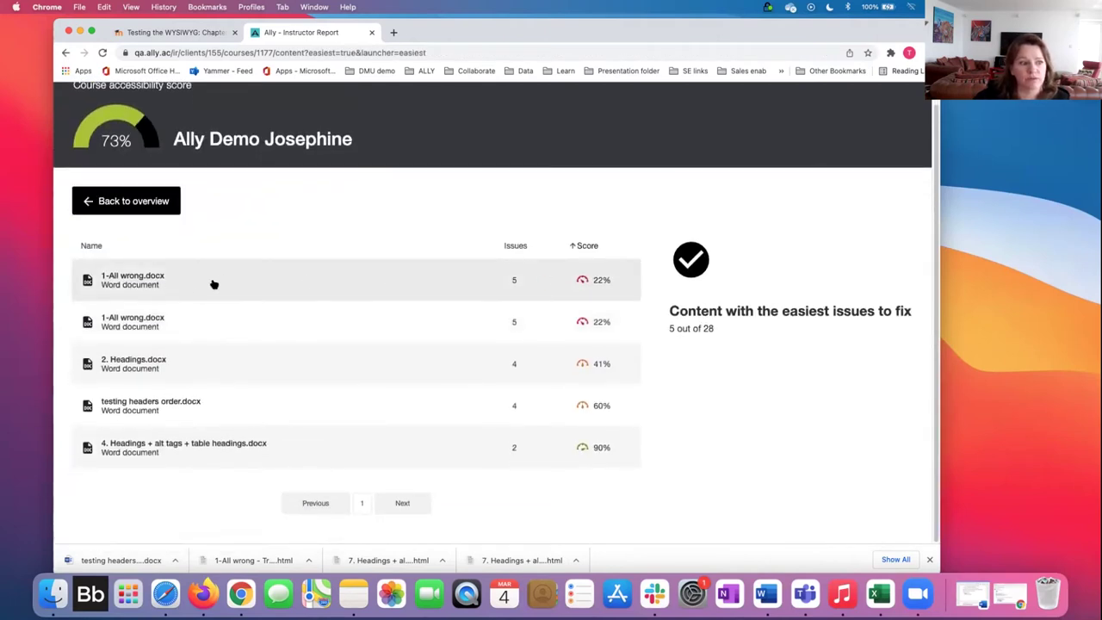
click(544, 281)
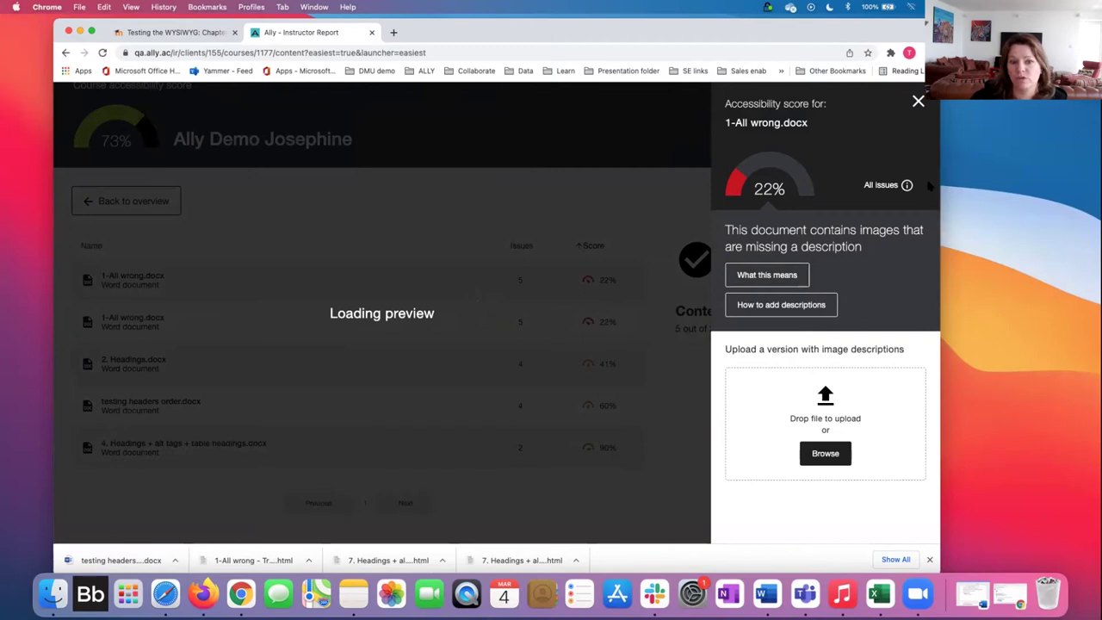
click(918, 101)
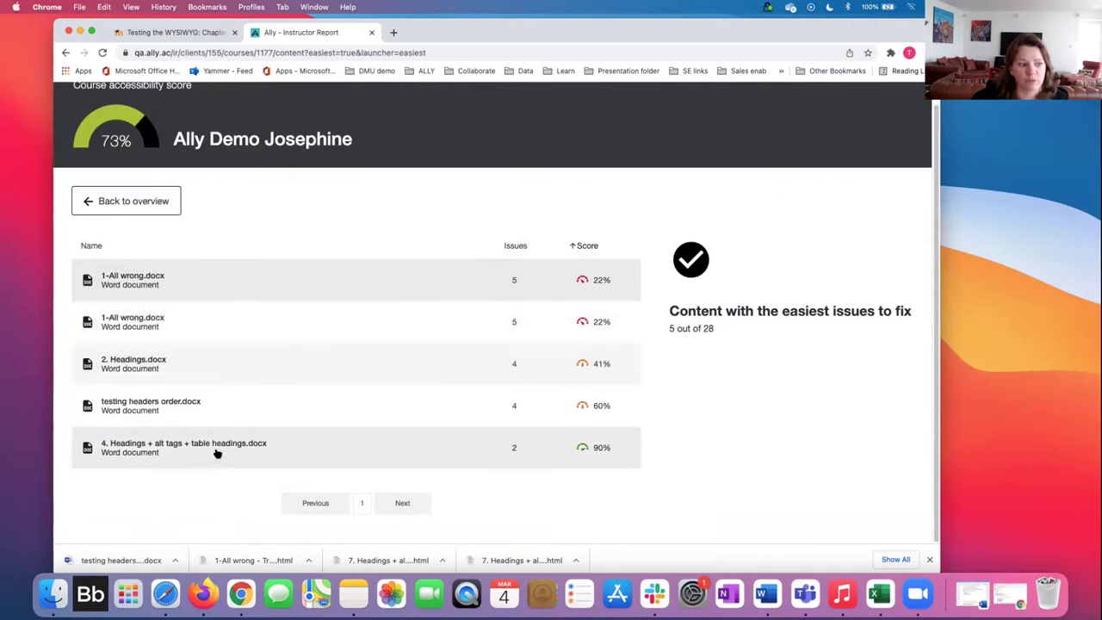
click(129, 202)
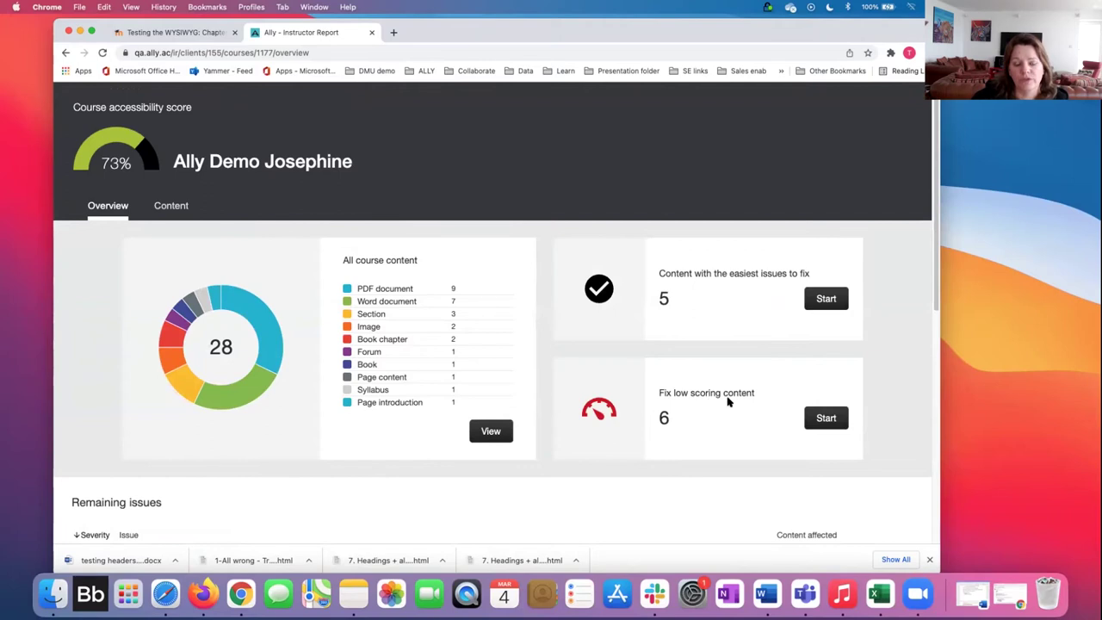
Step: Review the list of low scoring content items and go back to the report overview
scroll(728, 401, down, 2)
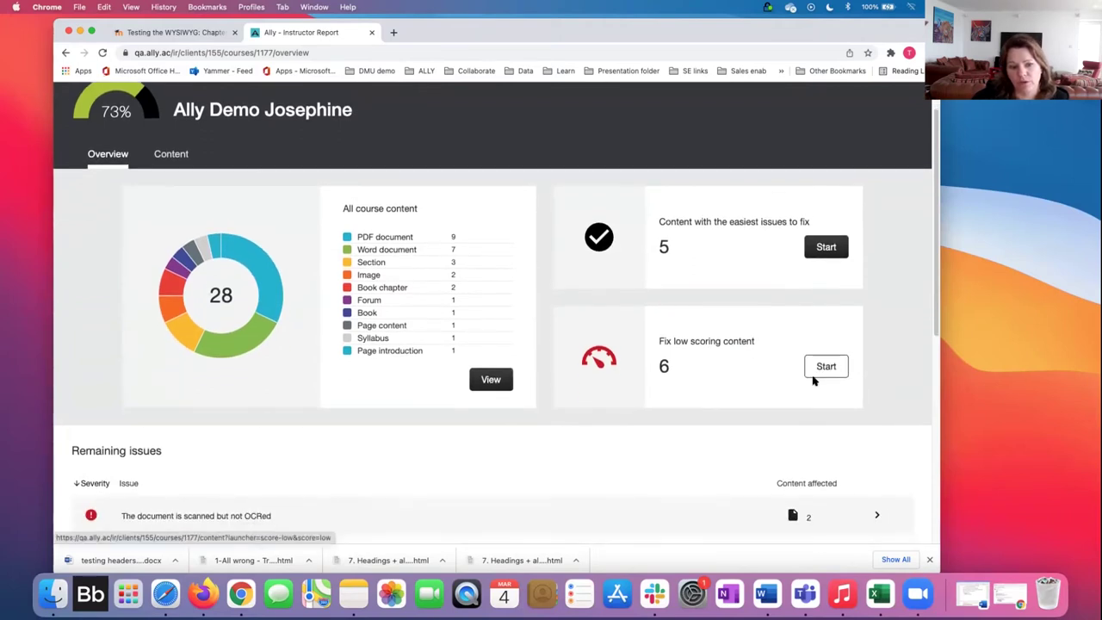
click(823, 371)
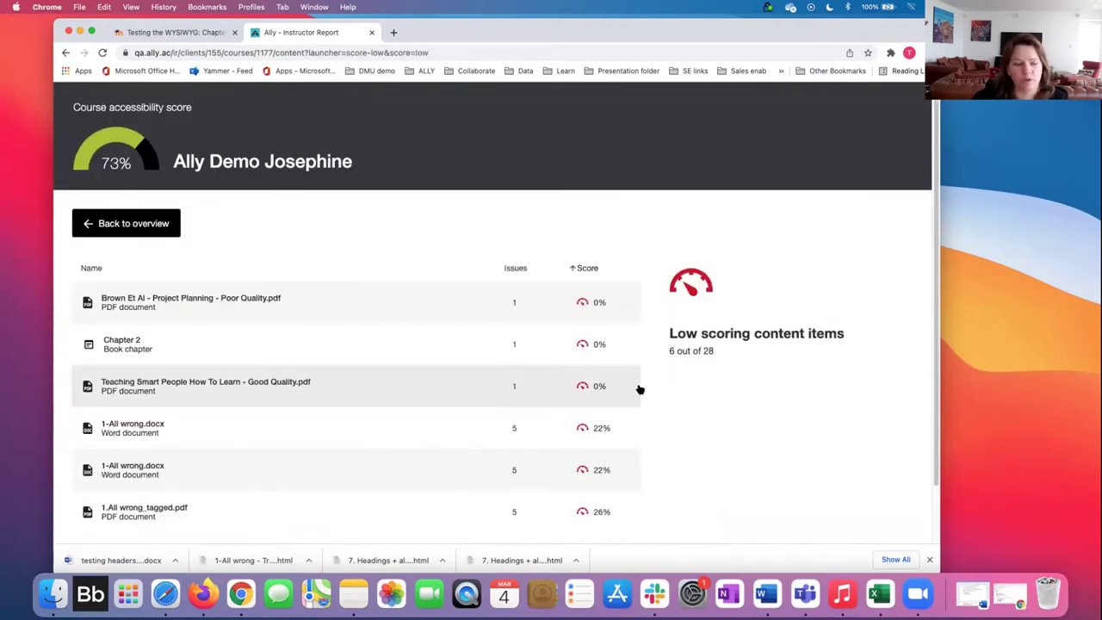
scroll(620, 362, down, 1)
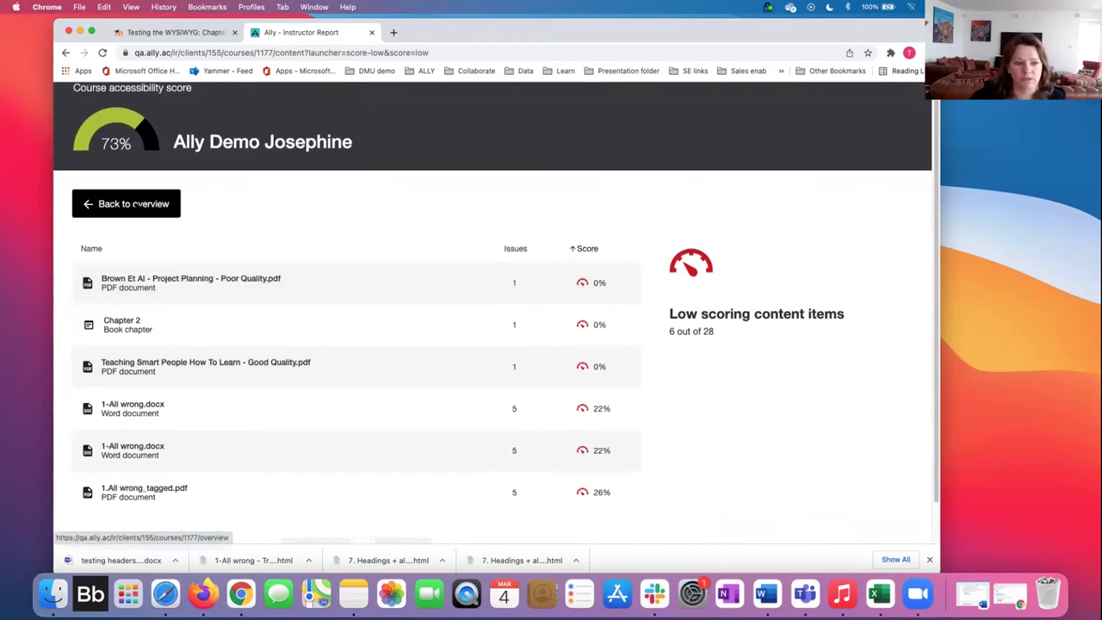
click(135, 204)
Step: Review the remaining issues by severity in the course report, and close the report
scroll(484, 356, down, 5)
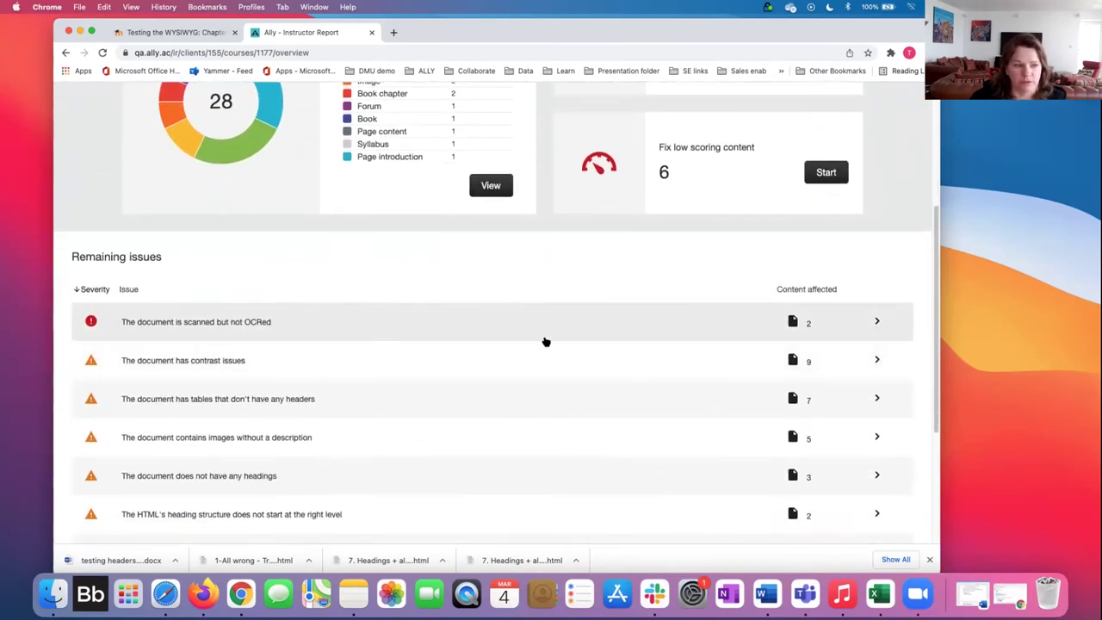
scroll(529, 342, up, 5)
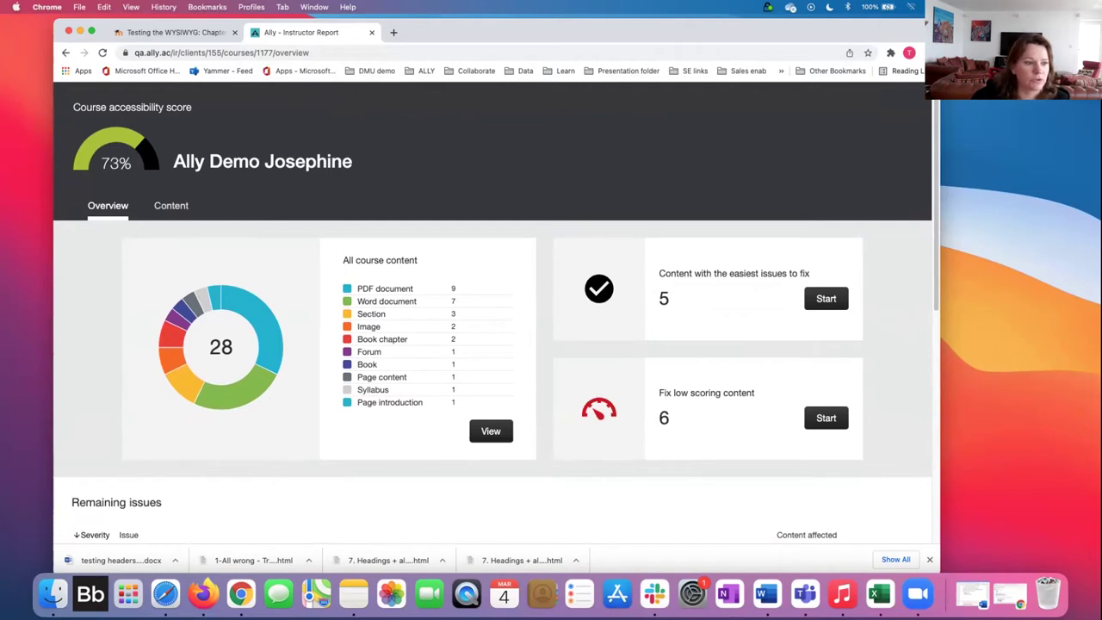
click(371, 33)
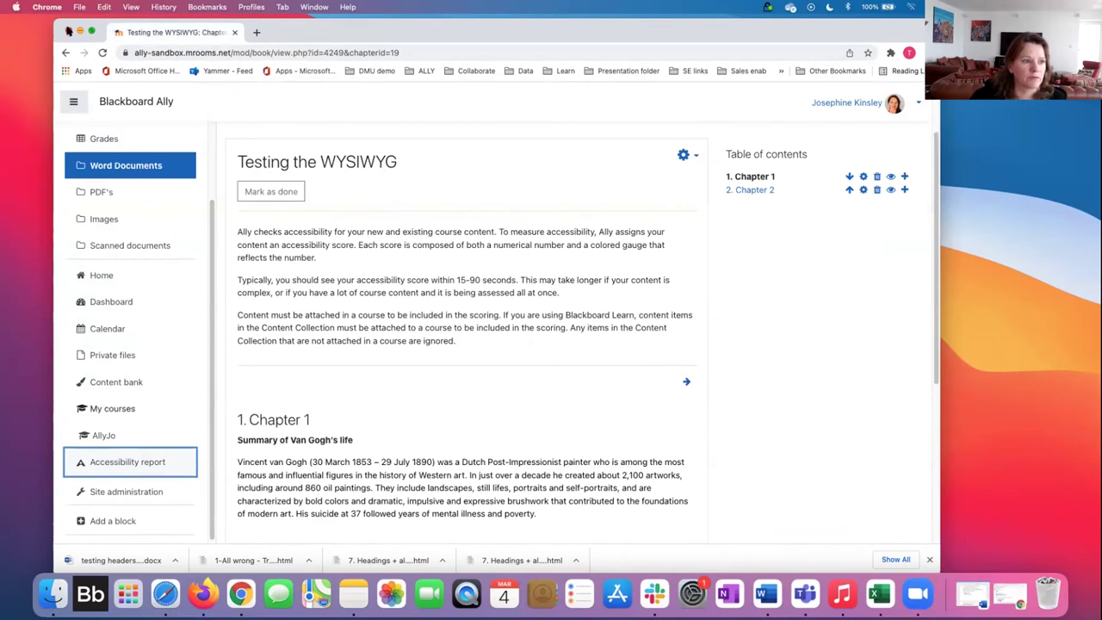
click(204, 593)
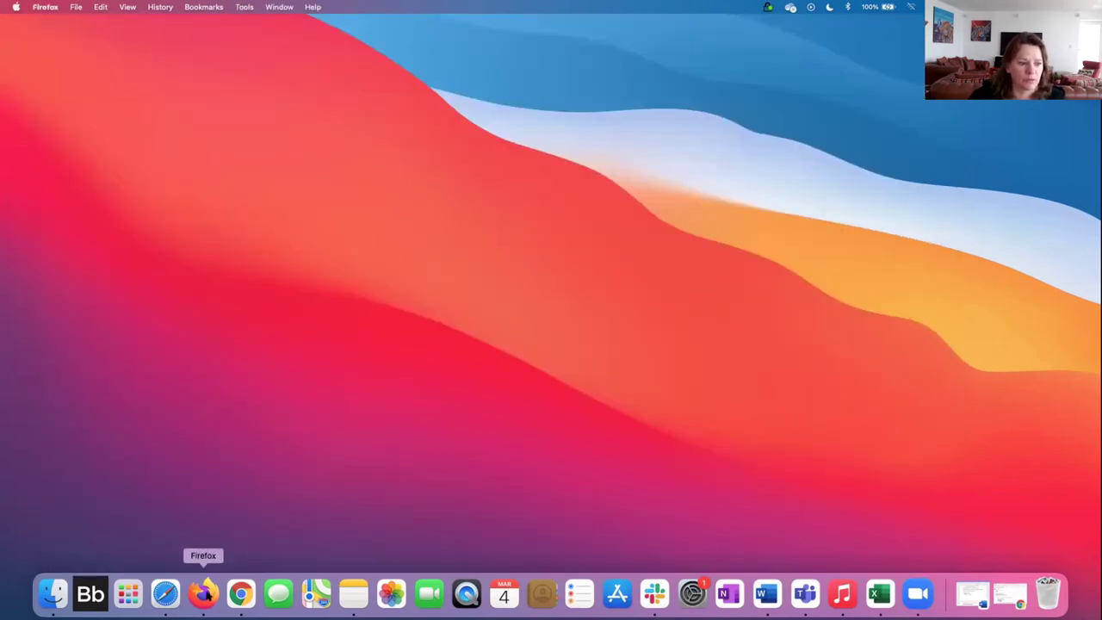
key(super+w)
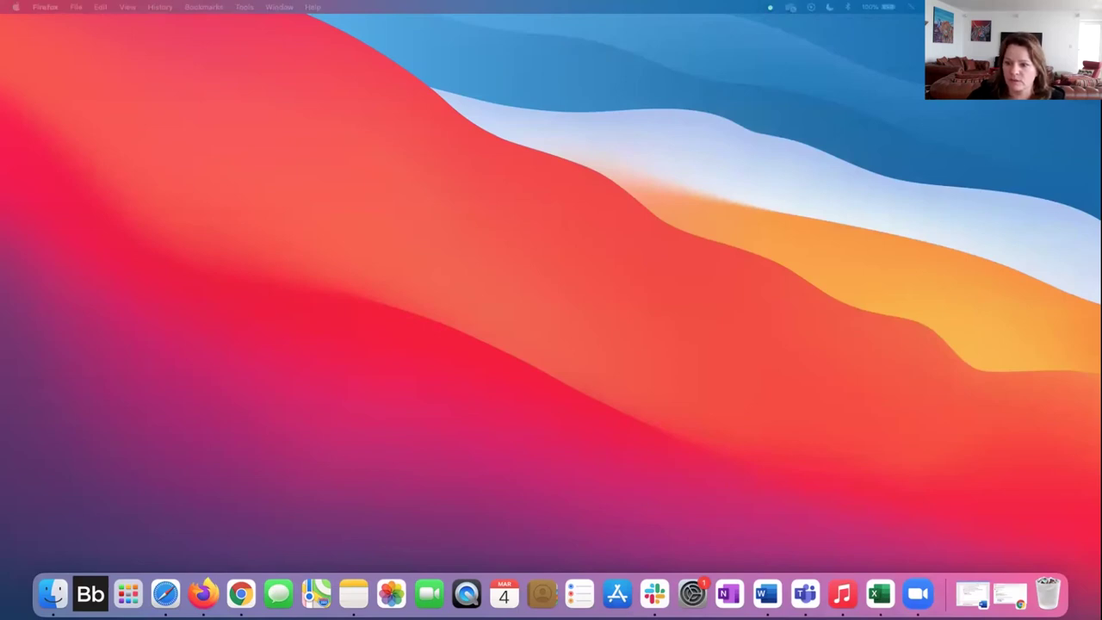
key(super+q)
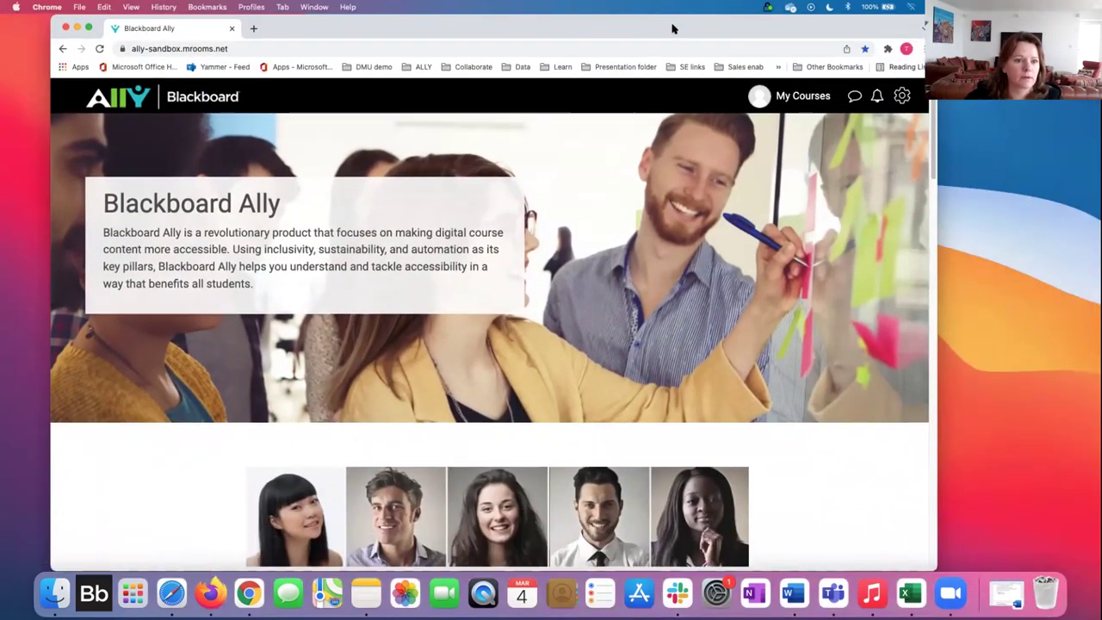
Step: From the dashboard, open the institution-wide Accessibility report listed among the site administration reports
drag(673, 30, 692, 30)
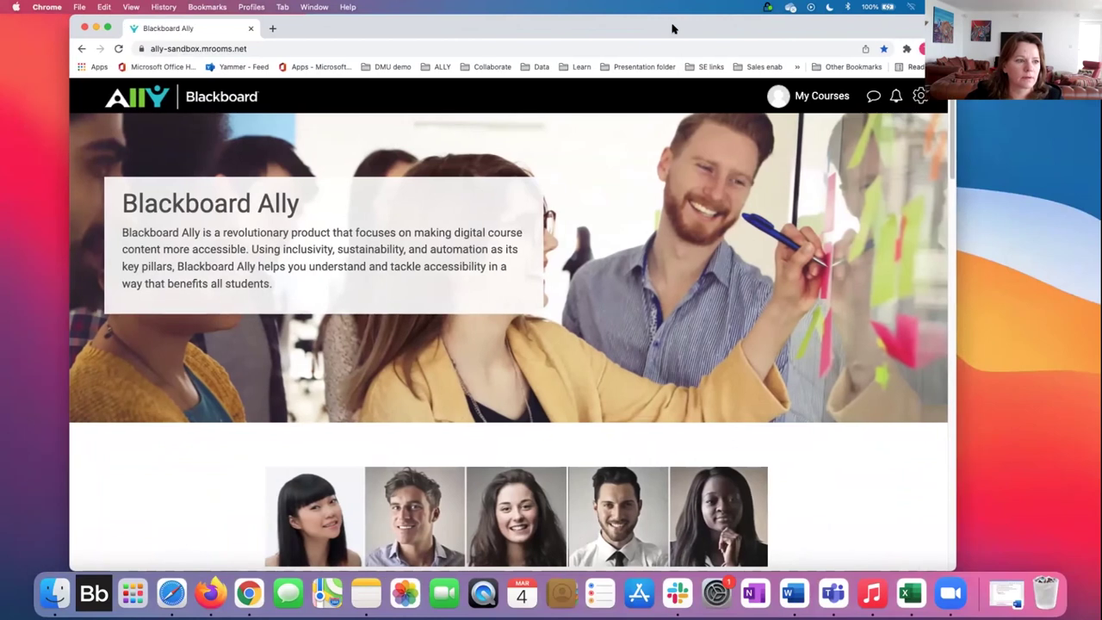
click(801, 96)
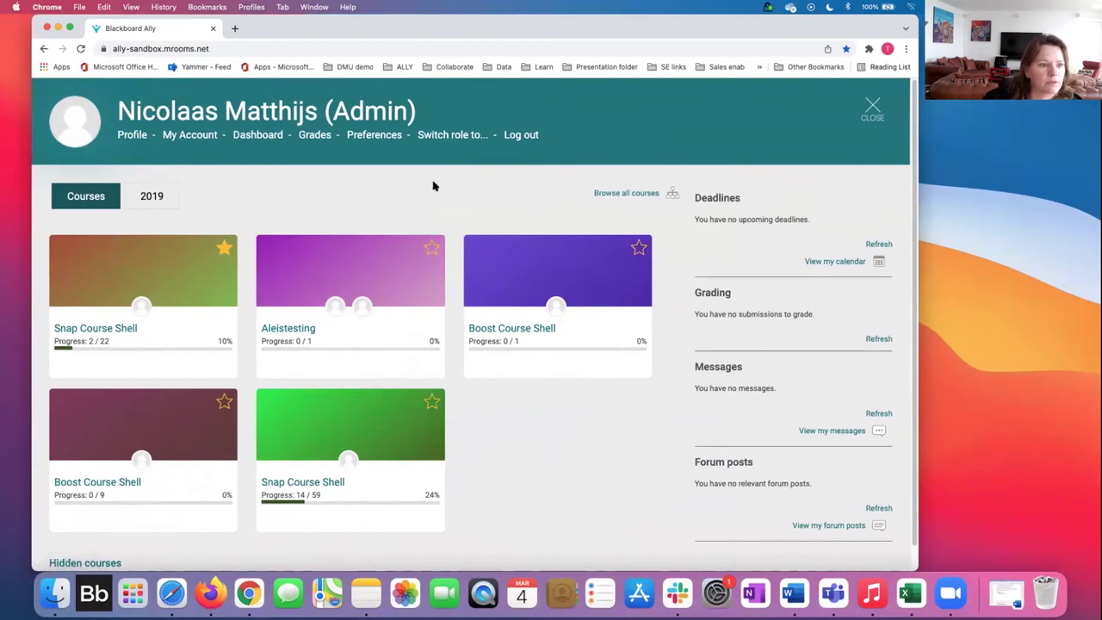
click(258, 135)
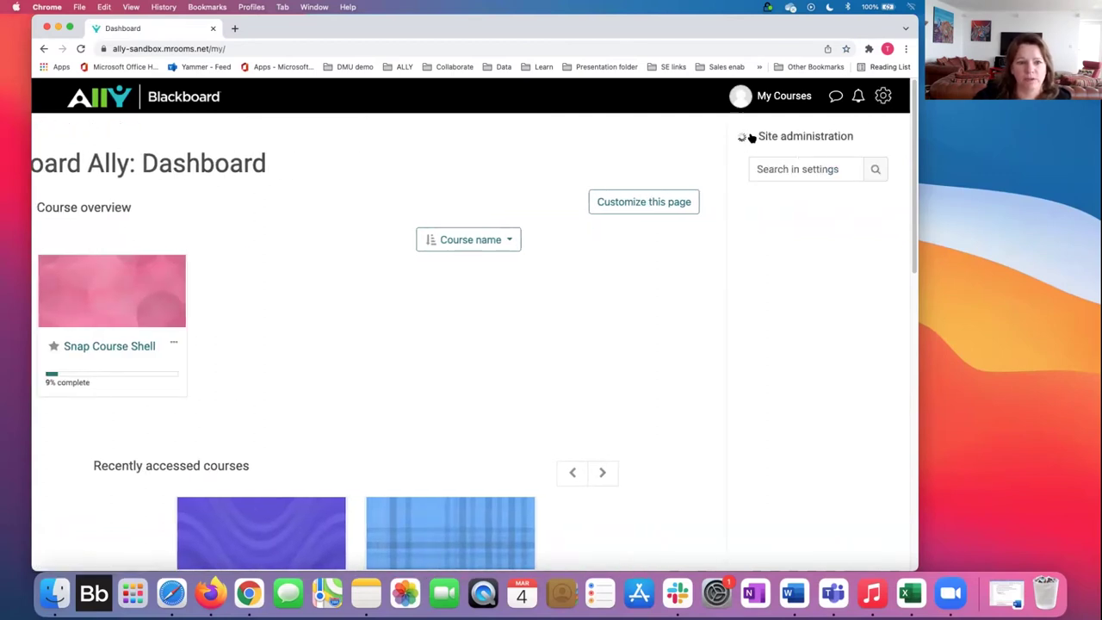
scroll(828, 308, down, 2)
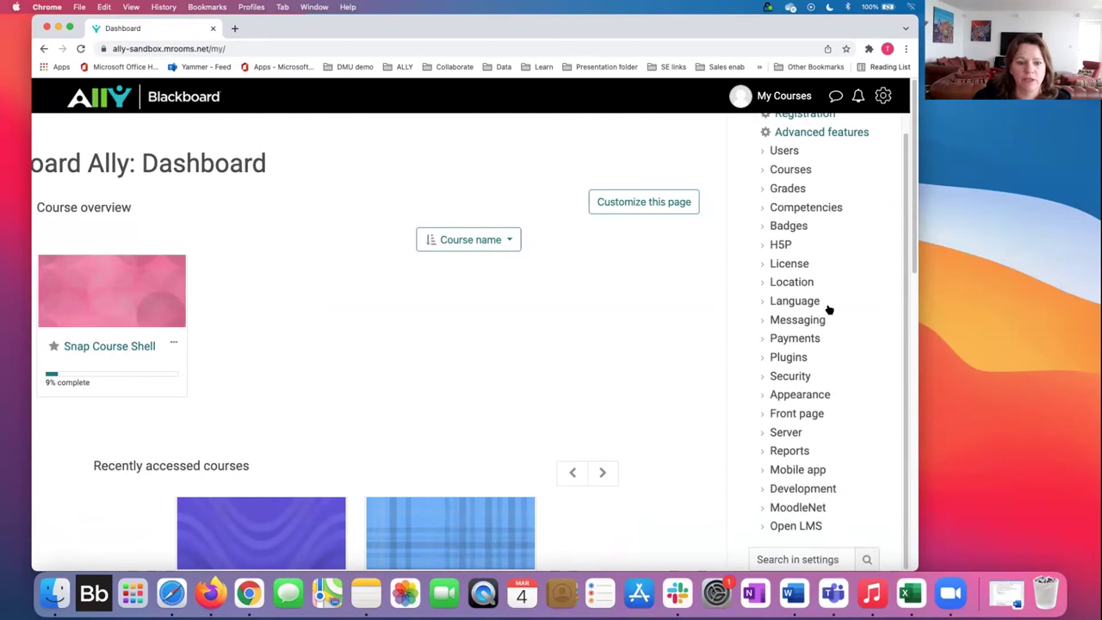
click(765, 450)
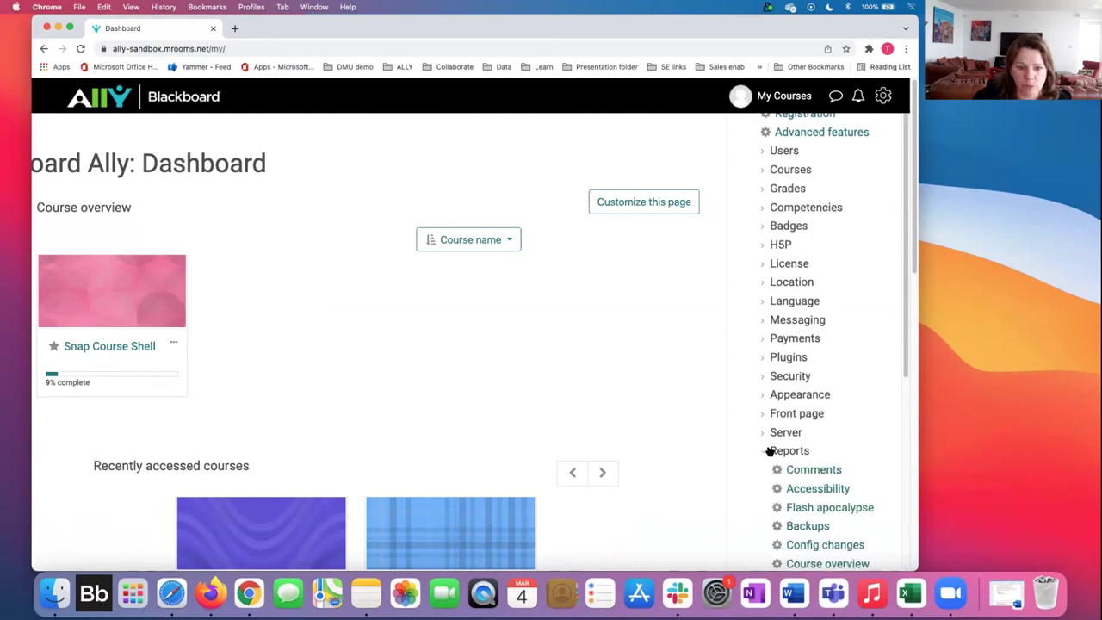
click(815, 490)
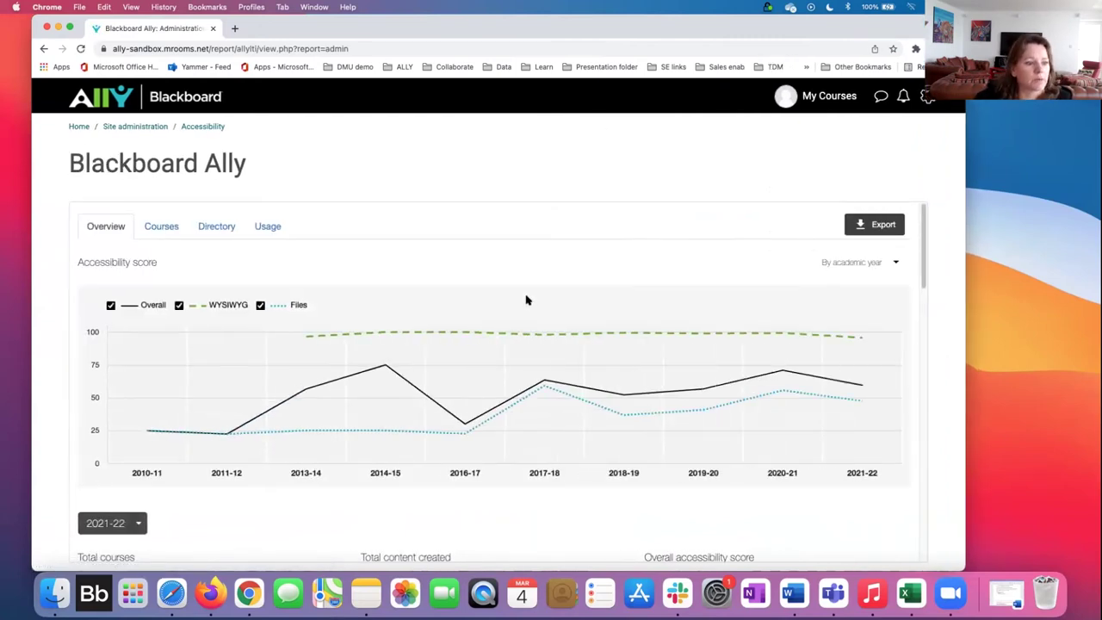
Step: Examine the accessibility scores by academic year and the 2021-22 charts for total courses, content created and overall score
scroll(527, 301, down, 2)
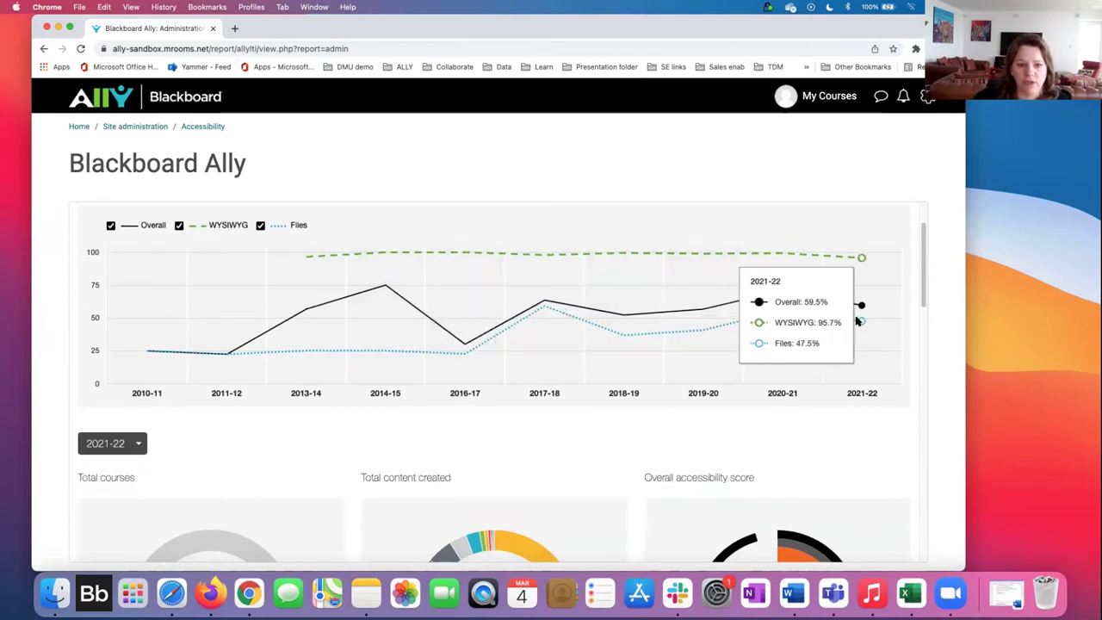
scroll(859, 321, down, 1)
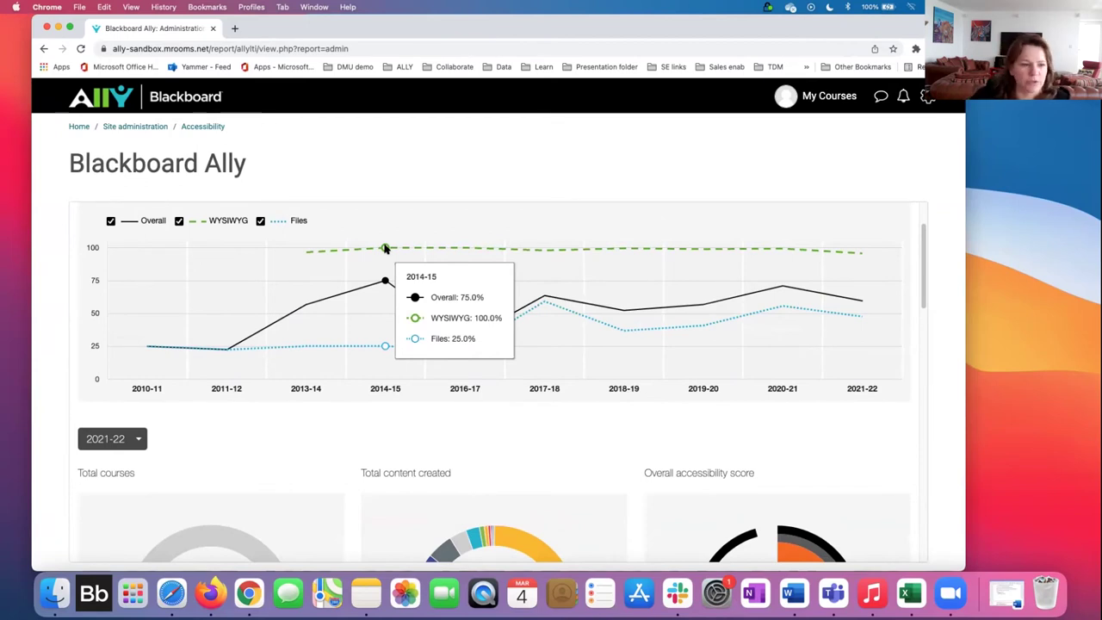
scroll(719, 252, down, 2)
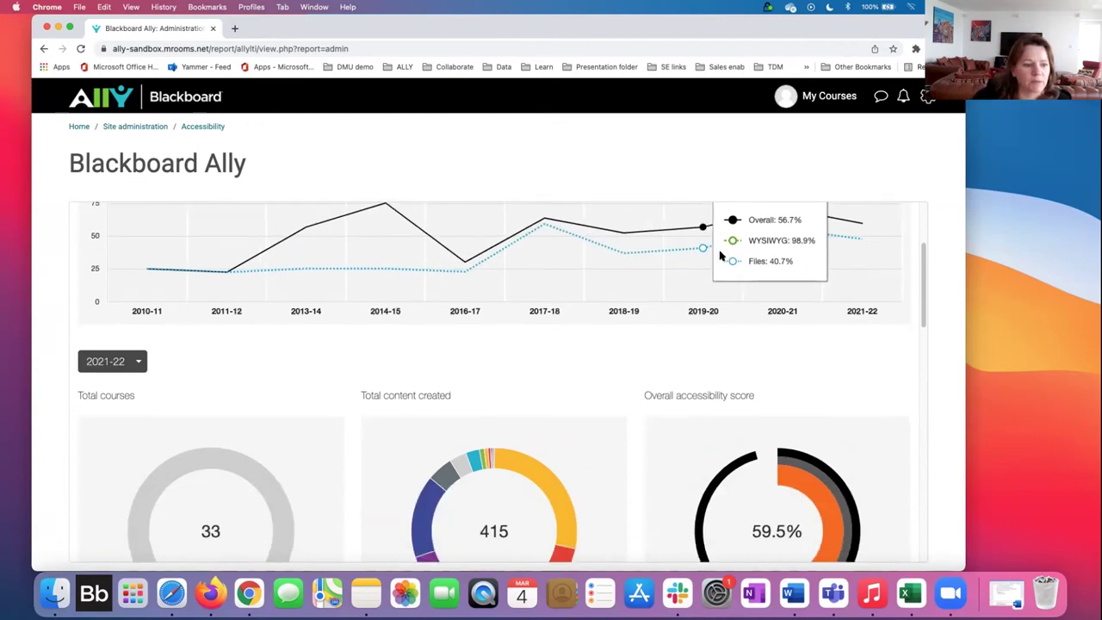
scroll(610, 354, down, 3)
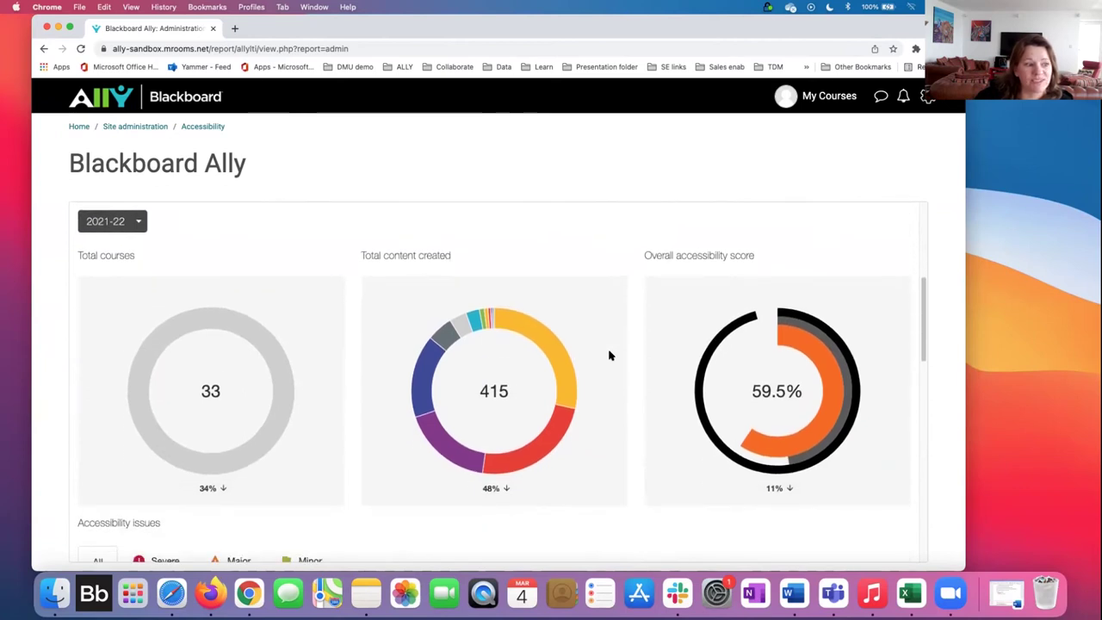
scroll(508, 374, down, 1)
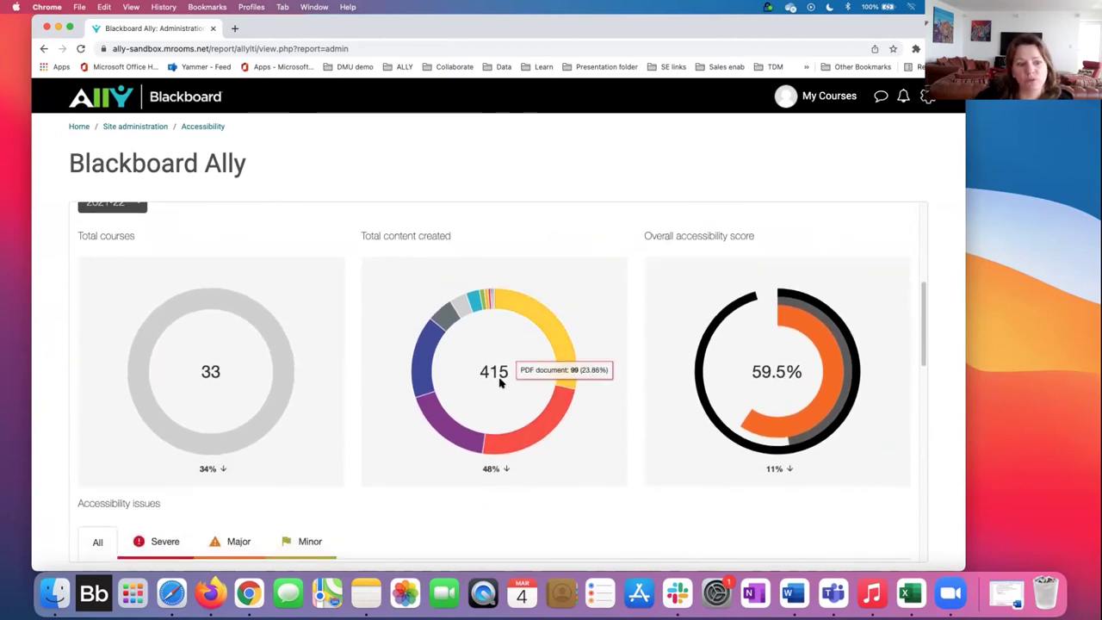
scroll(496, 384, down, 1)
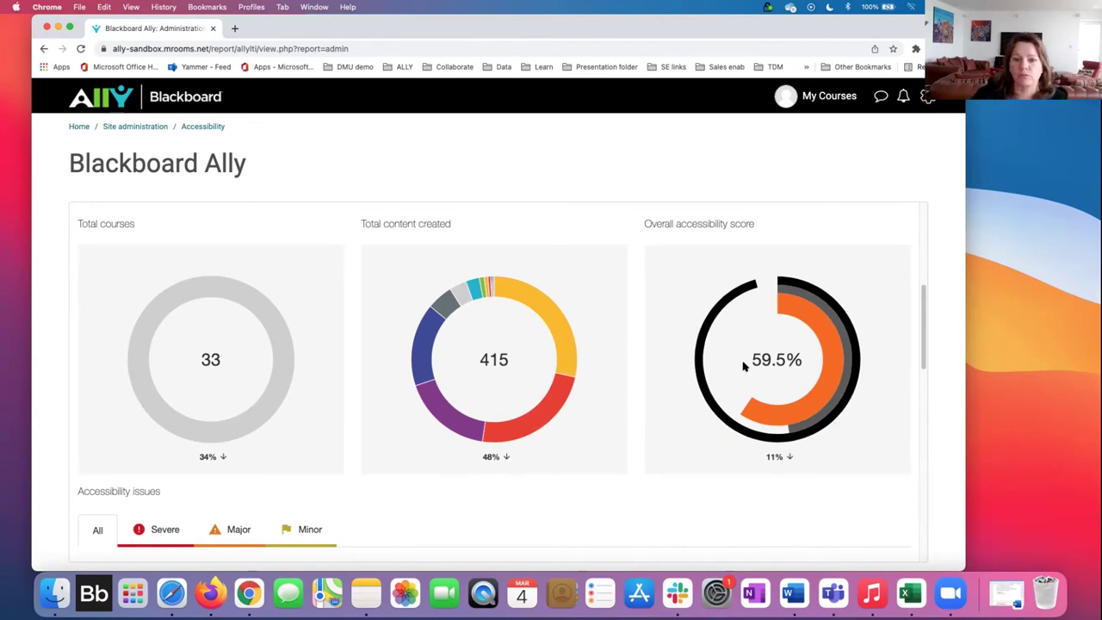
Step: Review the institution-wide accessibility issues, open the document contrast issue, and look through the courses affected by it
scroll(738, 370, down, 1)
scroll(738, 370, down, 1)
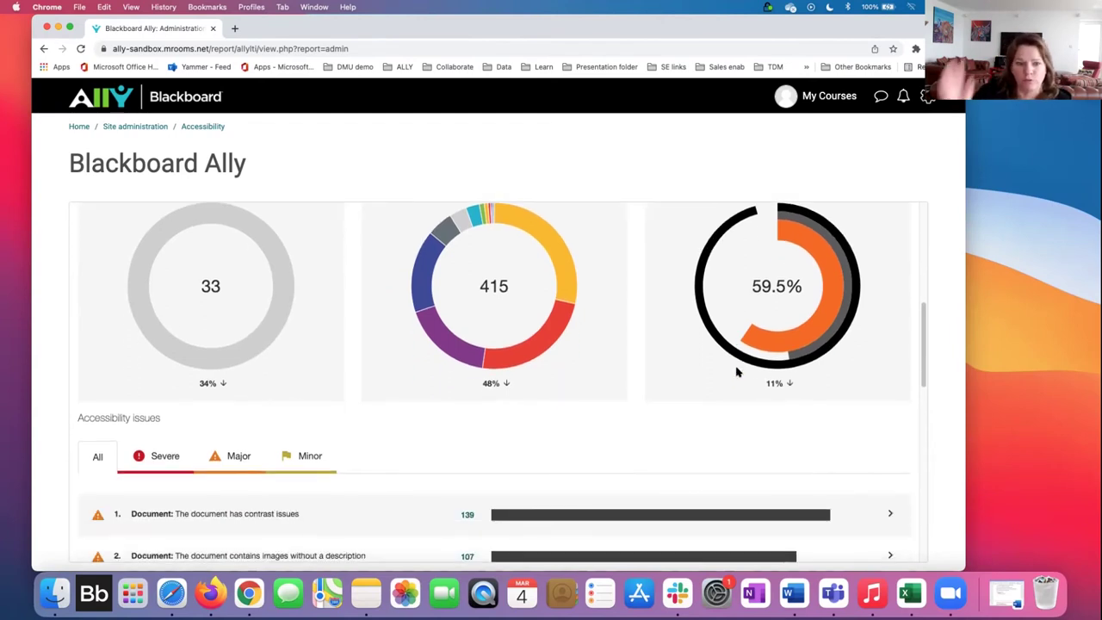
scroll(738, 370, down, 2)
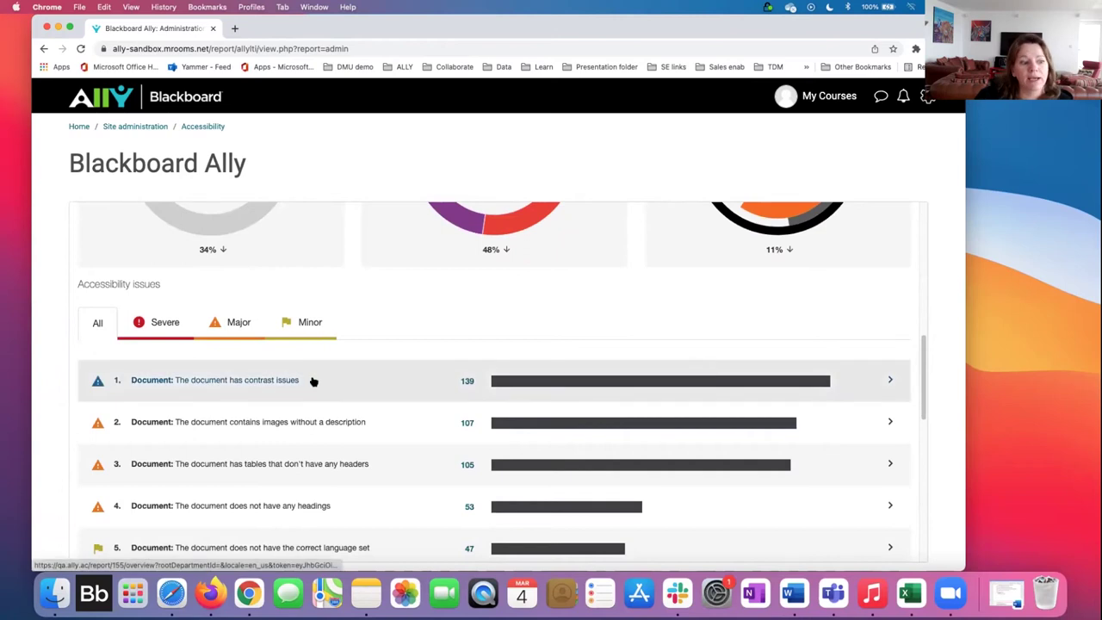
scroll(312, 379, down, 1)
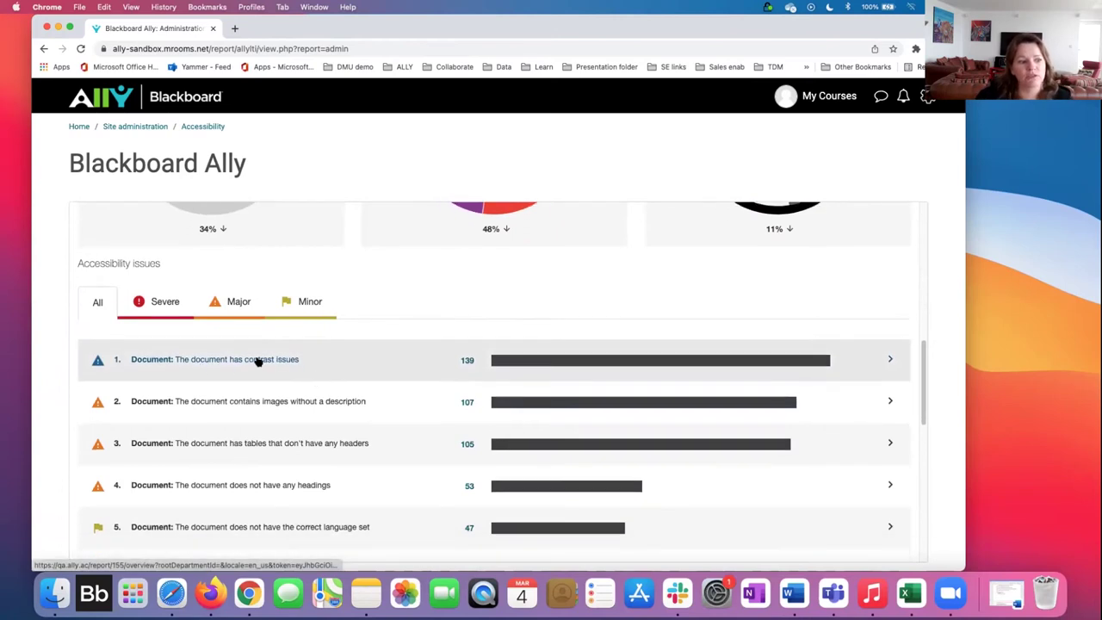
scroll(348, 363, down, 1)
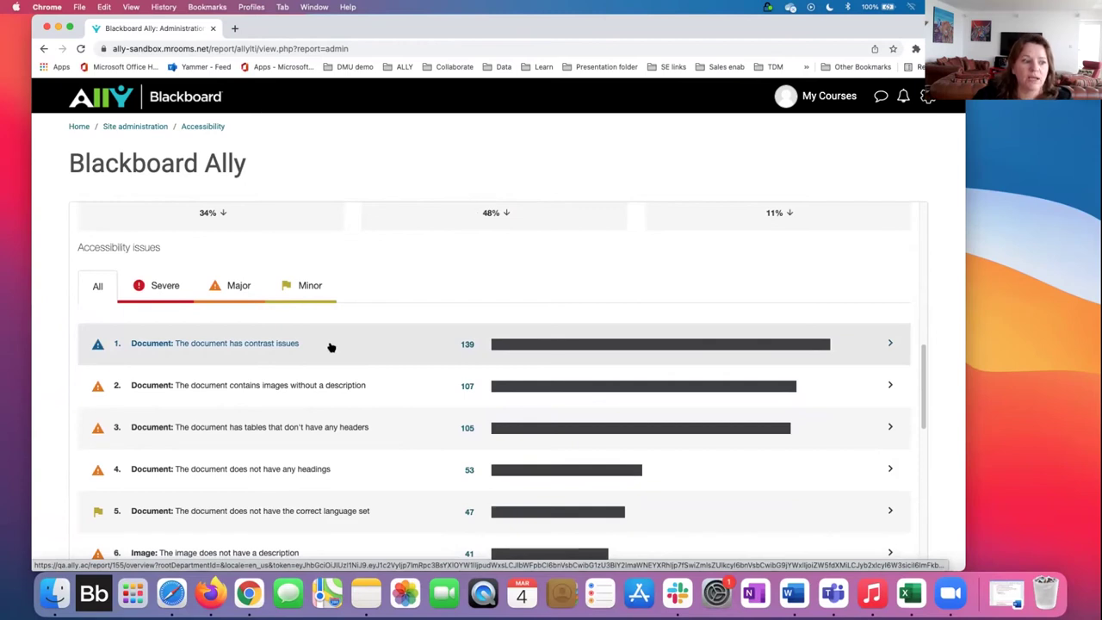
click(330, 348)
scroll(423, 390, down, 5)
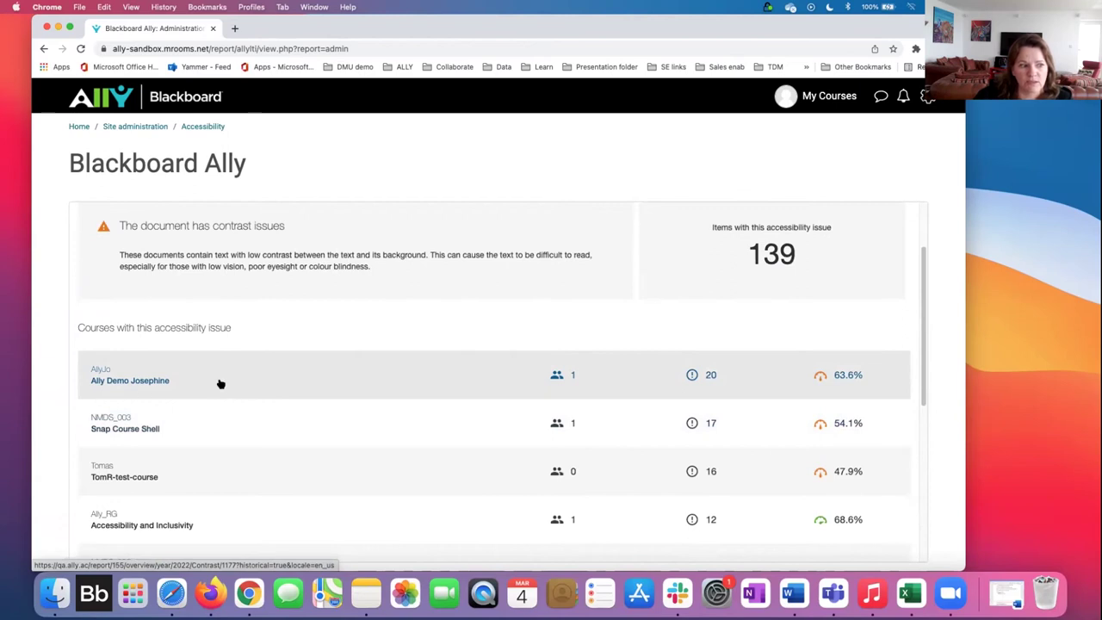
Step: Open one of the affected courses and examine its content items that have contrast issues
click(219, 381)
scroll(219, 383, down, 2)
scroll(219, 381, down, 3)
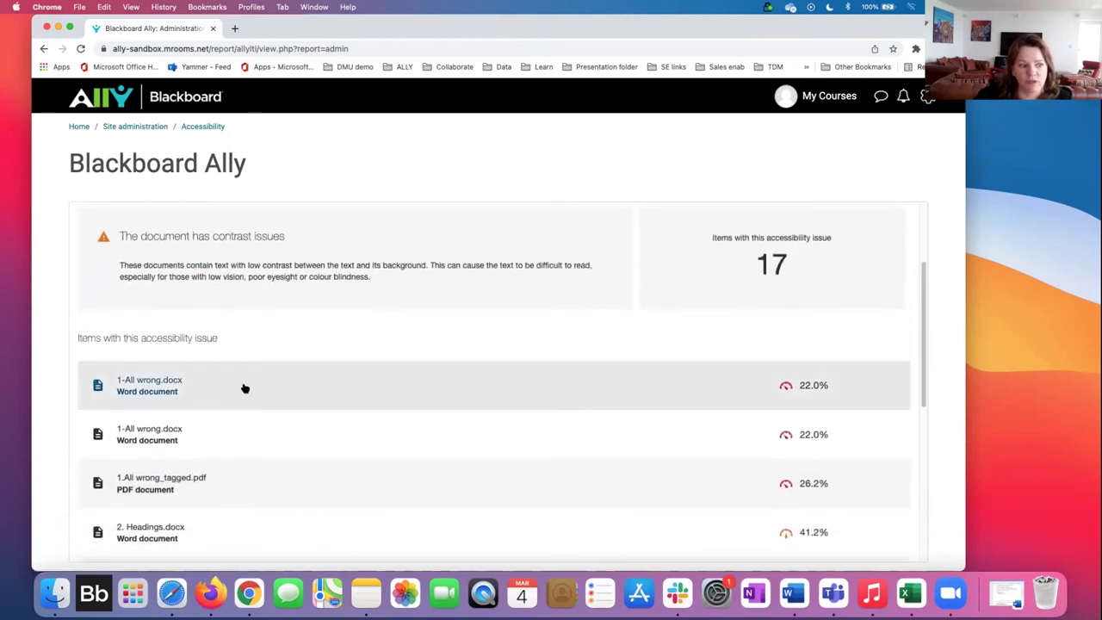
scroll(293, 389, down, 1)
scroll(292, 389, up, 1)
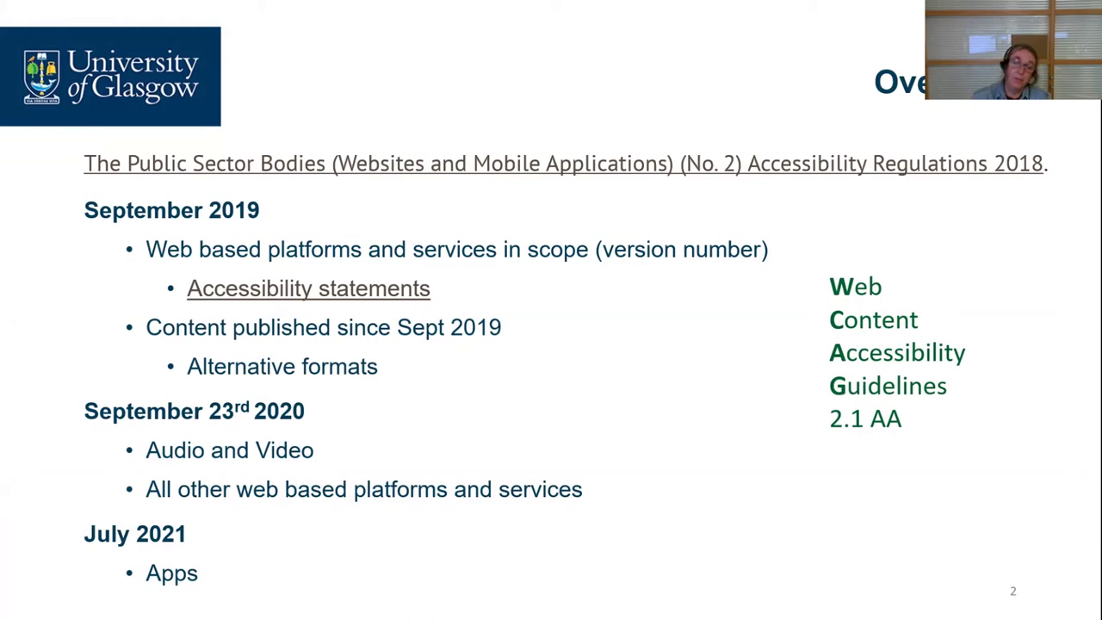
key(Right)
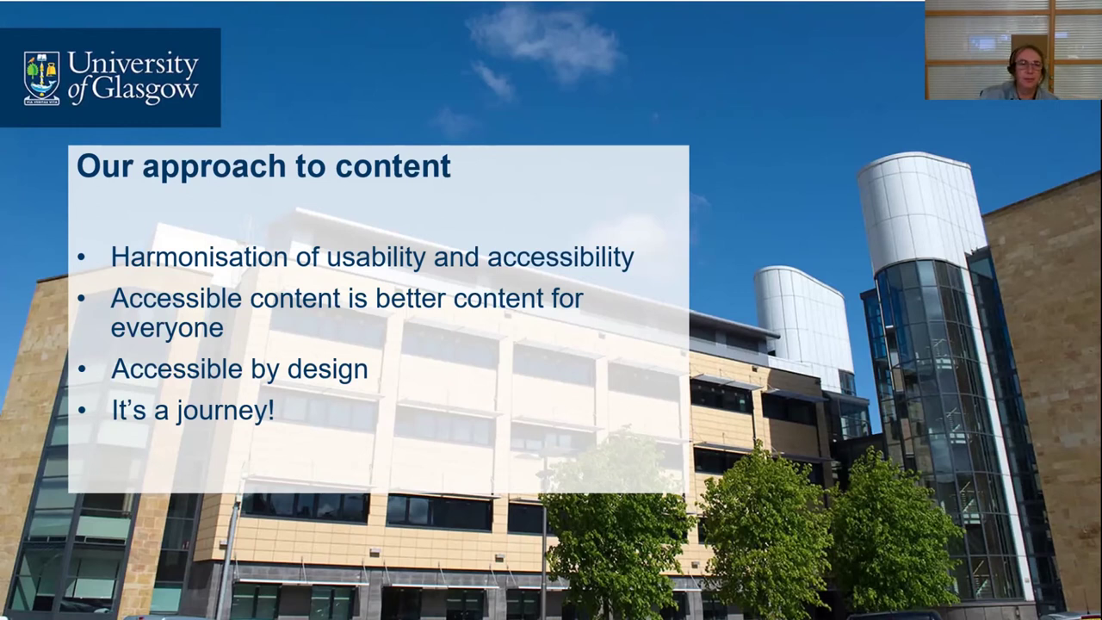
key(Right)
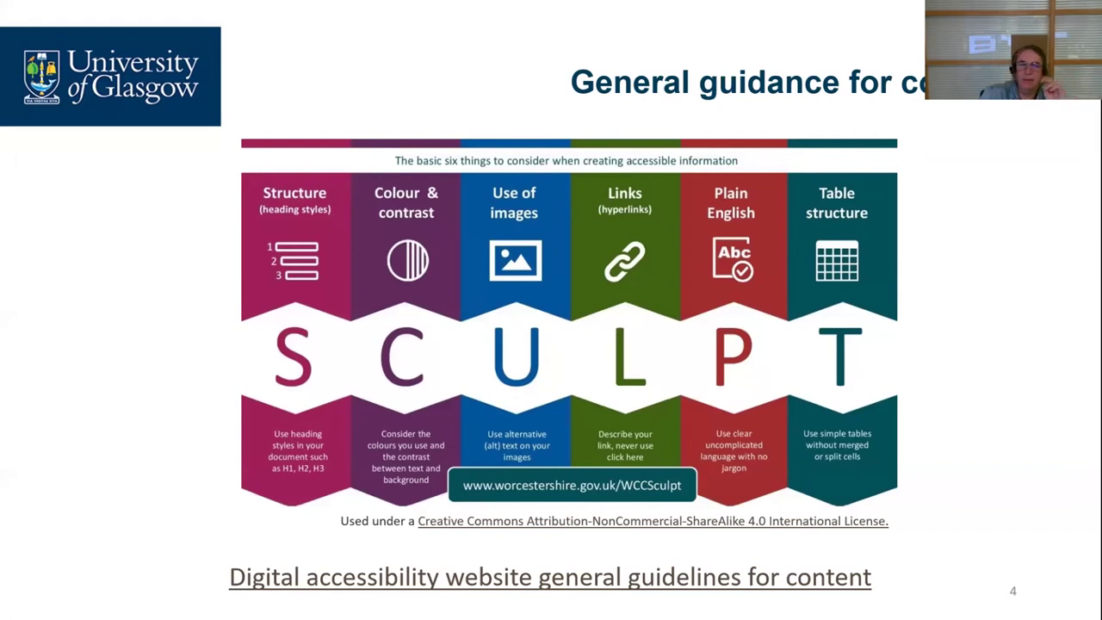
key(Right)
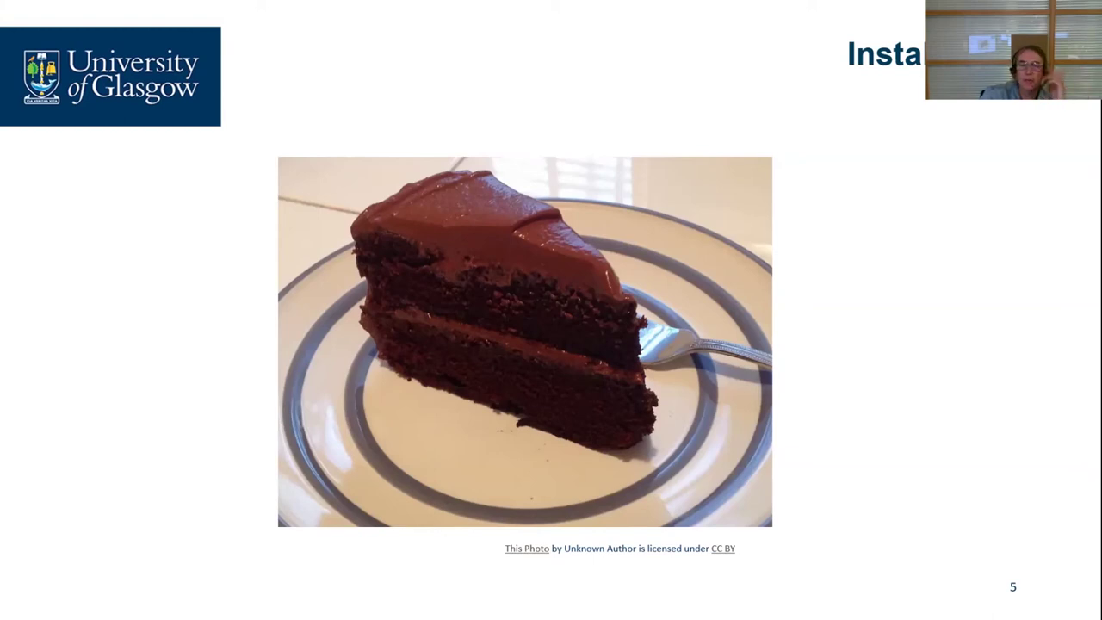
key(Right)
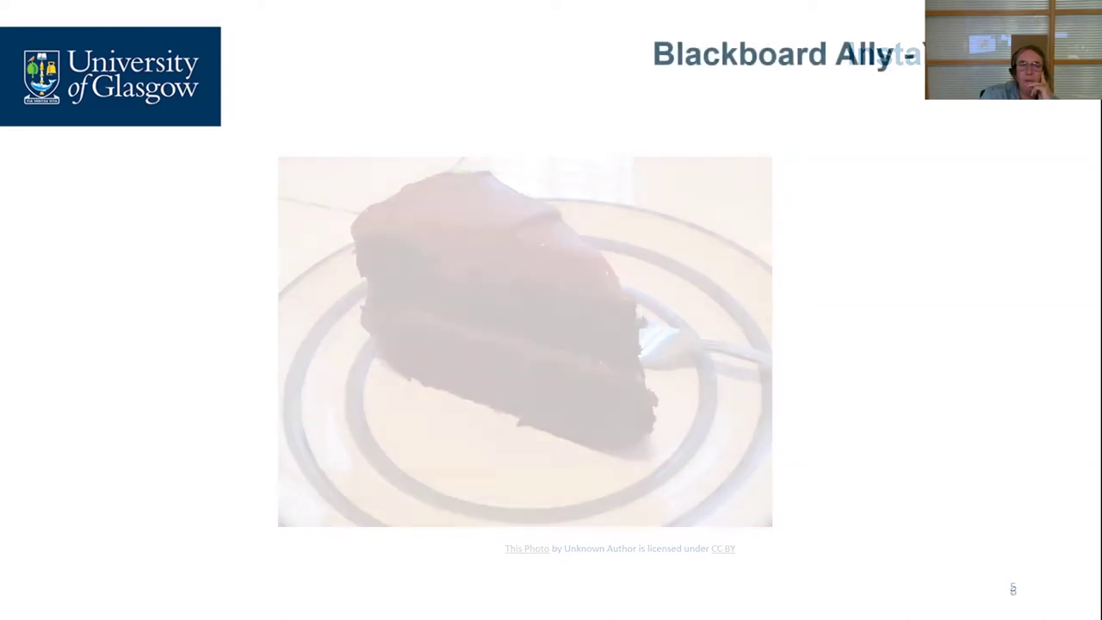